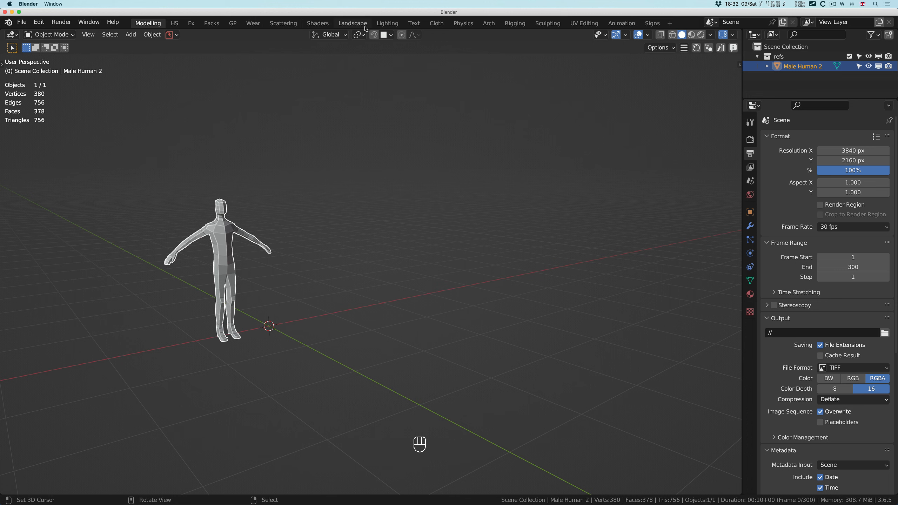
# Step: Switch to the Shaders workspace with a taller node editor and check the scene's render engine setting
pyautogui.click(317, 24)
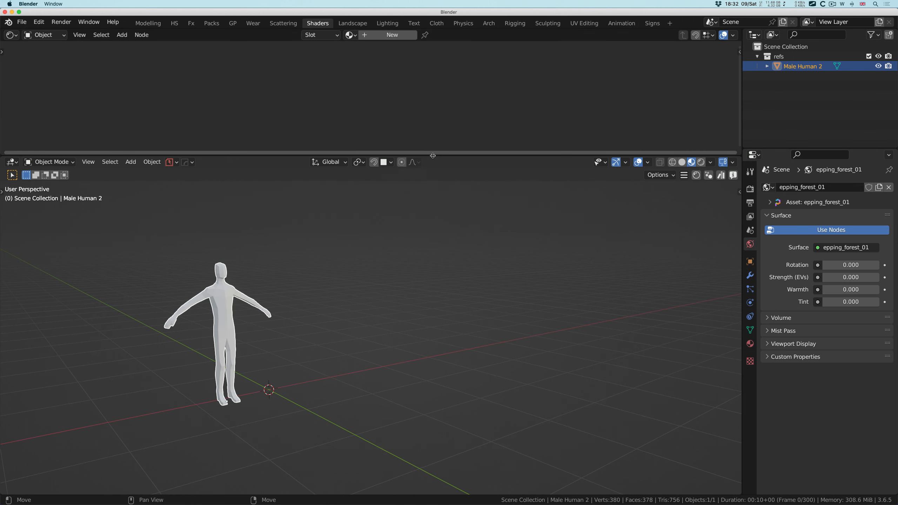
pyautogui.moveTo(433, 156); pyautogui.dragTo(418, 234)
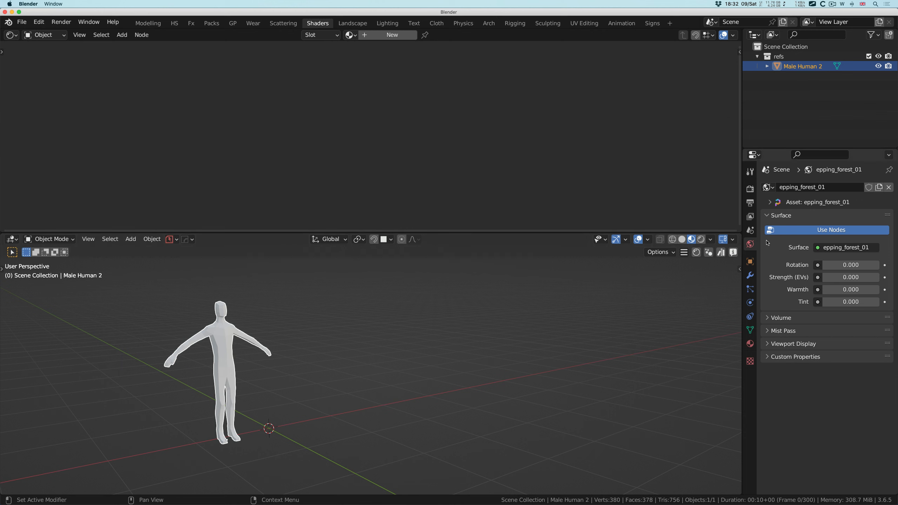
pyautogui.click(751, 190)
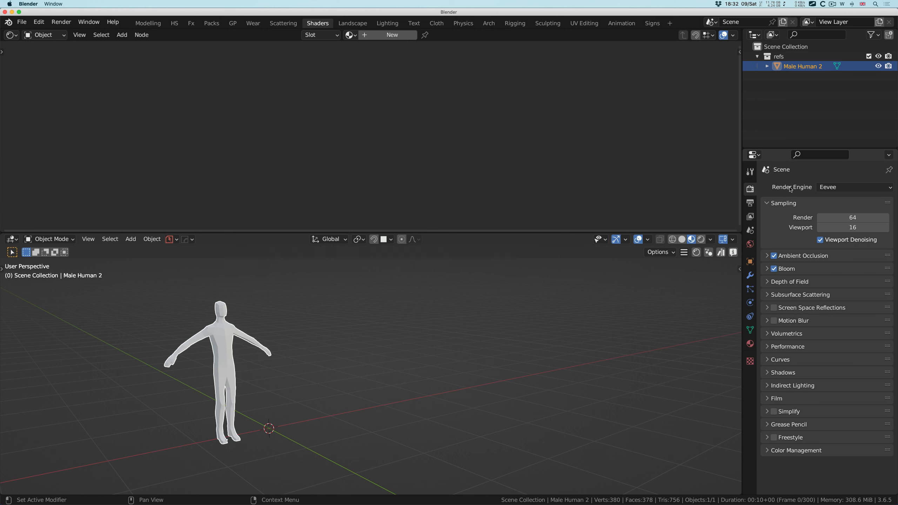
pyautogui.click(841, 190)
# Step: Show the human figure's material properties and collapse the Trim Sheet, INSTAMAT: Favourite Library and Super Bump sections
pyautogui.click(749, 345)
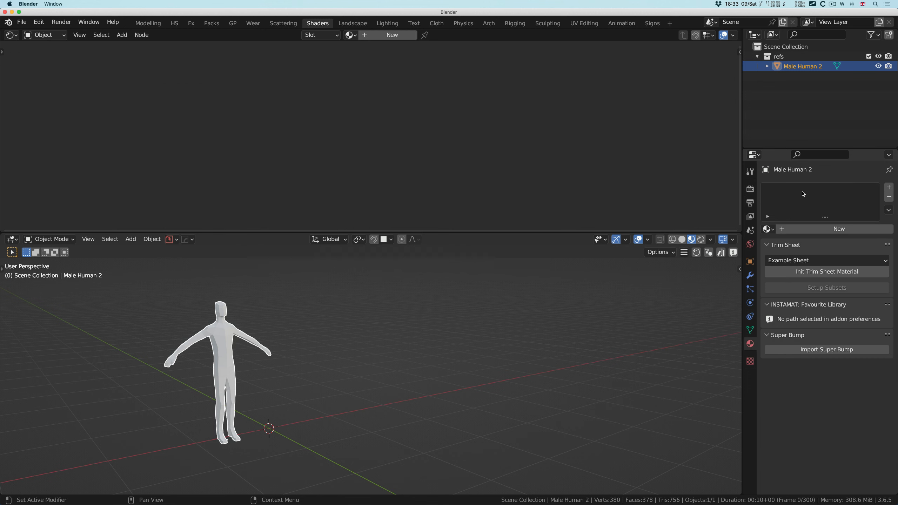
pyautogui.click(772, 246)
pyautogui.click(767, 258)
pyautogui.click(767, 271)
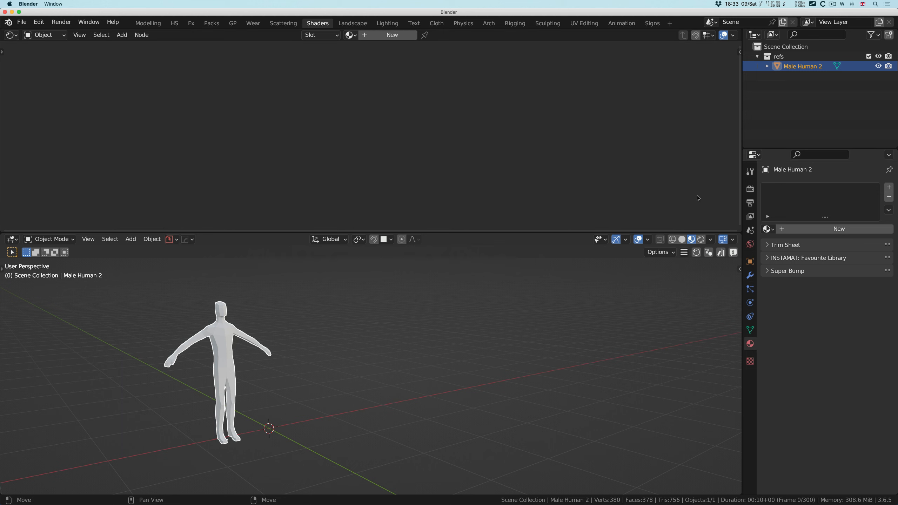
# Step: Create a new material on the human figure, enlarge the node editor, and name the material "chocolate"
pyautogui.click(393, 39)
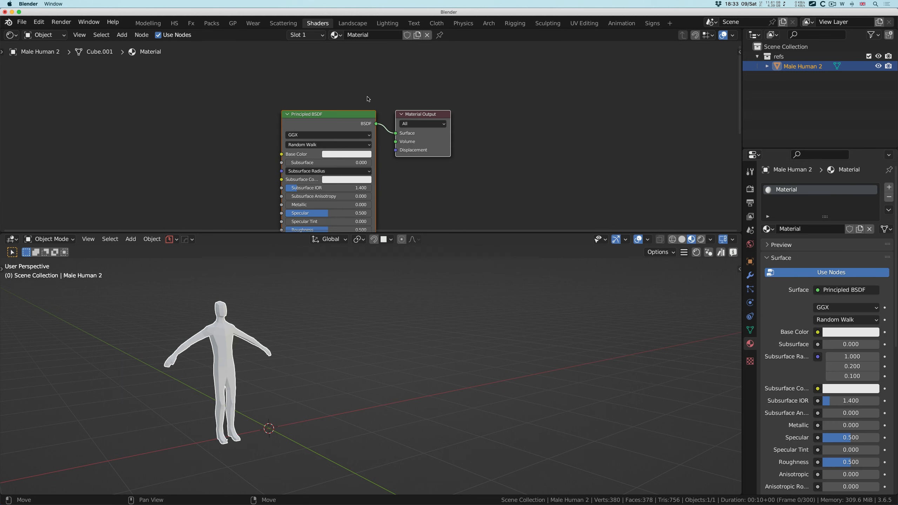
pyautogui.scroll(-4, 378, 102)
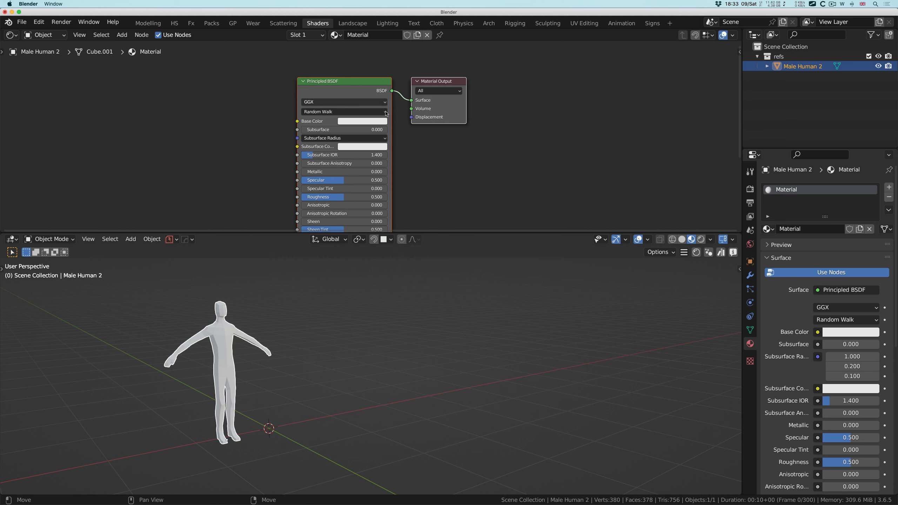
pyautogui.moveTo(453, 233); pyautogui.dragTo(454, 341)
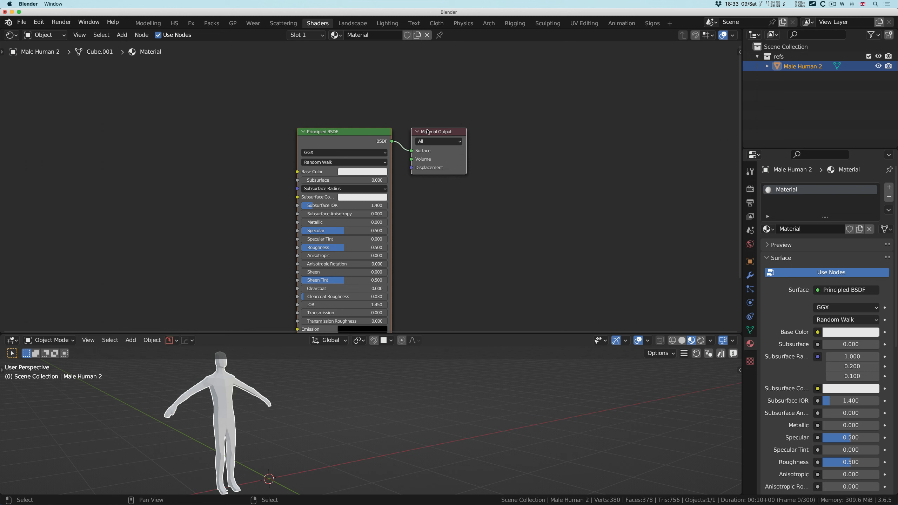
pyautogui.scroll(-4, 433, 132)
pyautogui.click(366, 35)
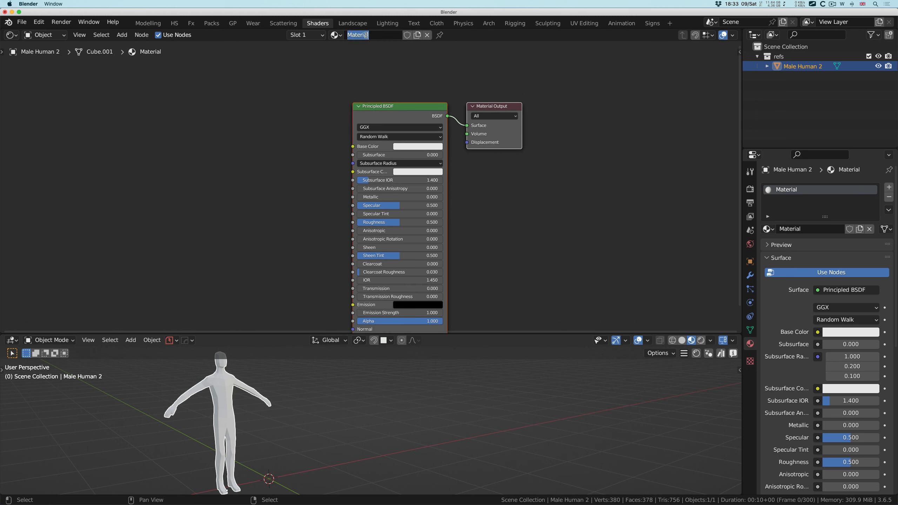
pyautogui.write('chocolate')
pyautogui.press('Return')
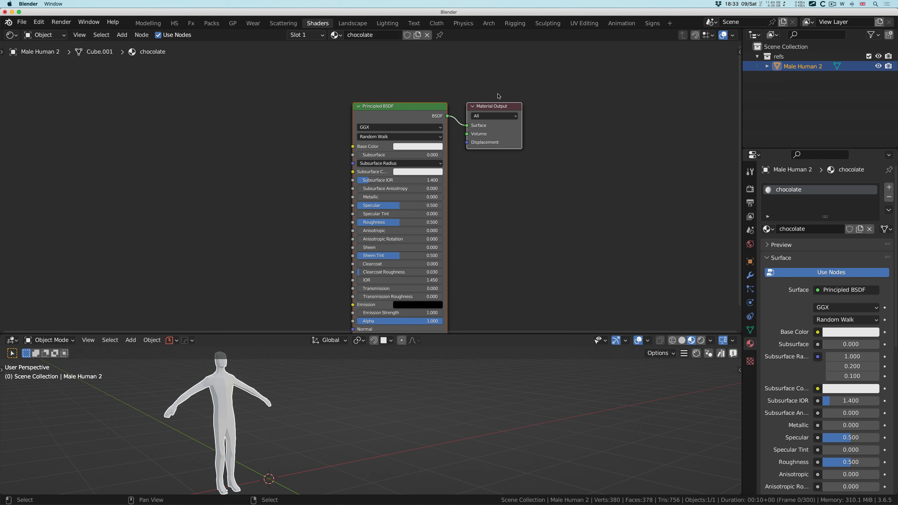
# Step: Move the Material Output node aside and delete the Principled BSDF node
pyautogui.click(499, 106)
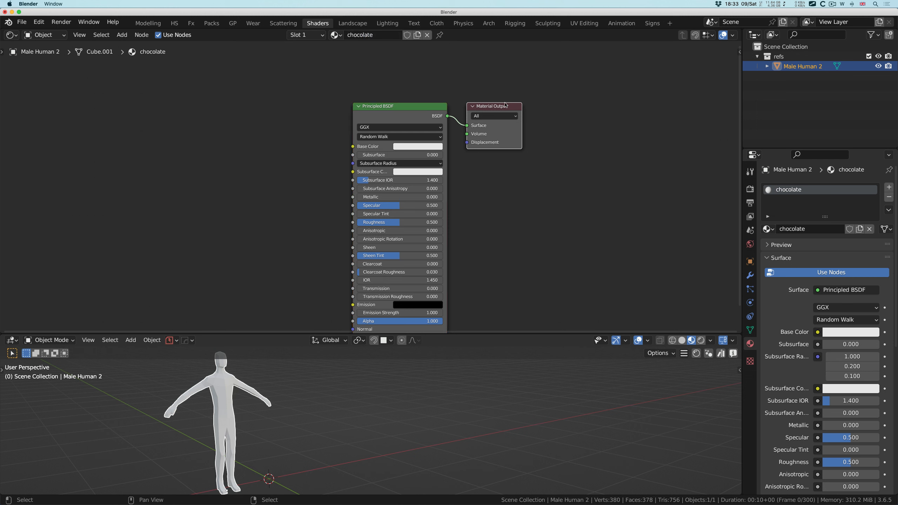
pyautogui.moveTo(506, 104); pyautogui.dragTo(547, 96)
pyautogui.moveTo(389, 108); pyautogui.dragTo(414, 97)
pyautogui.press('Delete')
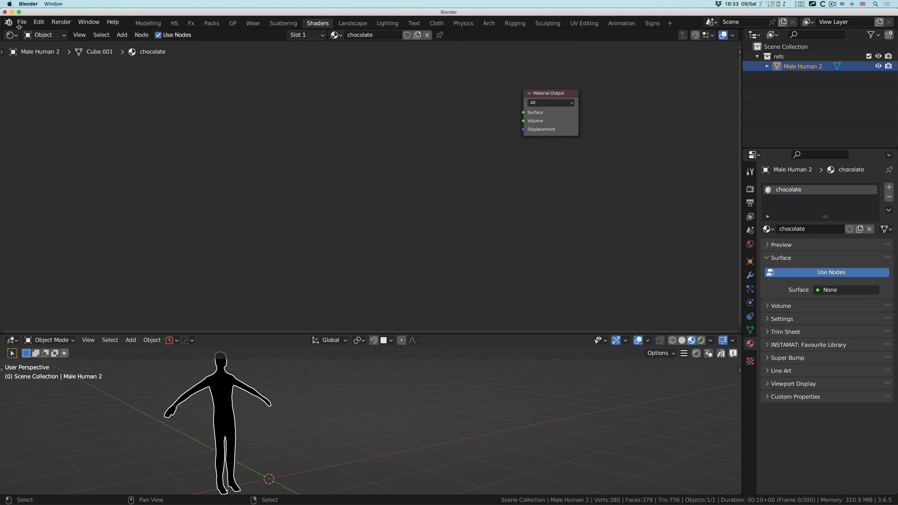
# Step: Check the Blender version on the splash screen
pyautogui.click(10, 24)
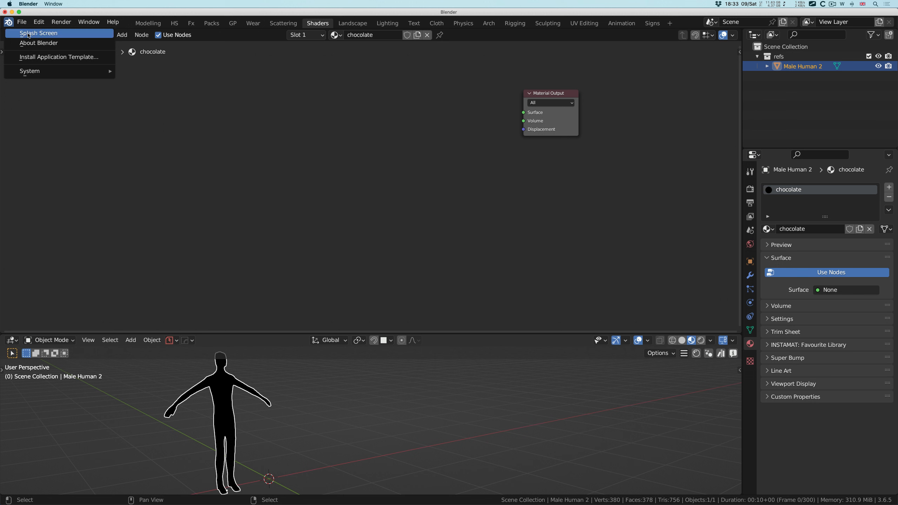
pyautogui.click(21, 33)
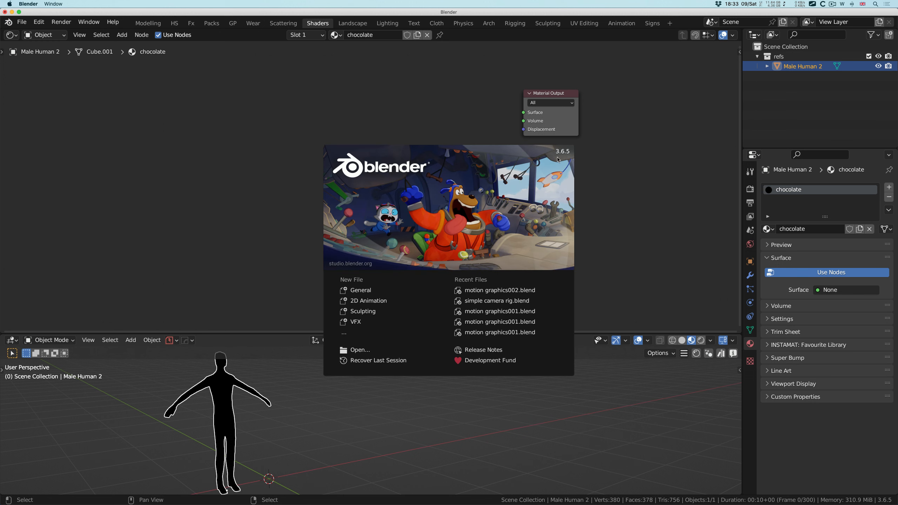
pyautogui.click(438, 187)
# Step: Adjust the Material Output node's position and place a Diffuse BSDF shader node to its left
pyautogui.moveTo(546, 97); pyautogui.dragTo(543, 104)
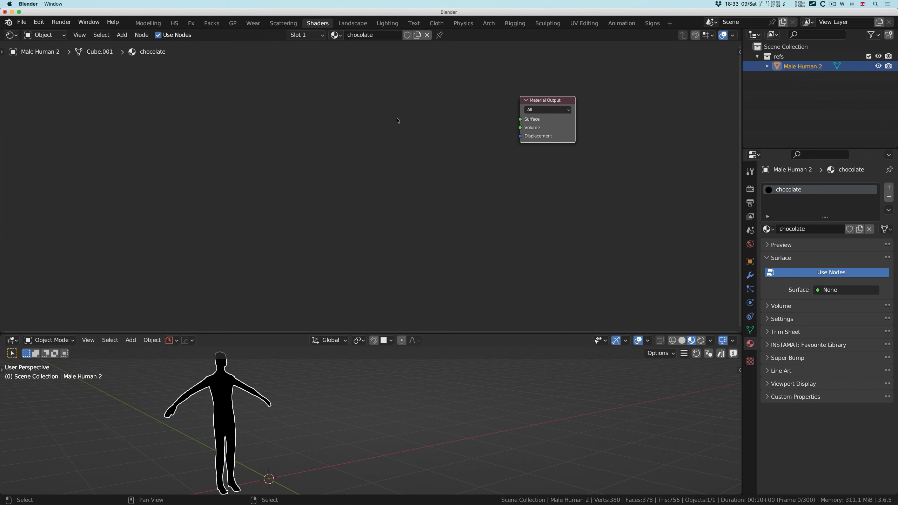
pyautogui.hotkey('shift', 'a')
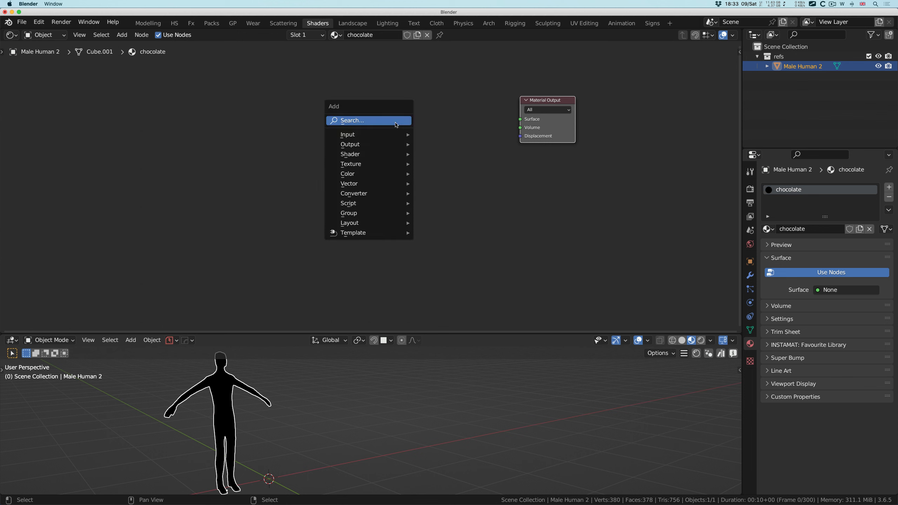
pyautogui.moveTo(387, 155)
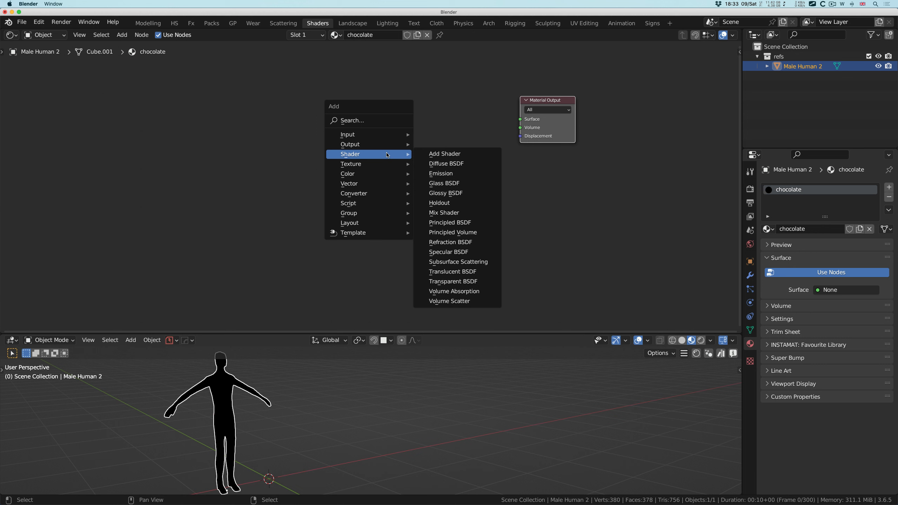
pyautogui.click(119, 35)
pyautogui.moveTo(130, 78)
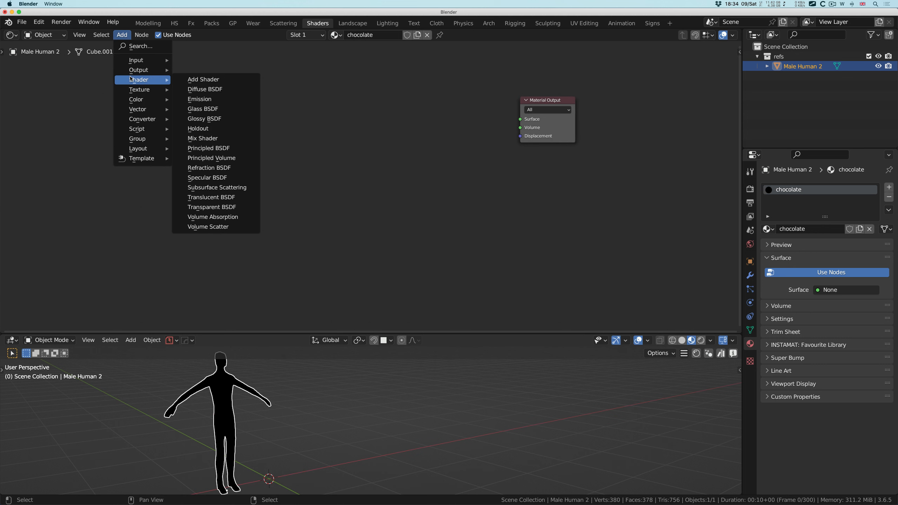
pyautogui.click(205, 89)
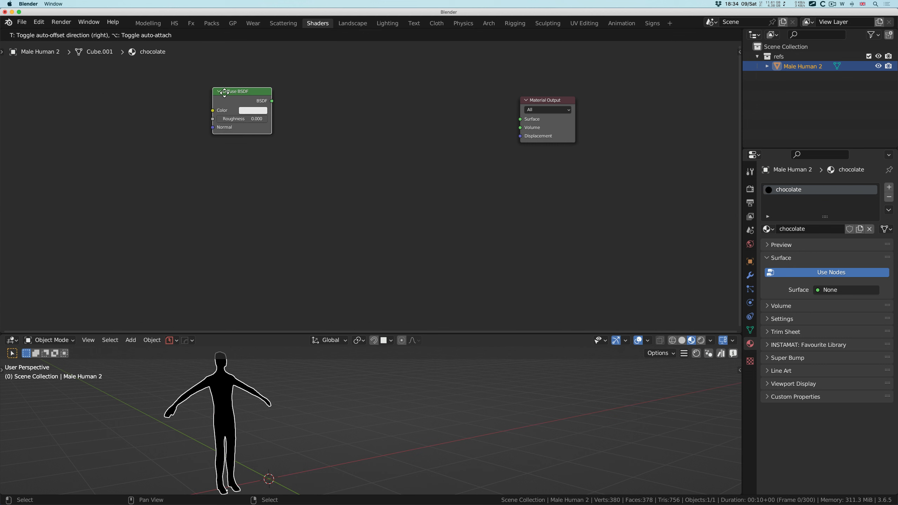
pyautogui.click(321, 106)
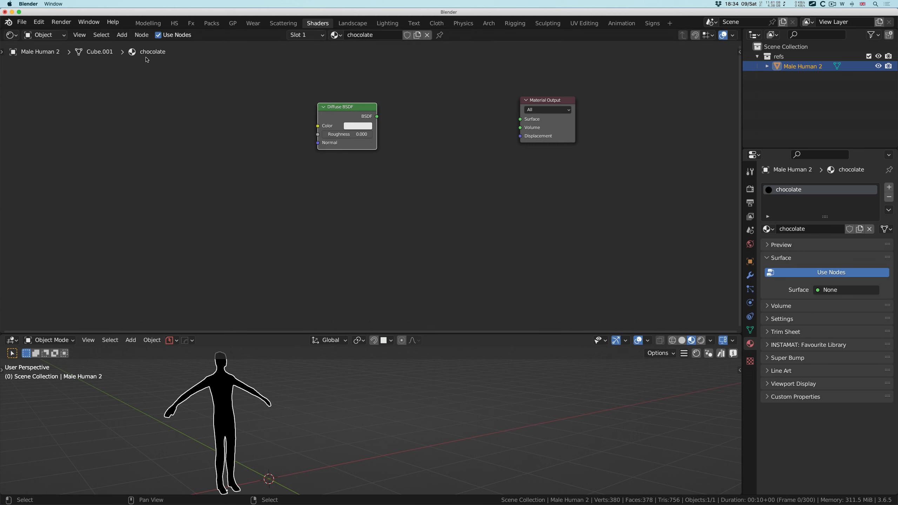
# Step: Add a Glossy BSDF shader node directly below the Diffuse BSDF node
pyautogui.click(123, 37)
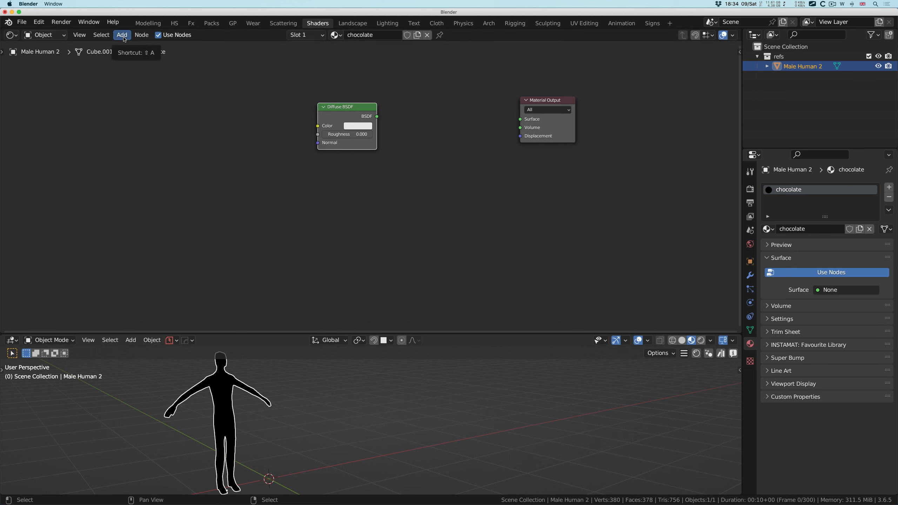
pyautogui.click(124, 36)
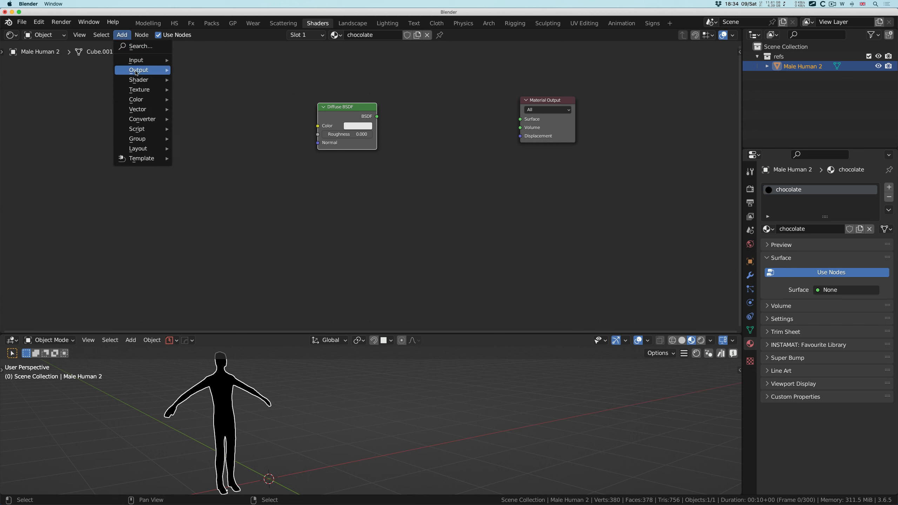
pyautogui.moveTo(137, 80)
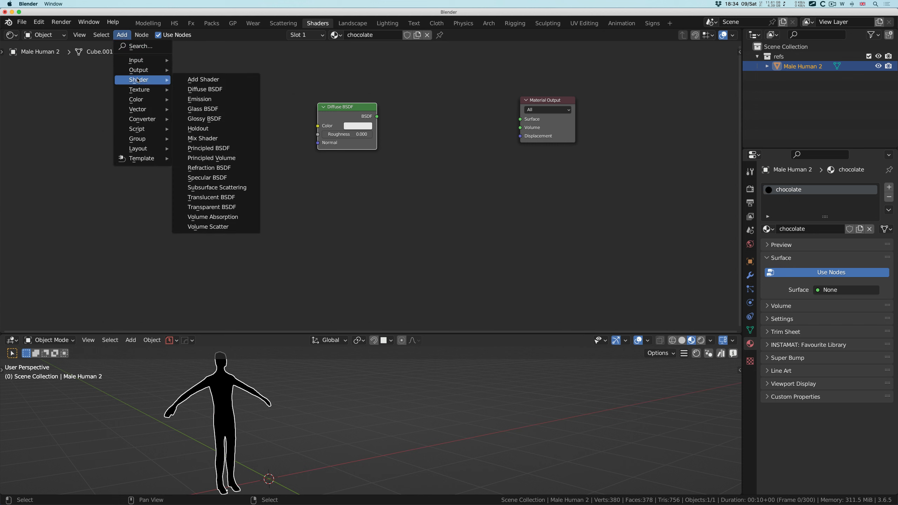
pyautogui.click(217, 119)
pyautogui.click(328, 170)
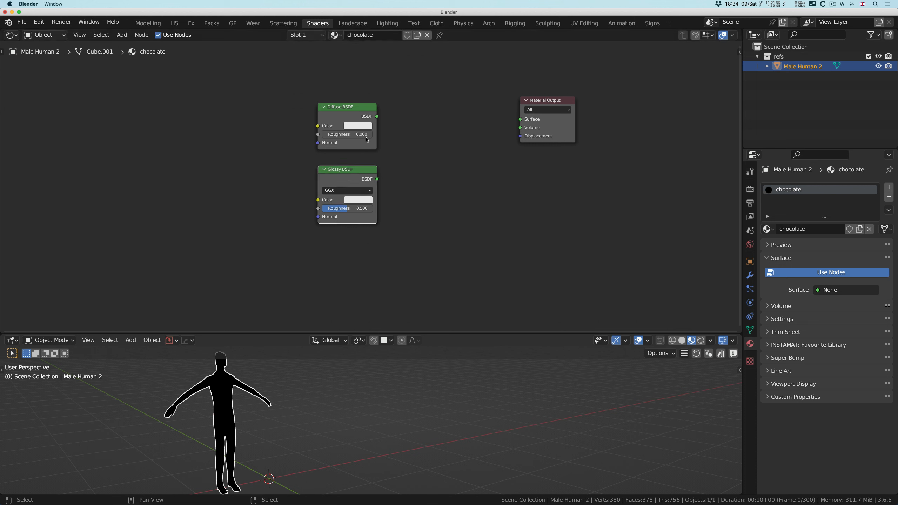
# Step: Try joining the Diffuse BSDF and Glossy BSDF nodes through a Mix Shader and undo the attempt
pyautogui.keyDown('ctrl'); pyautogui.hscroll(-2, 352, 131); pyautogui.keyUp('ctrl')
pyautogui.click(346, 123)
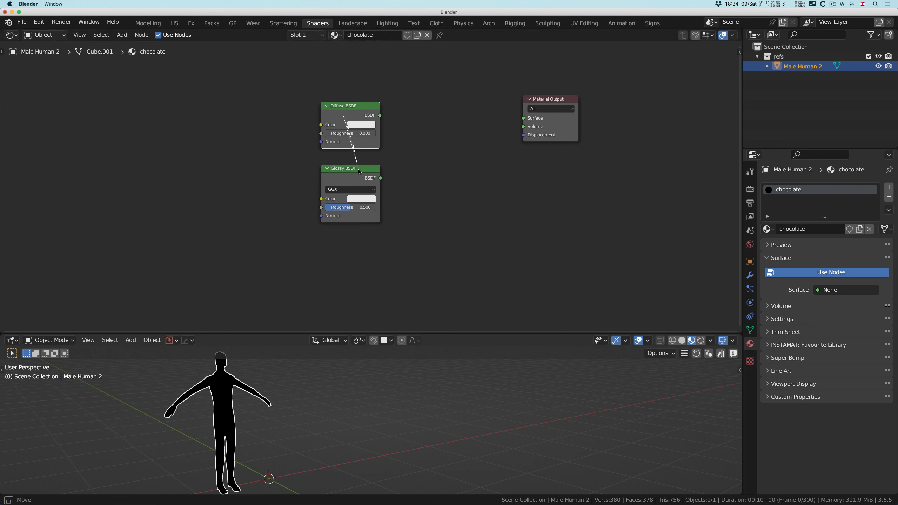
pyautogui.keyDown('ctrl'); pyautogui.keyDown('shift'); pyautogui.click(359, 143); pyautogui.keyUp('shift'); pyautogui.keyUp('ctrl')
pyautogui.hotkey('ctrl', 'z')
pyautogui.keyDown('ctrl'); pyautogui.keyDown('shift'); pyautogui.click(371, 145); pyautogui.keyUp('shift'); pyautogui.keyUp('ctrl')
pyautogui.hotkey('ctrl', 'z')
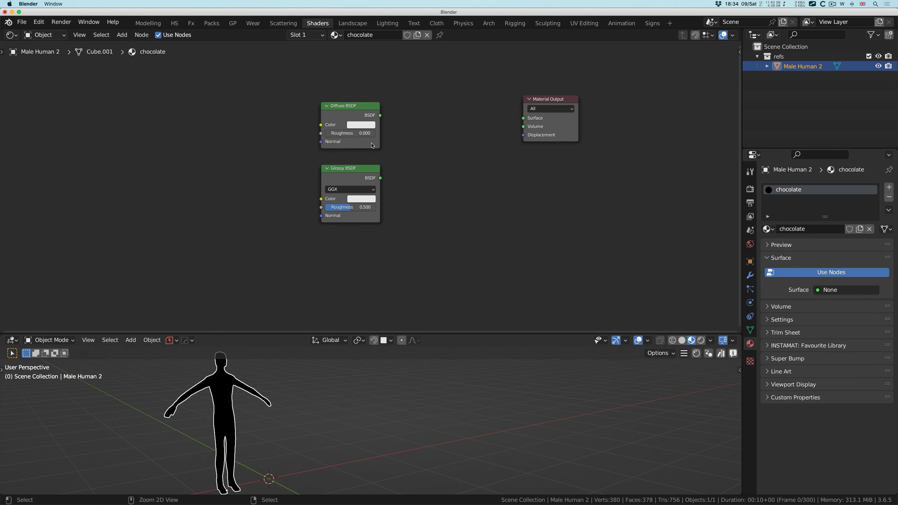
pyautogui.keyDown('ctrl'); pyautogui.keyDown('shift'); pyautogui.moveTo(372, 145); pyautogui.dragTo(365, 173, button='right'); pyautogui.keyUp('shift'); pyautogui.keyUp('ctrl')
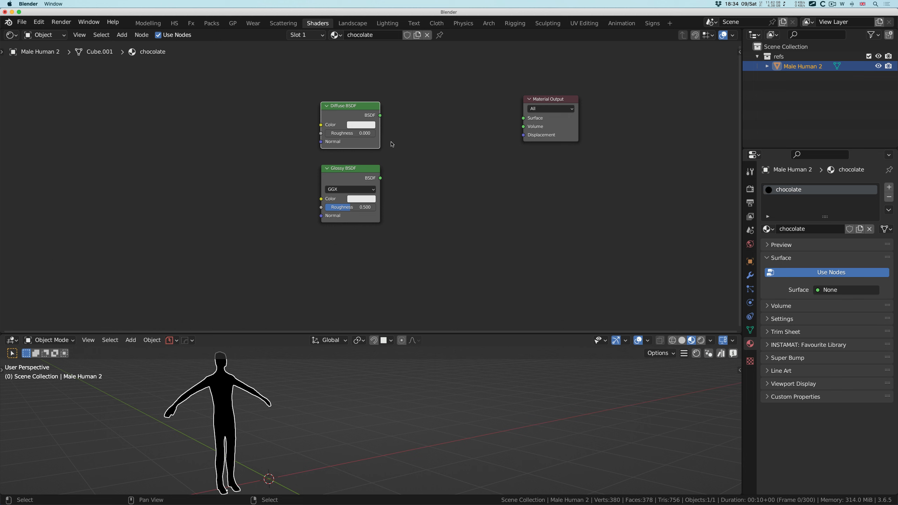
pyautogui.keyDown('ctrl'); pyautogui.keyDown('shift'); pyautogui.moveTo(372, 144); pyautogui.dragTo(370, 189, button='right'); pyautogui.keyUp('shift'); pyautogui.keyUp('ctrl')
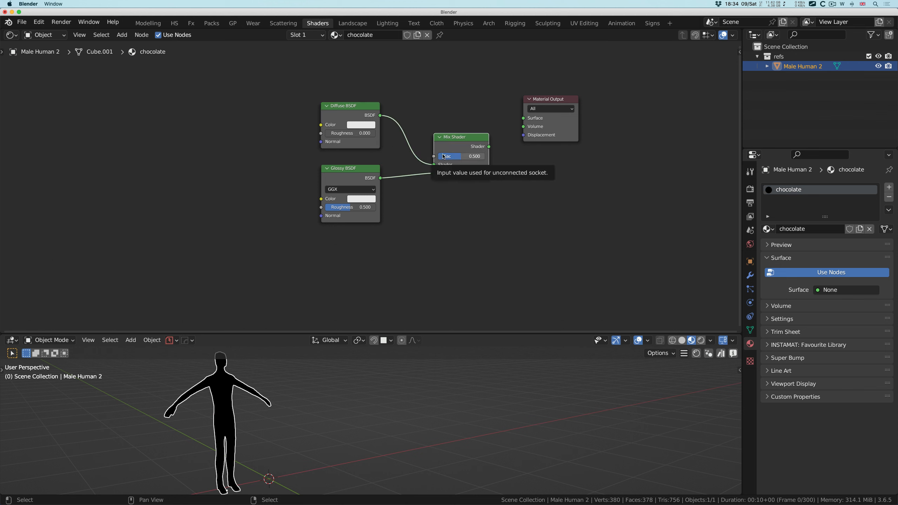
pyautogui.hotkey('ctrl', 'z')
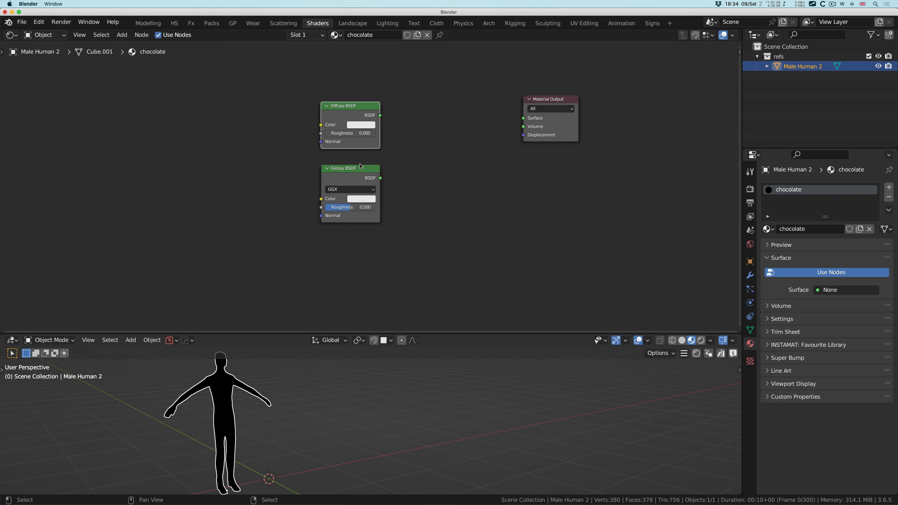
# Step: Search the add-ons in the preferences for "node", examine the Node Wrangler entry's details, and close the preferences
pyautogui.click(39, 22)
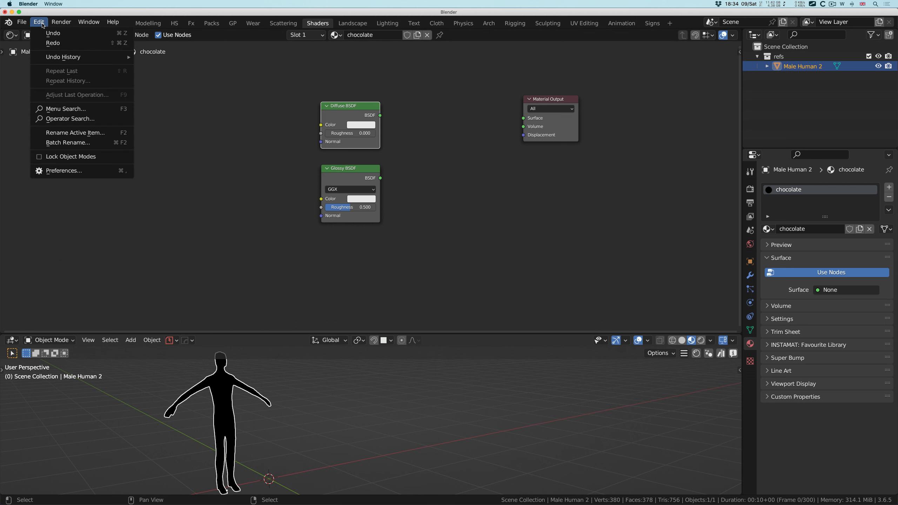
pyautogui.click(79, 170)
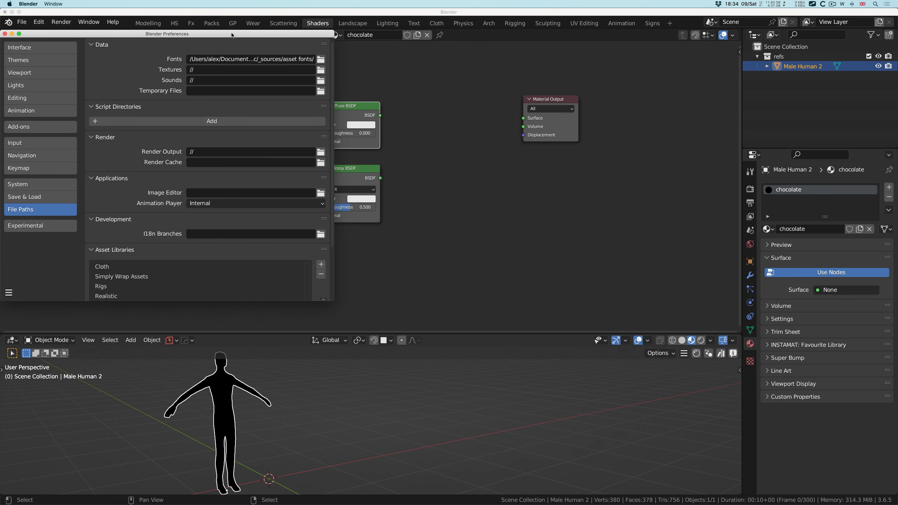
pyautogui.moveTo(232, 35); pyautogui.dragTo(322, 70)
pyautogui.click(130, 162)
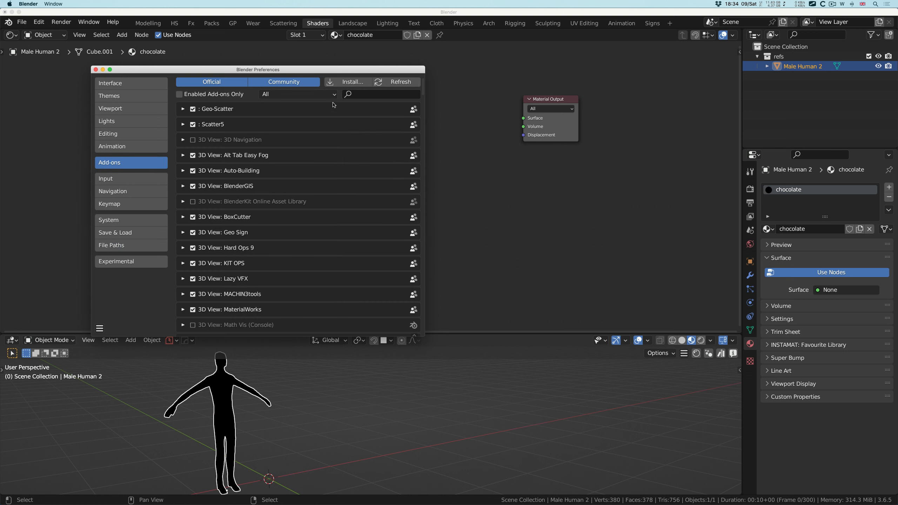
pyautogui.click(362, 95)
pyautogui.write('node')
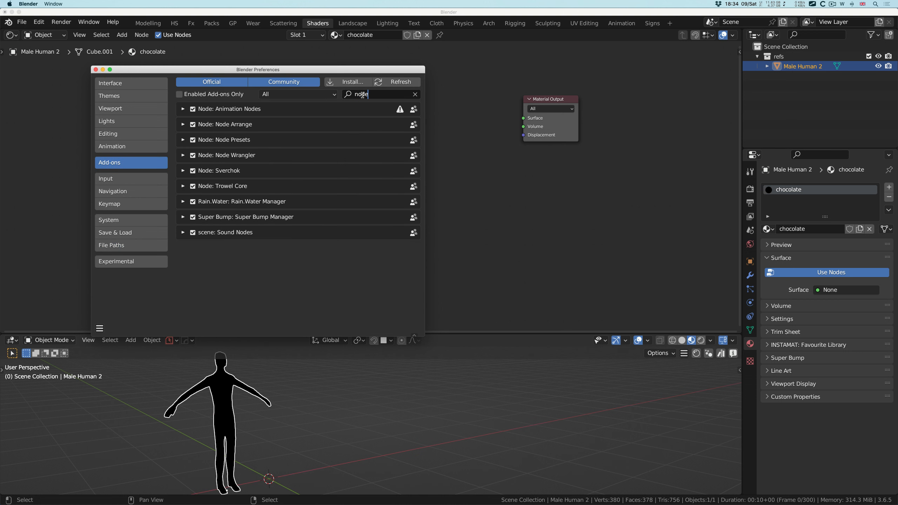
pyautogui.click(183, 156)
pyautogui.scroll(-1, 243, 168)
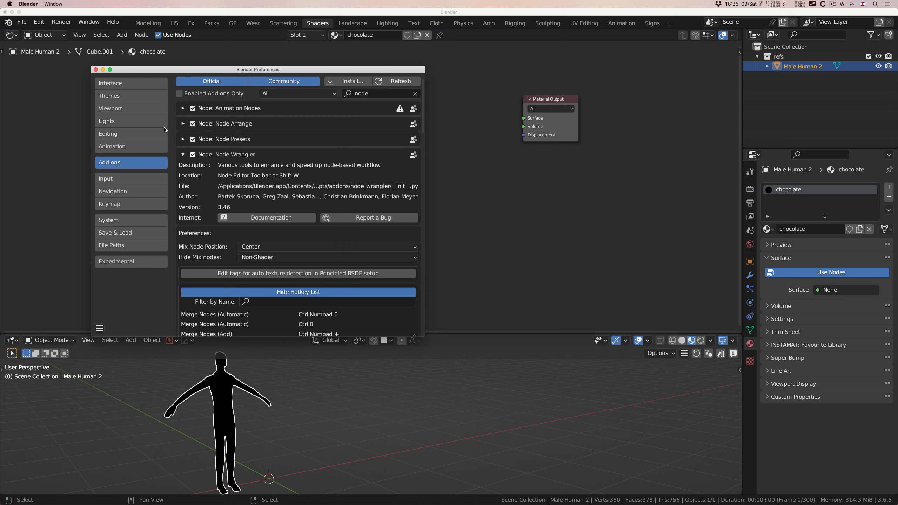
pyautogui.click(96, 70)
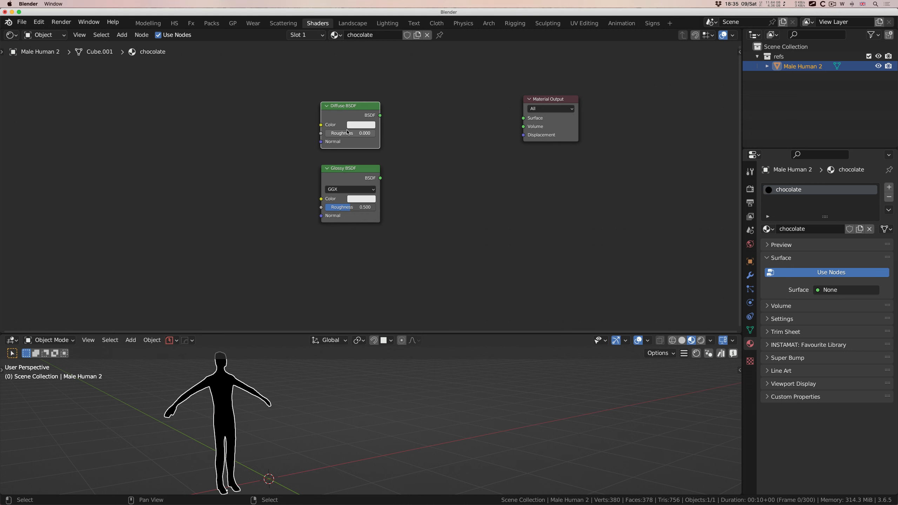
# Step: Combine the Diffuse BSDF and Glossy BSDF nodes through a Mix Shader and link it to the Material Output's Surface input
pyautogui.keyDown('ctrl'); pyautogui.keyDown('shift'); pyautogui.click(346, 127); pyautogui.keyUp('shift'); pyautogui.keyUp('ctrl')
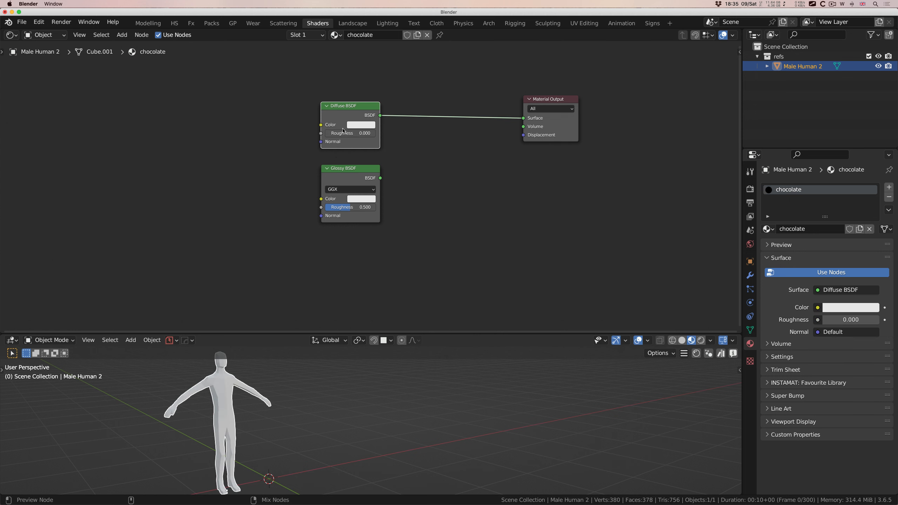
pyautogui.hotkey('ctrl', 'z')
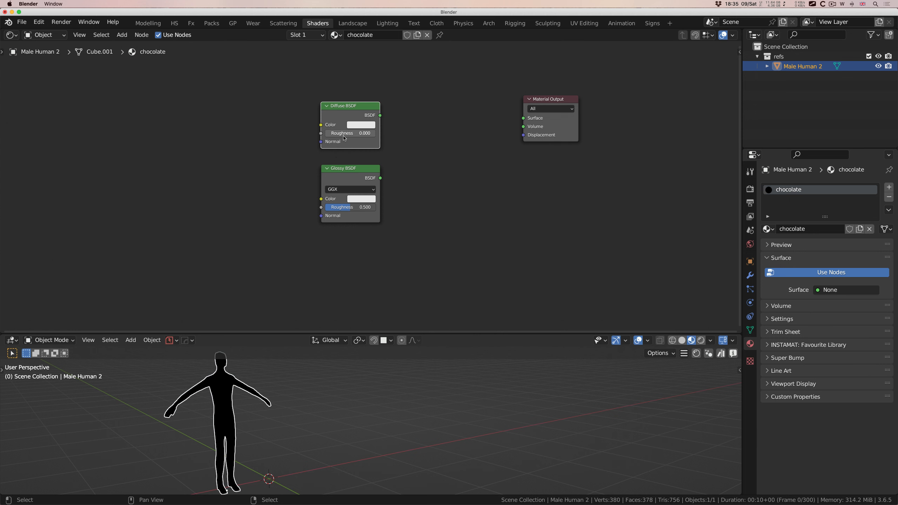
pyautogui.keyDown('ctrl'); pyautogui.keyDown('shift'); pyautogui.moveTo(338, 115); pyautogui.dragTo(359, 177, button='right'); pyautogui.keyUp('shift'); pyautogui.keyUp('ctrl')
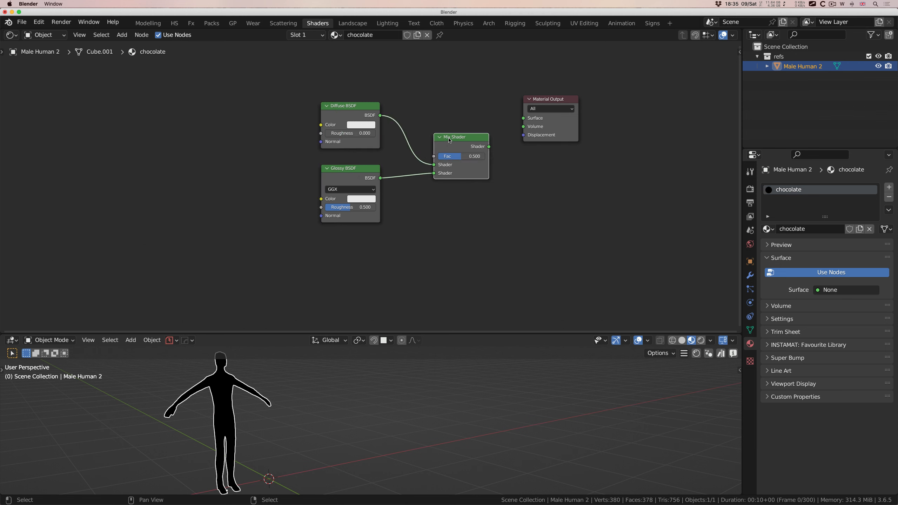
pyautogui.moveTo(436, 145); pyautogui.dragTo(428, 137)
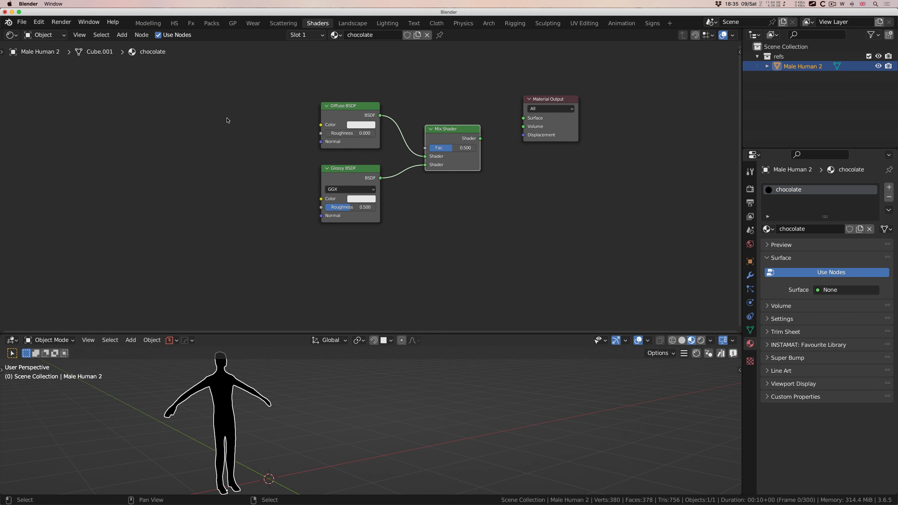
pyautogui.hotkey('shift', 'a')
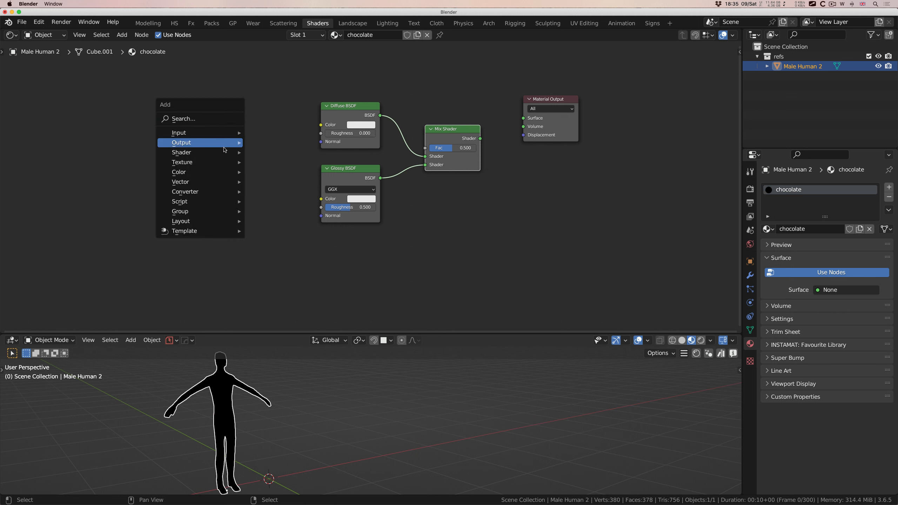
pyautogui.moveTo(227, 151)
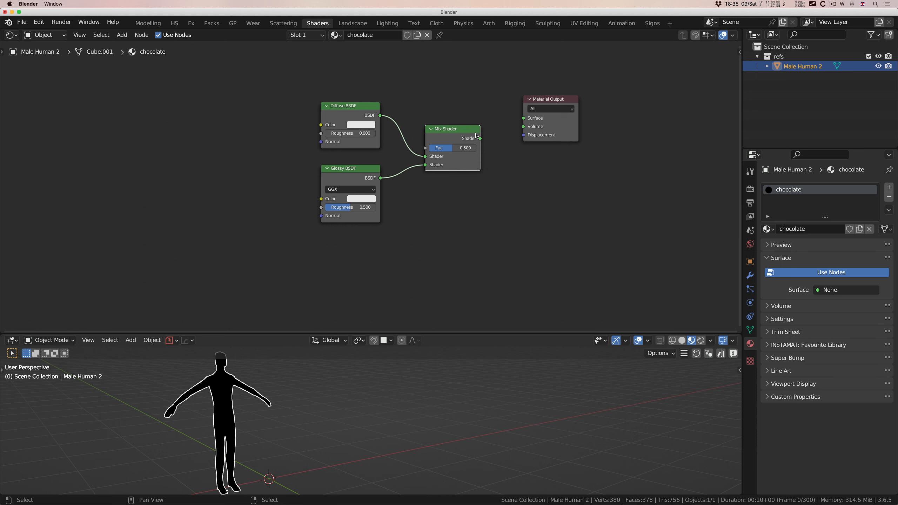
pyautogui.moveTo(480, 138); pyautogui.dragTo(518, 123)
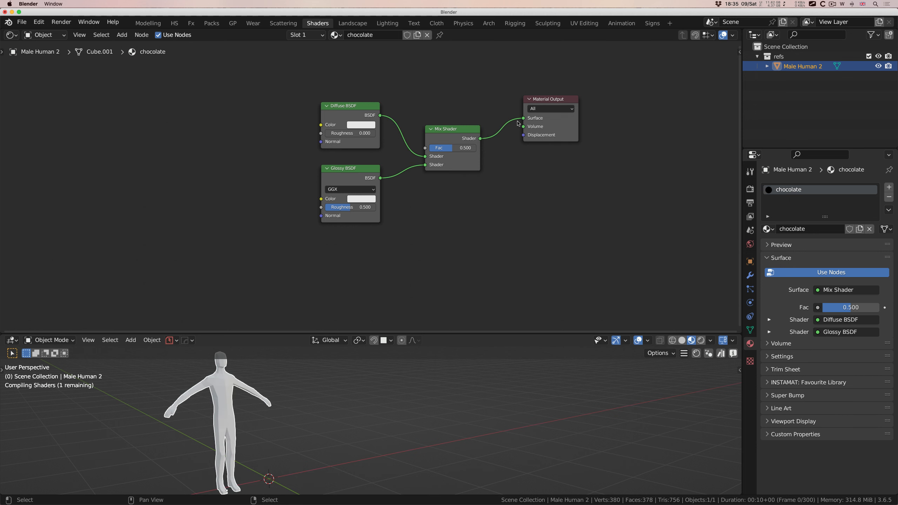
# Step: Move the Glossy BSDF node slightly lower and set the Diffuse color to dark brown with hue 0.044, saturation 0.918 and value 0.123
pyautogui.moveTo(347, 182); pyautogui.dragTo(349, 201)
pyautogui.scroll(5, 228, 392)
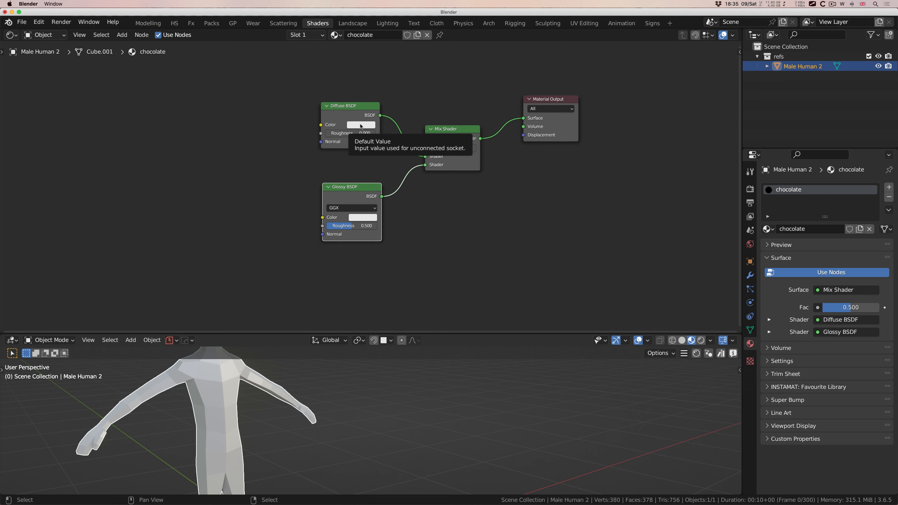
pyautogui.click(361, 126)
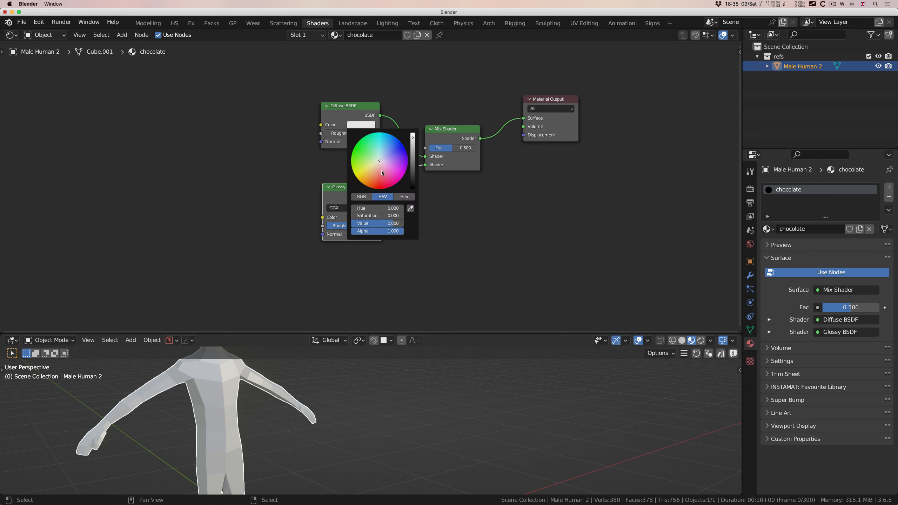
pyautogui.moveTo(382, 173); pyautogui.dragTo(371, 178)
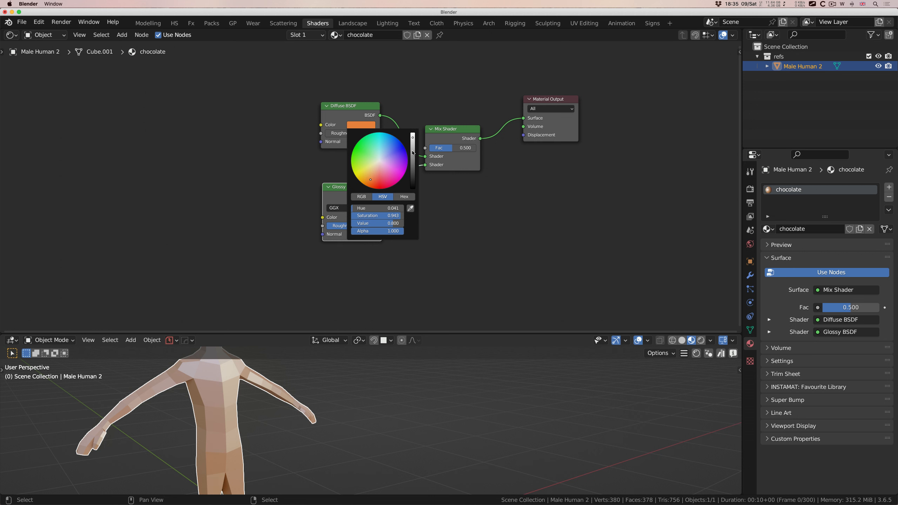
pyautogui.moveTo(412, 137); pyautogui.dragTo(412, 162)
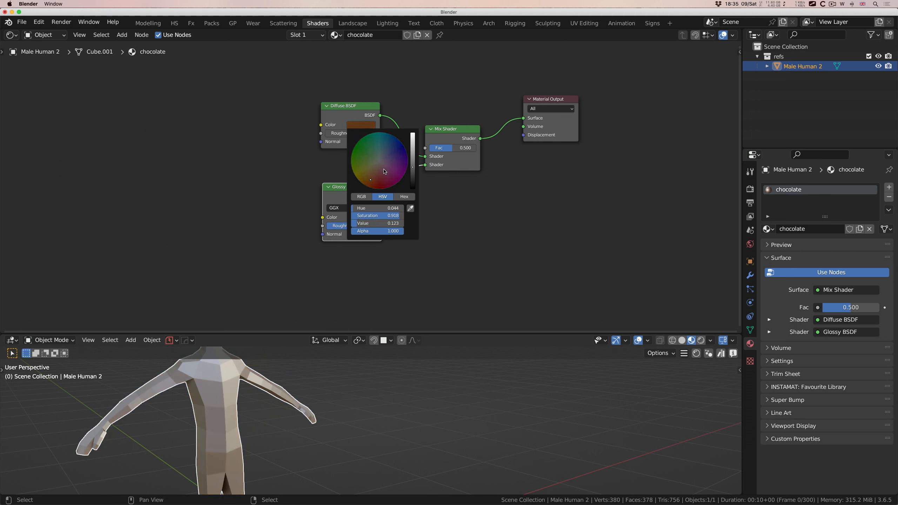
# Step: Darken the Glossy BSDF color to a grey with value 0.174 and inspect the effect on the figure
pyautogui.click(366, 217)
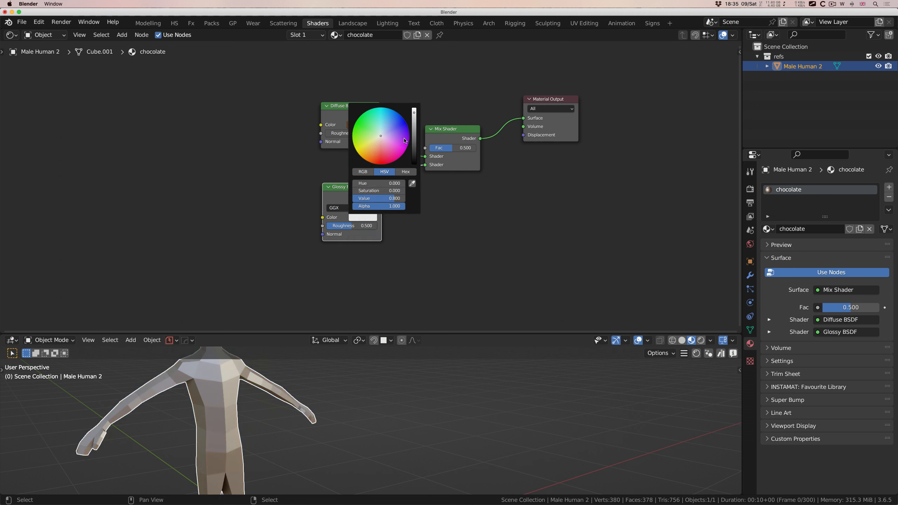
pyautogui.moveTo(414, 125); pyautogui.dragTo(414, 138)
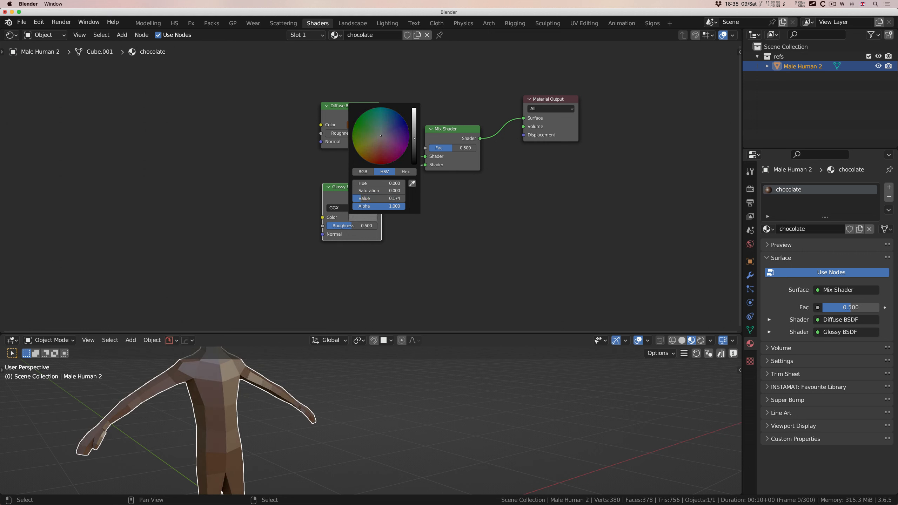
pyautogui.moveTo(204, 389); pyautogui.dragTo(216, 390, button='middle')
pyautogui.hscroll(-10, 216, 390)
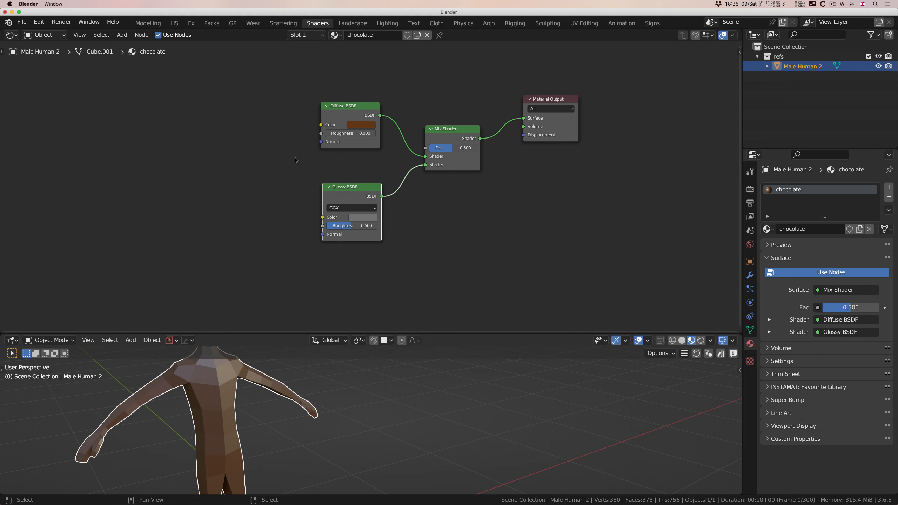
# Step: Add a Brightness/Contrast node in the empty space left of the Diffuse and Glossy shader nodes
pyautogui.hscroll(-5, 296, 158)
pyautogui.scroll(2, 296, 159)
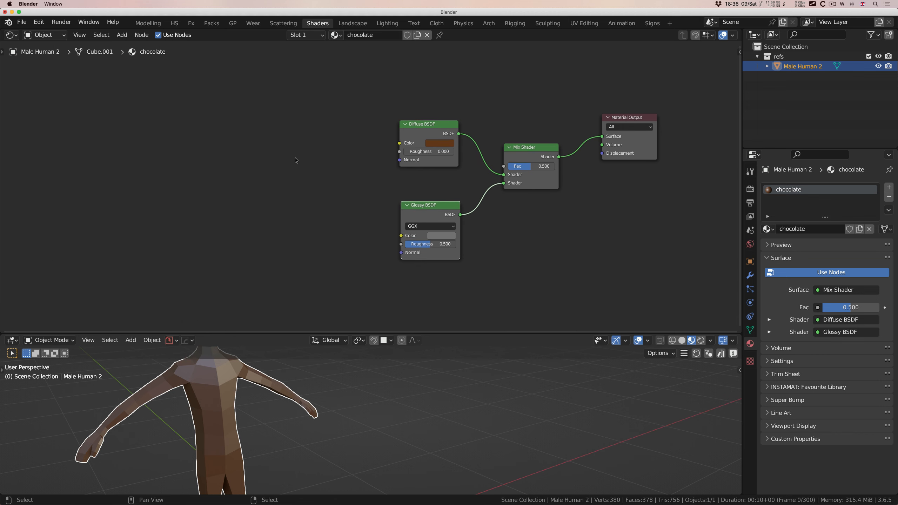
pyautogui.click(237, 176)
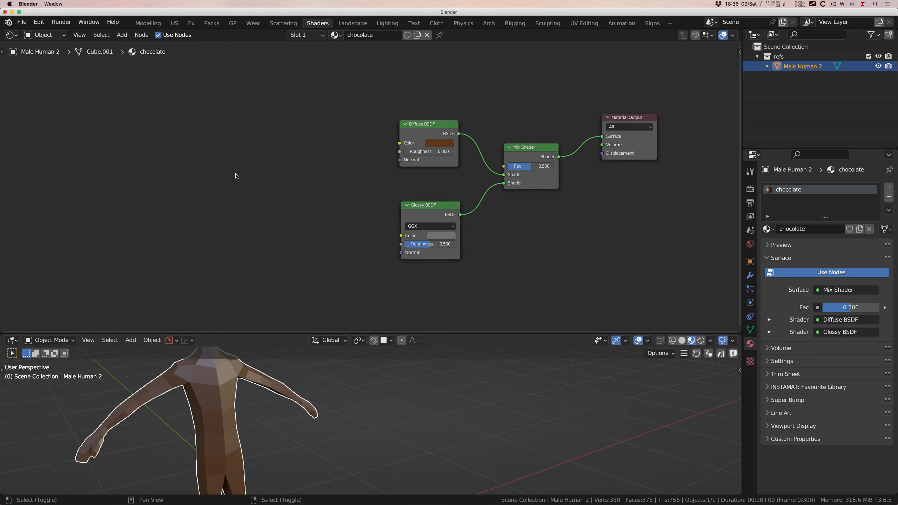
pyautogui.hotkey('shift', 'a')
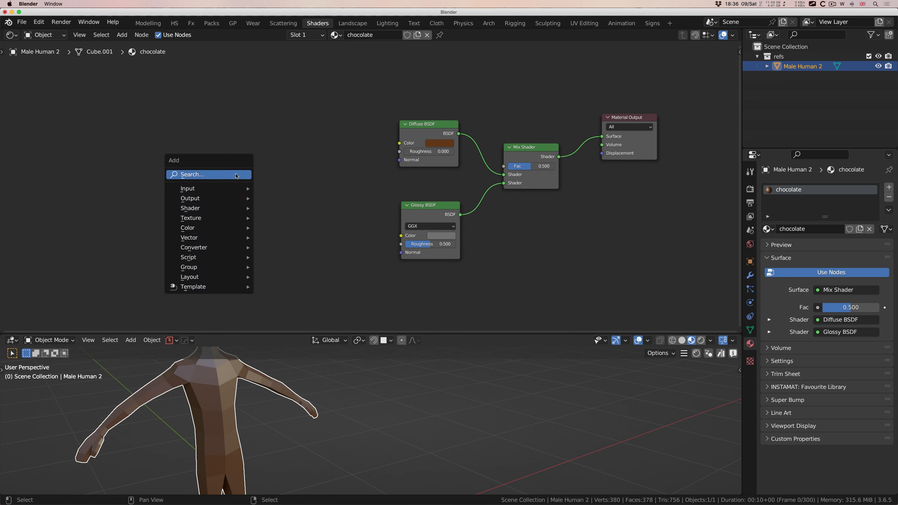
pyautogui.click(218, 178)
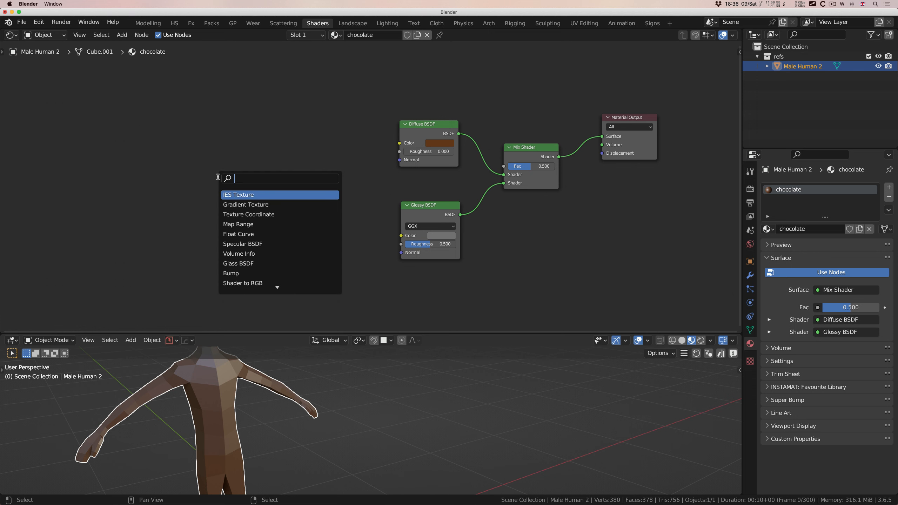
pyautogui.write('bri')
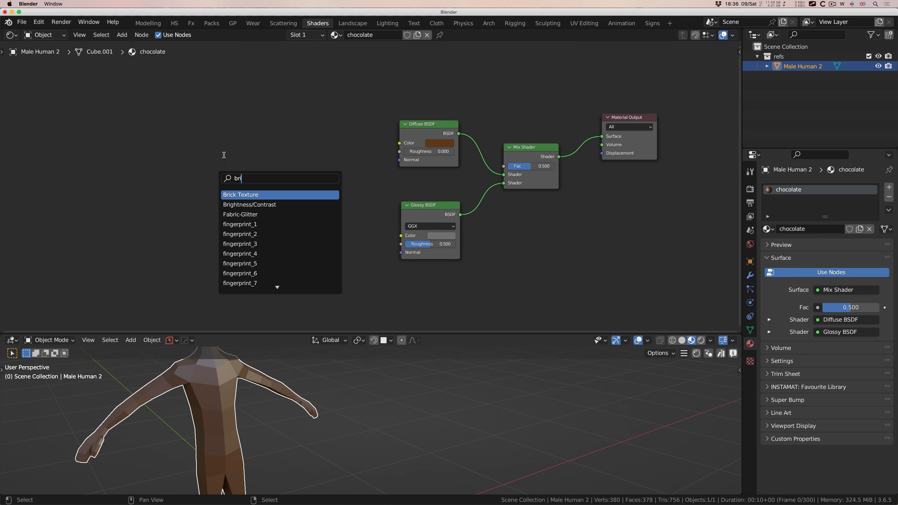
pyautogui.click(262, 204)
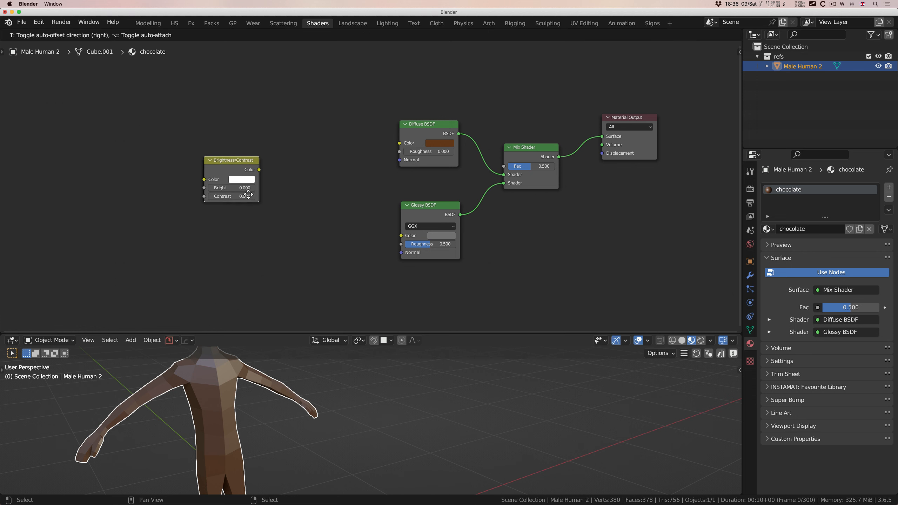
pyautogui.click(249, 193)
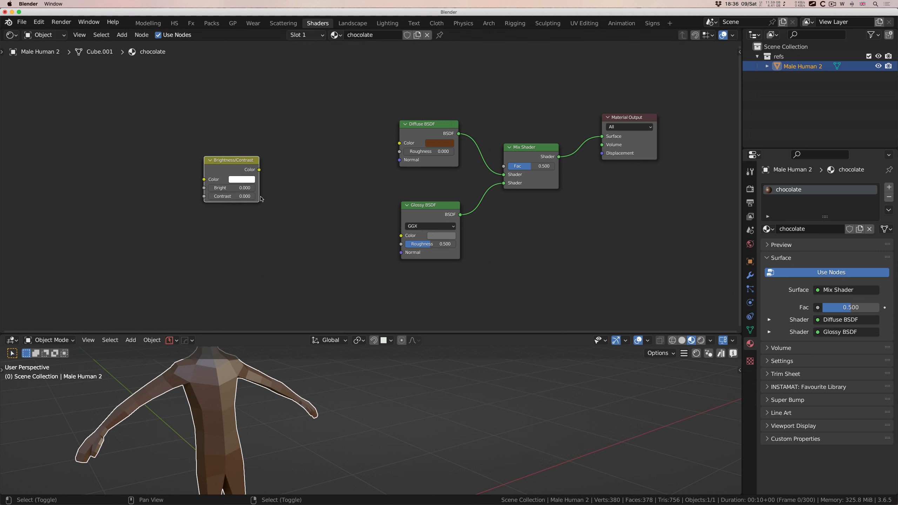
# Step: Add an RGB node left of the Brightness/Contrast node, spacing them apart, and give it the Diffuse BSDF's brown color
pyautogui.hotkey('shift', 'a')
pyautogui.moveTo(256, 248)
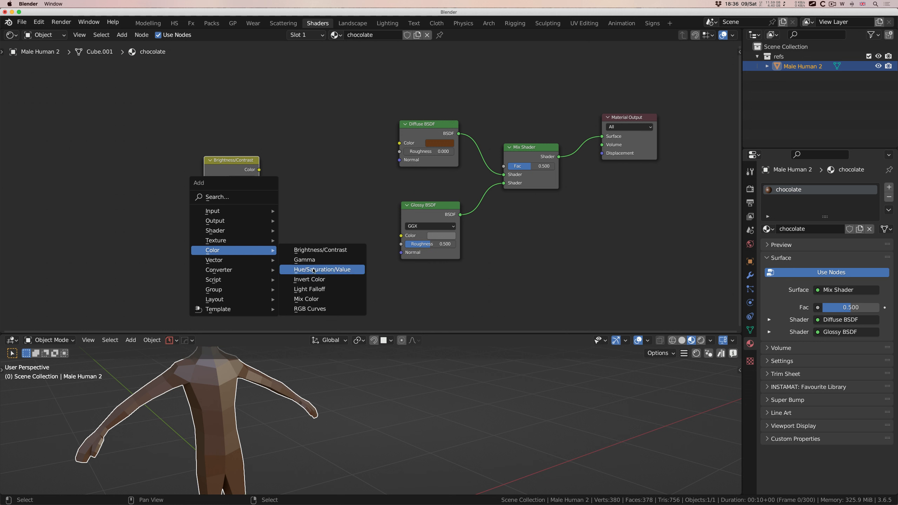
pyautogui.moveTo(258, 270)
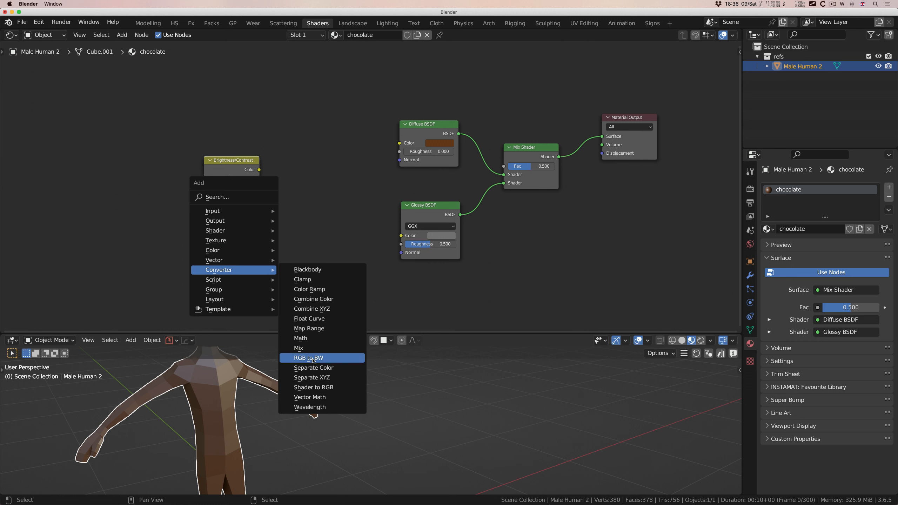
pyautogui.click(225, 197)
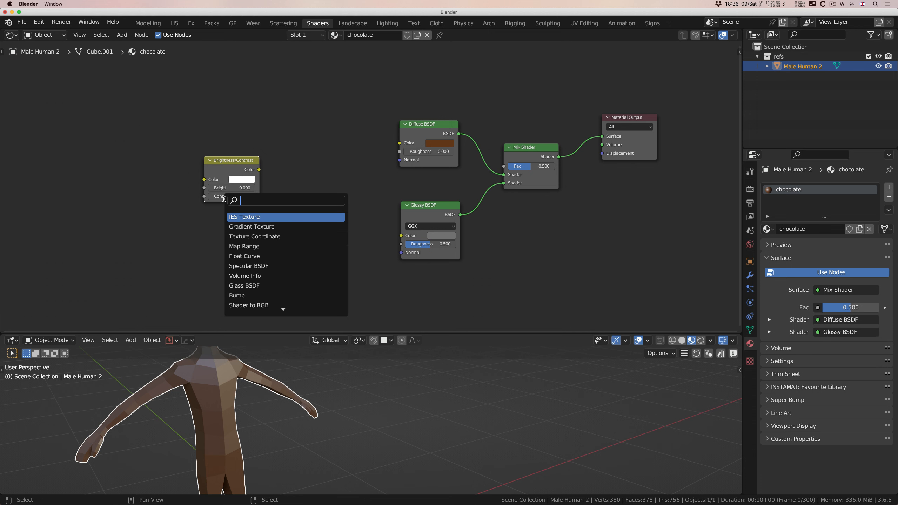
pyautogui.write('rgb')
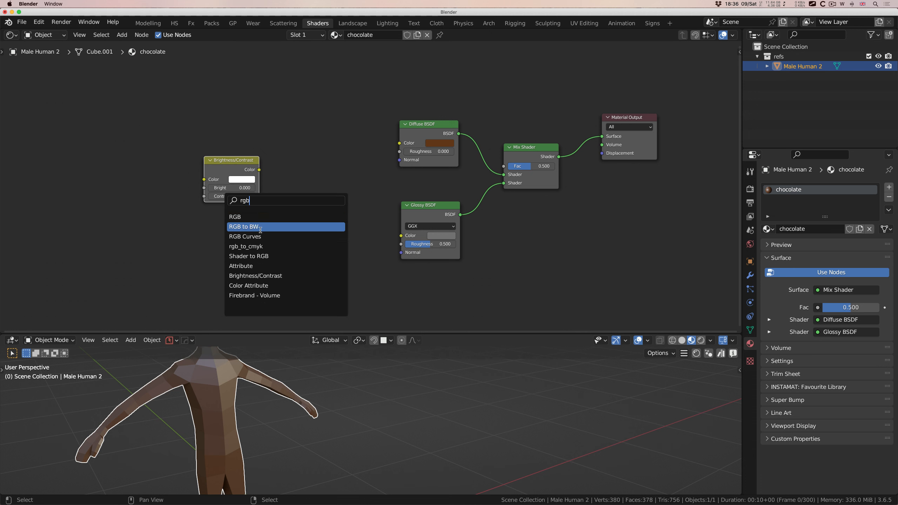
pyautogui.click(254, 220)
pyautogui.click(210, 178)
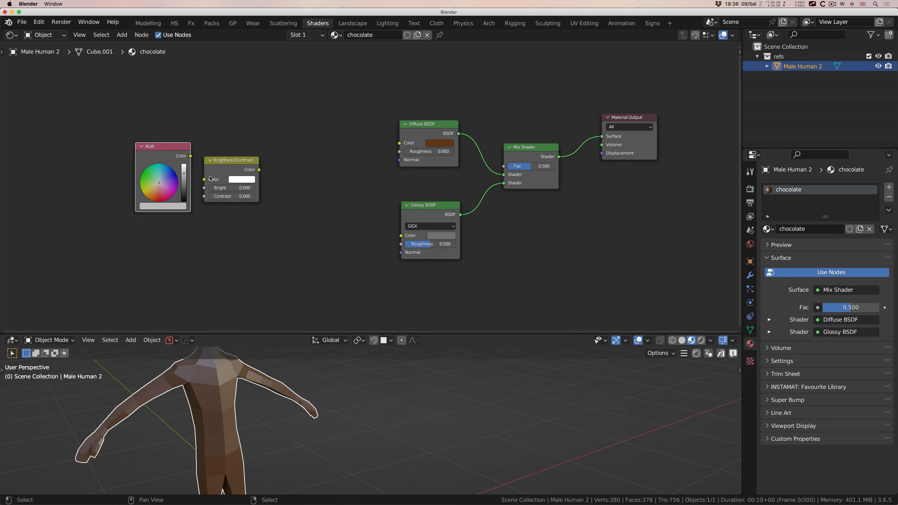
pyautogui.moveTo(242, 166); pyautogui.dragTo(259, 180)
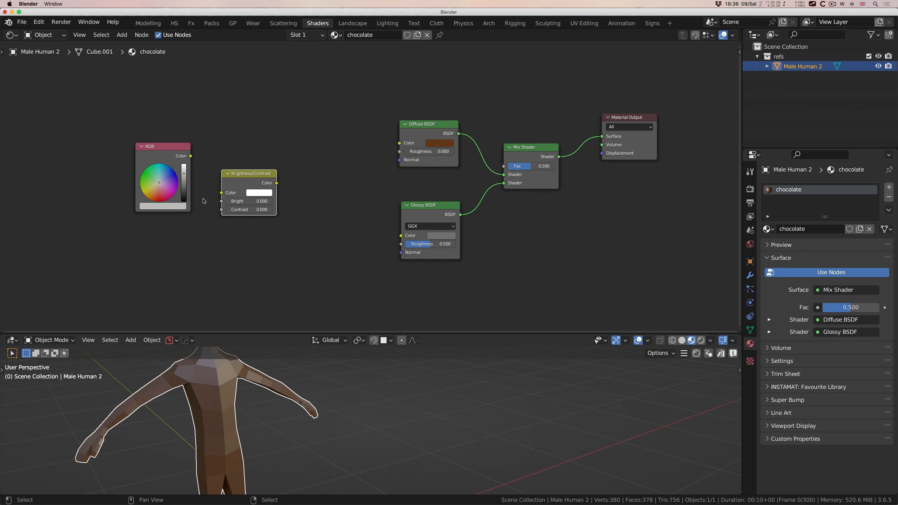
pyautogui.hotkey('ctrl', 'v')
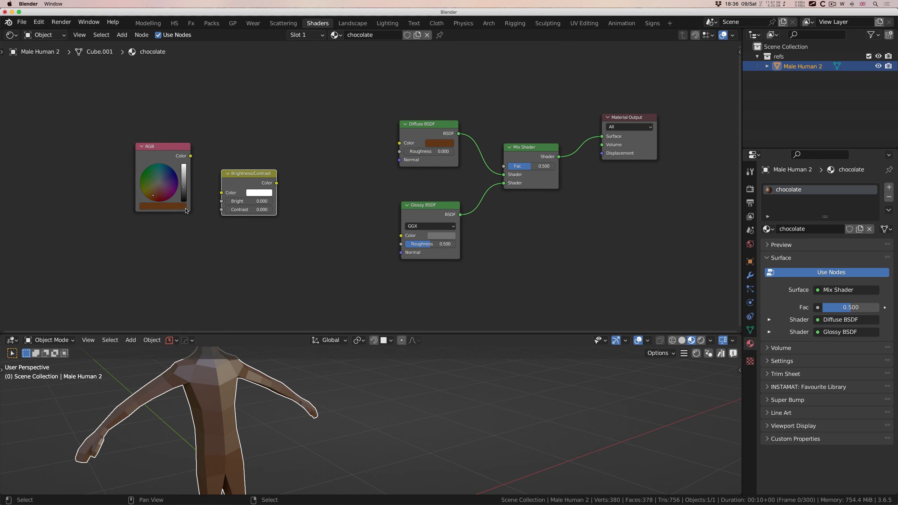
pyautogui.moveTo(251, 173); pyautogui.dragTo(261, 175)
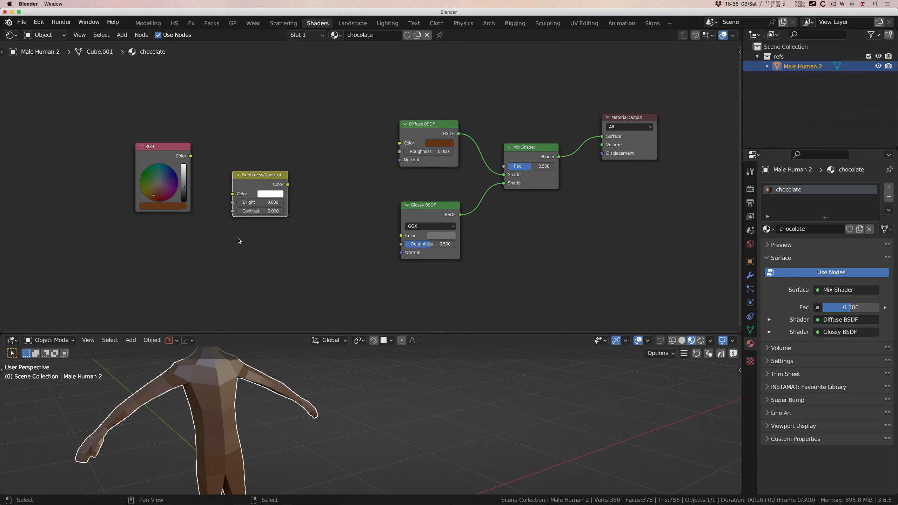
# Step: Link the RGB node's color directly to the Diffuse BSDF color and through the Brightness/Contrast node to the Glossy BSDF color
pyautogui.moveTo(190, 156); pyautogui.dragTo(399, 143)
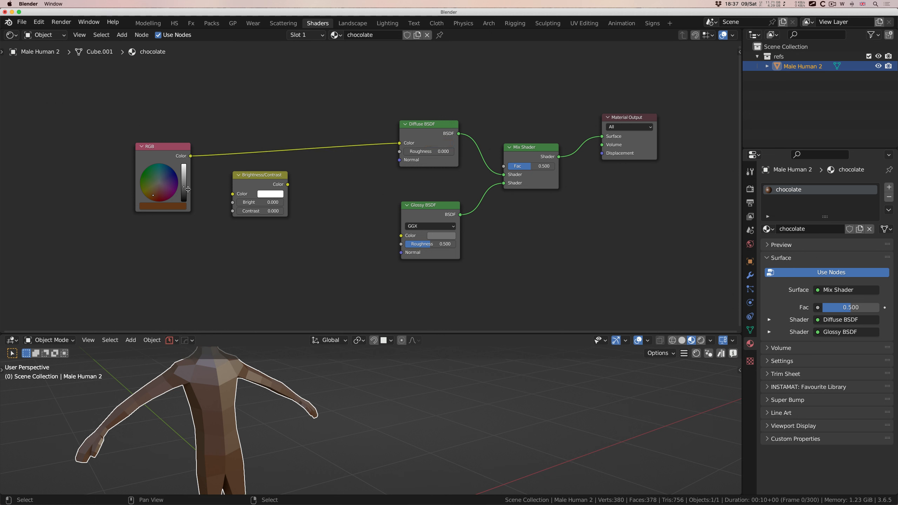
pyautogui.moveTo(183, 185); pyautogui.dragTo(184, 186)
pyautogui.click(191, 160)
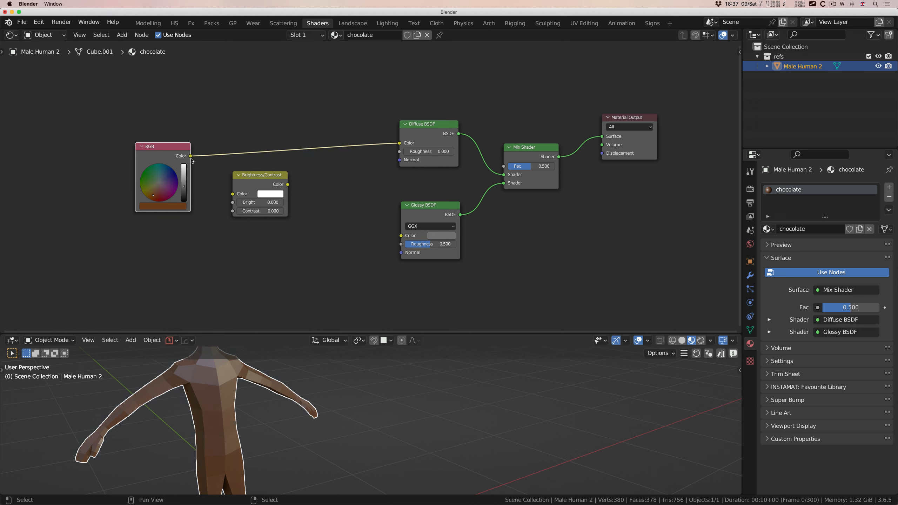
pyautogui.moveTo(190, 156); pyautogui.dragTo(403, 237)
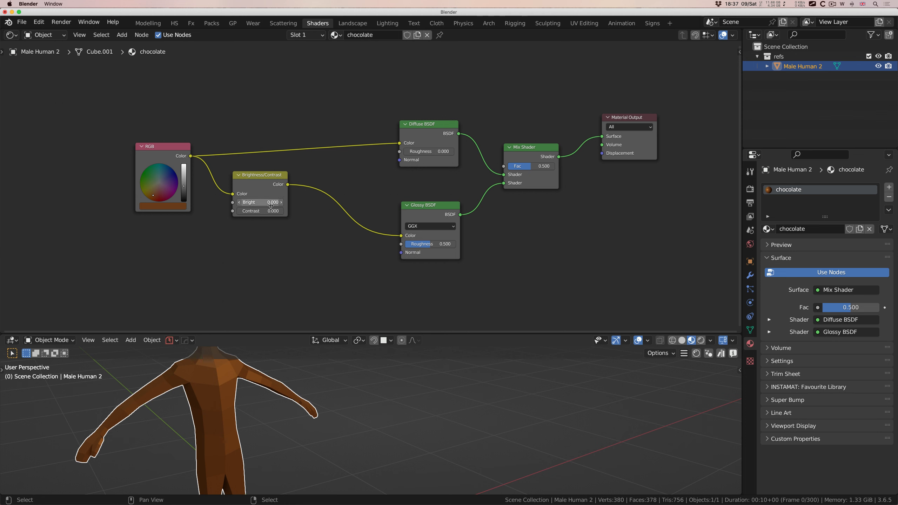
# Step: Set the Brightness/Contrast node's Bright to 0.700 and its Contrast to about -0.370
pyautogui.moveTo(263, 204)
pyautogui.mouseDown()
pyautogui.moveTo(282, 205)
pyautogui.moveTo(247, 202)
pyautogui.mouseUp()
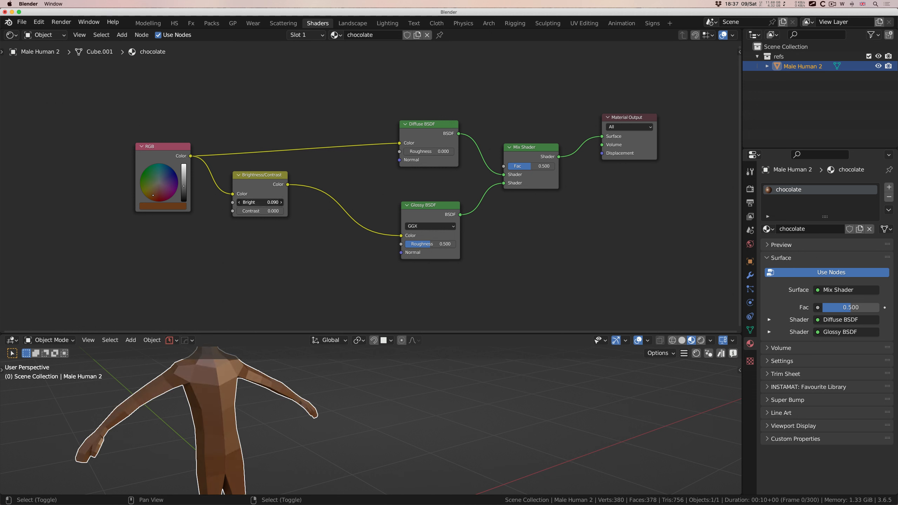
pyautogui.moveTo(260, 202); pyautogui.dragTo(269, 202)
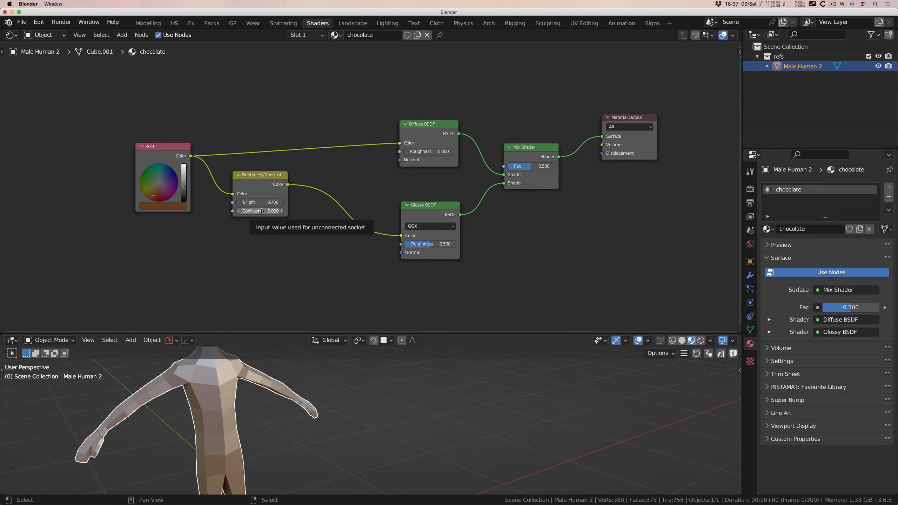
pyautogui.moveTo(261, 211); pyautogui.dragTo(243, 212)
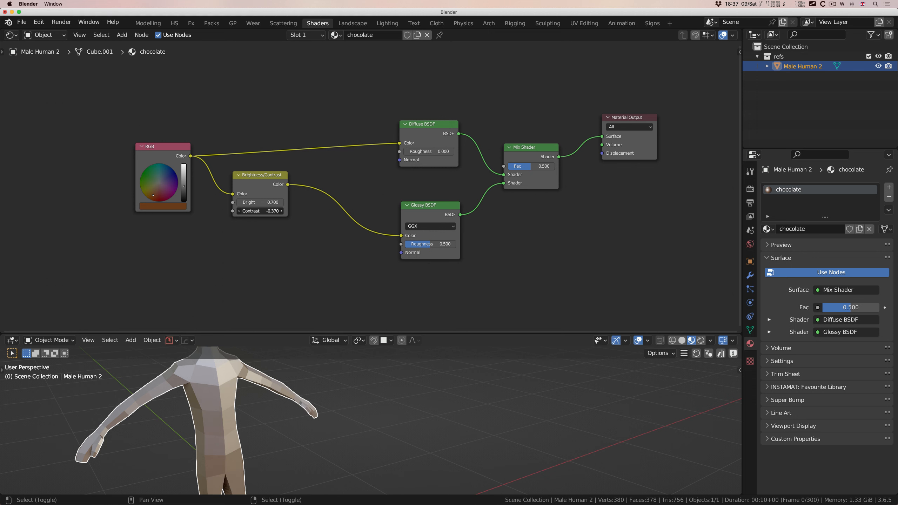
# Step: Reset the Brightness/Contrast node's Contrast to 0
pyautogui.click(264, 211)
pyautogui.write('0')
pyautogui.press('Return')
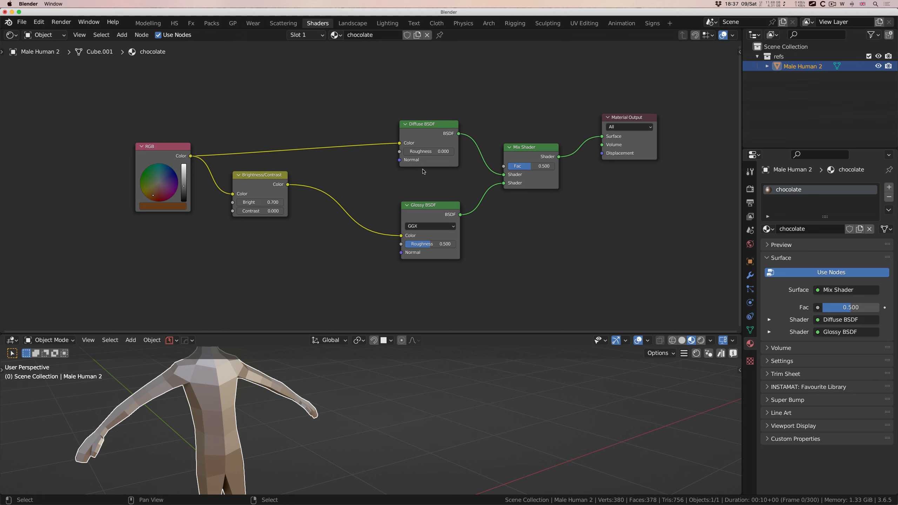
# Step: Set the Glossy BSDF's Roughness to 0.330 with the GGX distribution
pyautogui.moveTo(424, 152); pyautogui.dragTo(403, 151)
pyautogui.moveTo(422, 244)
pyautogui.mouseDown()
pyautogui.moveTo(451, 244)
pyautogui.moveTo(425, 244)
pyautogui.mouseUp()
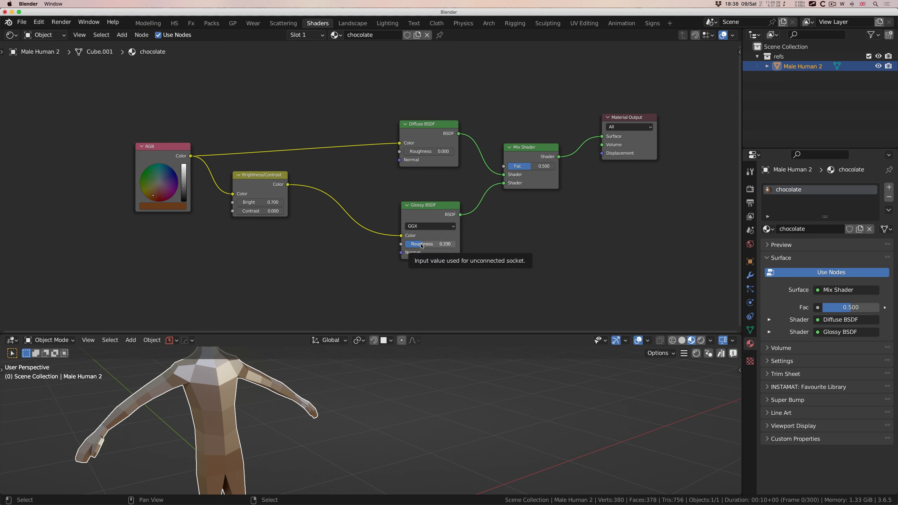
pyautogui.click(419, 226)
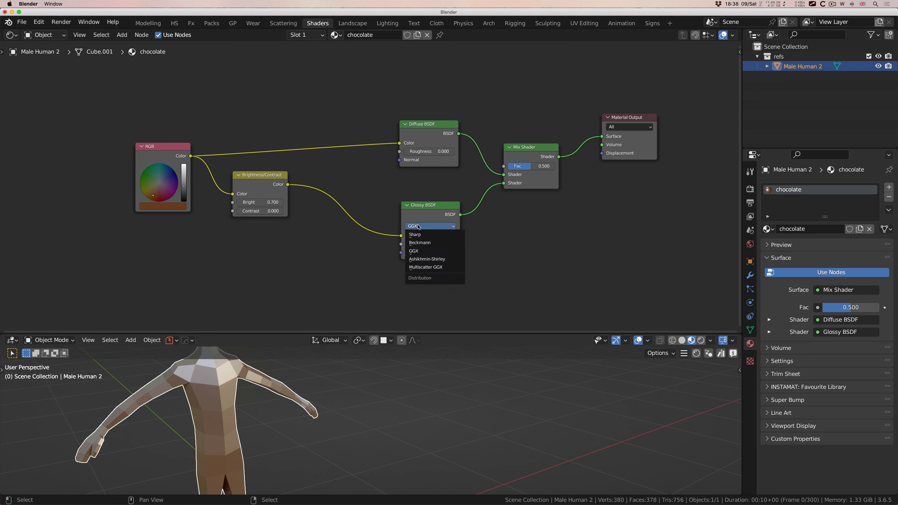
pyautogui.click(431, 253)
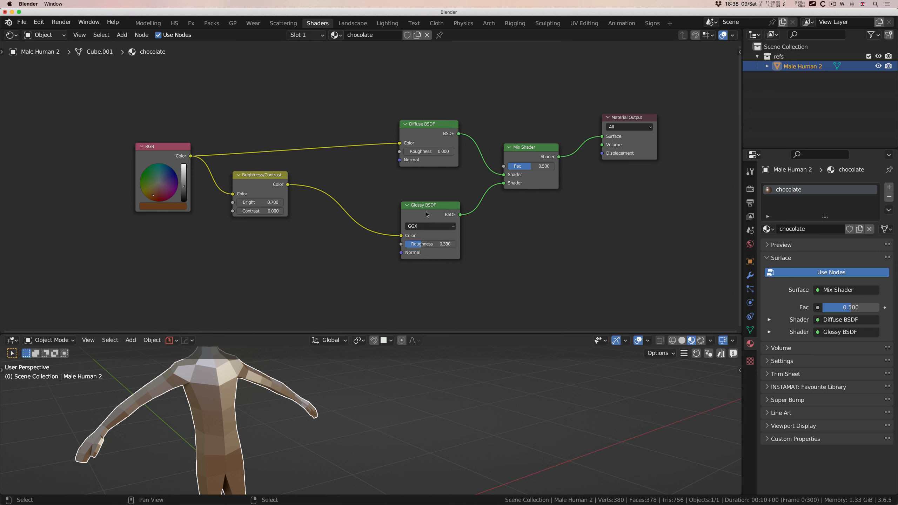
# Step: Nudge the Glossy BSDF node slightly left and the Mix Shader node slightly up and right
pyautogui.moveTo(427, 213); pyautogui.dragTo(421, 209)
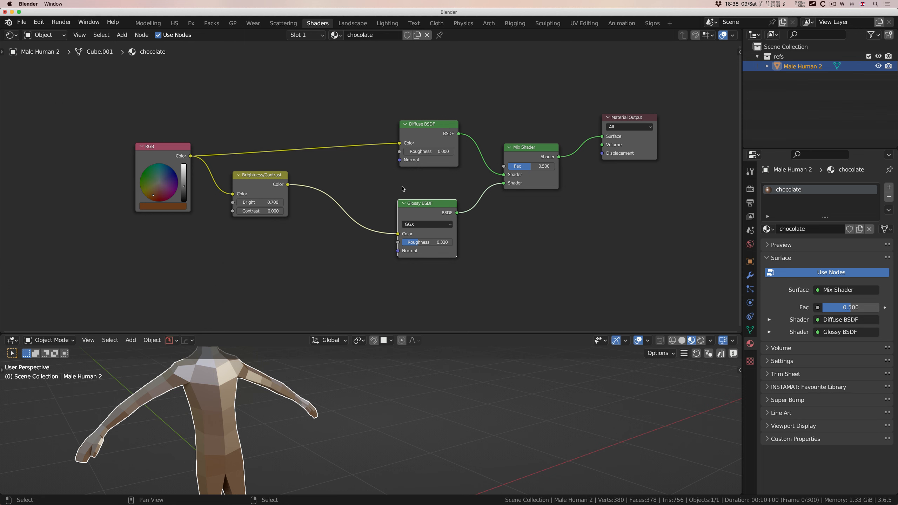
pyautogui.scroll(3, 380, 183)
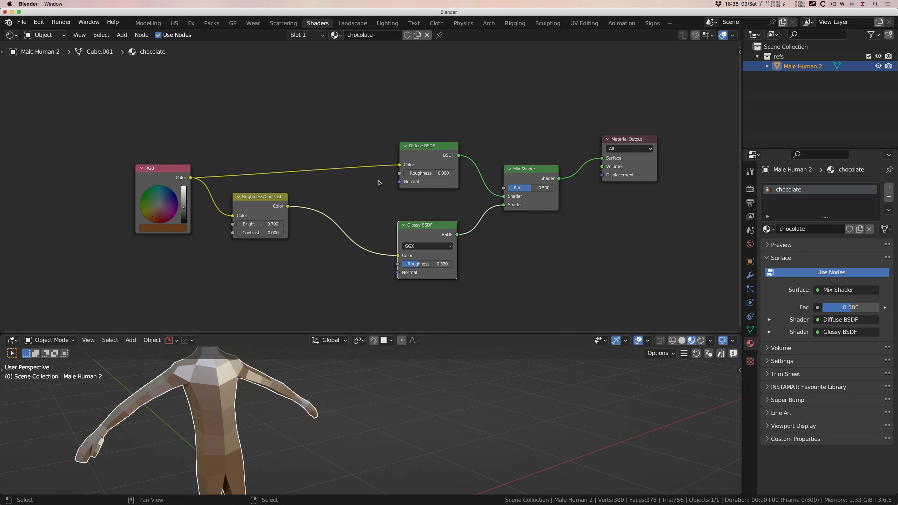
pyautogui.scroll(1, 378, 183)
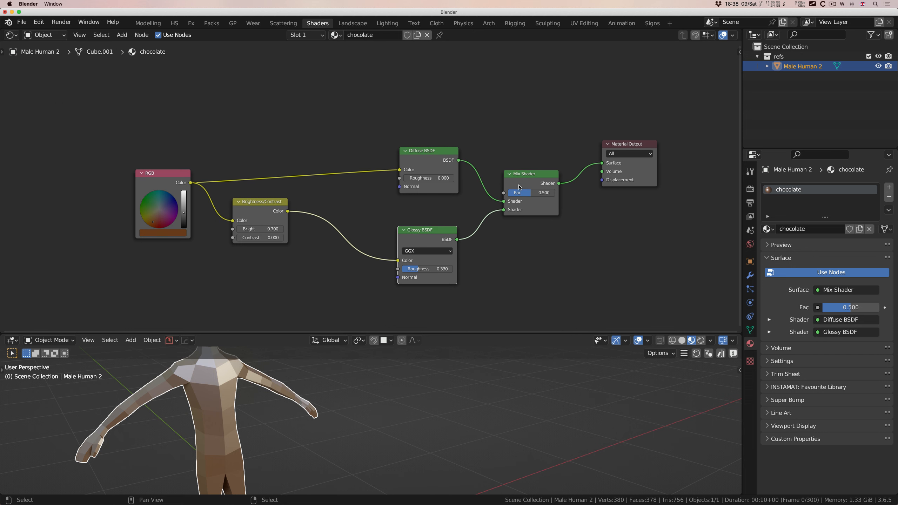
pyautogui.moveTo(520, 187); pyautogui.dragTo(523, 178)
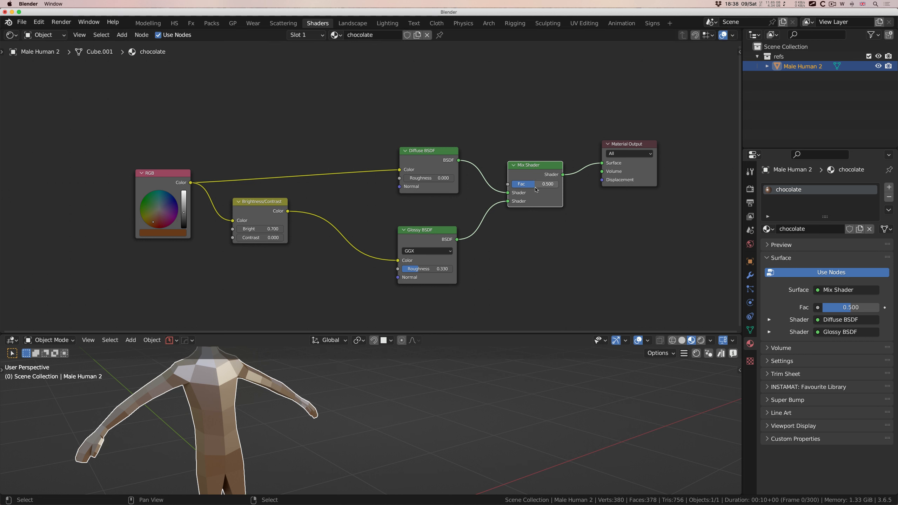
# Step: Compare the purely diffuse and purely glossy looks by setting the Mix Shader's Fac to 0.000 and then to 1.000
pyautogui.moveTo(534, 189); pyautogui.dragTo(509, 184)
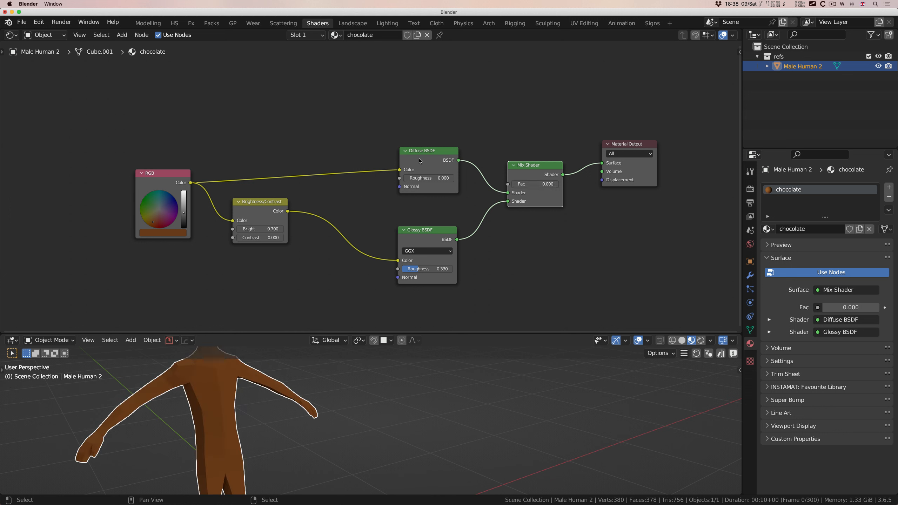
pyautogui.moveTo(530, 184); pyautogui.dragTo(570, 183)
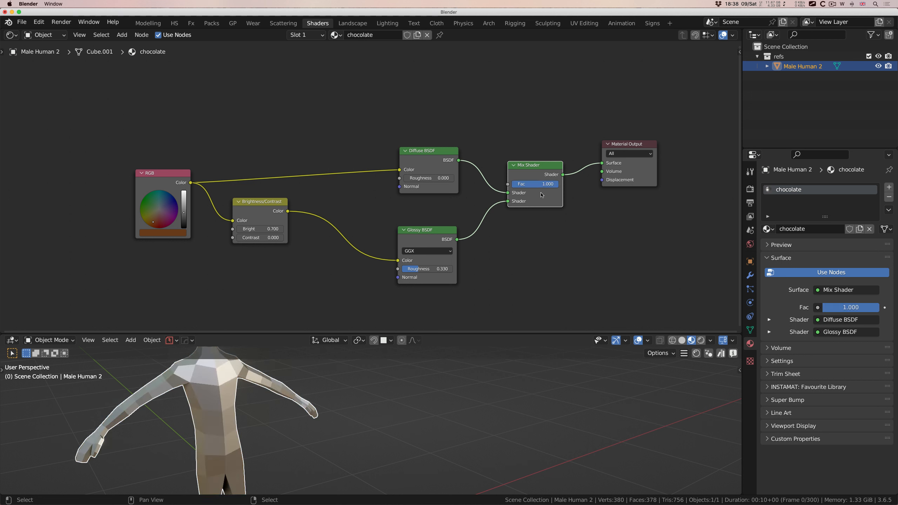
pyautogui.moveTo(548, 184); pyautogui.dragTo(516, 206)
# Step: Move the Diffuse BSDF down, add a Layer Weight node above it, and link its Facing output to the Mix Shader's Fac
pyautogui.moveTo(442, 159); pyautogui.dragTo(439, 175)
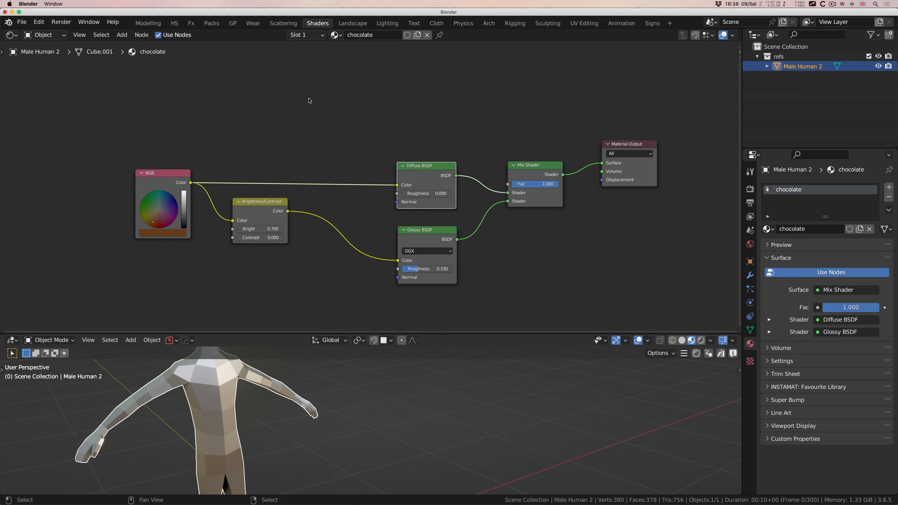
pyautogui.hotkey('shift', 'a')
pyautogui.moveTo(308, 112)
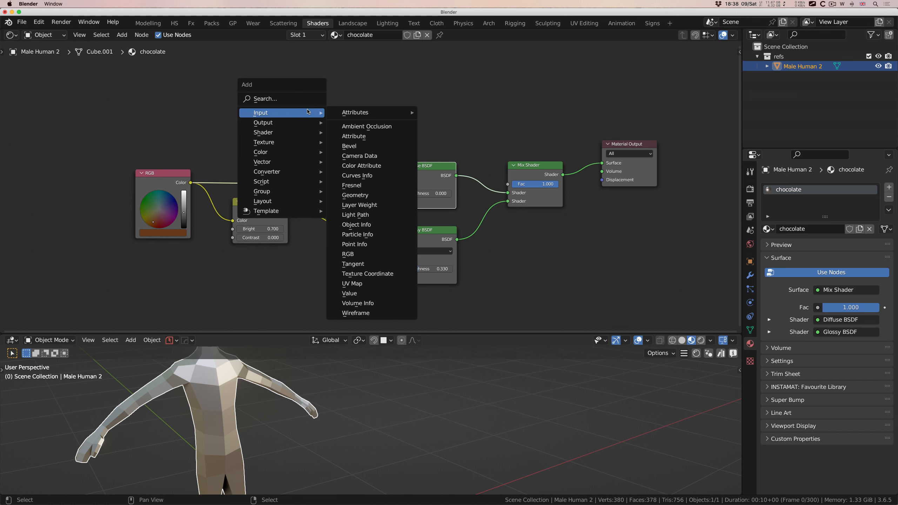
pyautogui.click(375, 206)
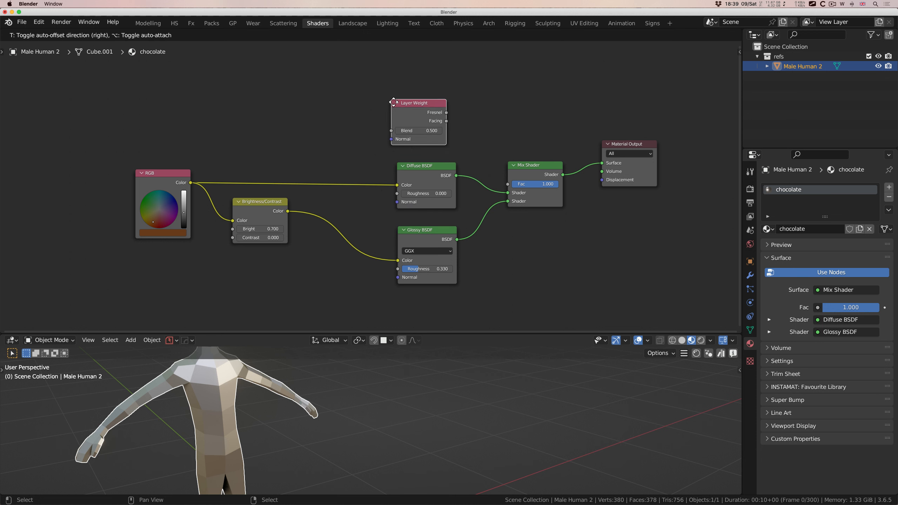
pyautogui.click(392, 91)
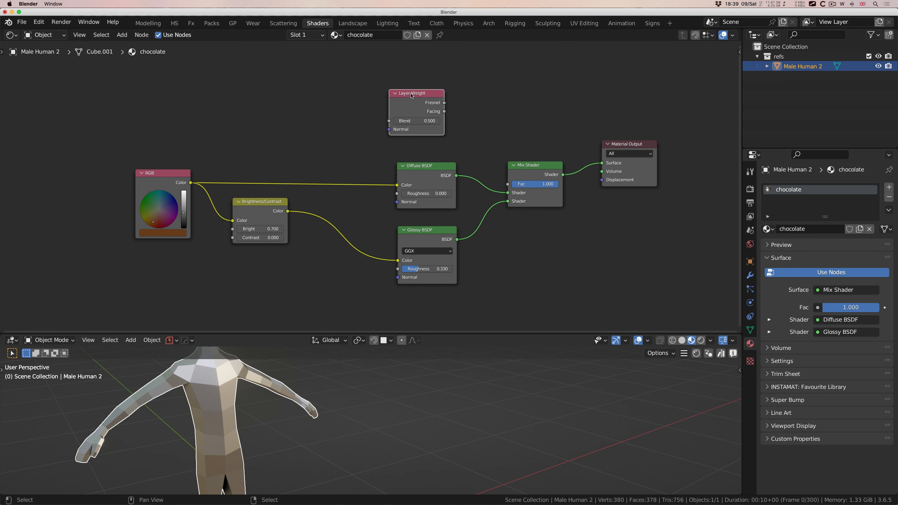
pyautogui.moveTo(411, 96); pyautogui.dragTo(415, 95)
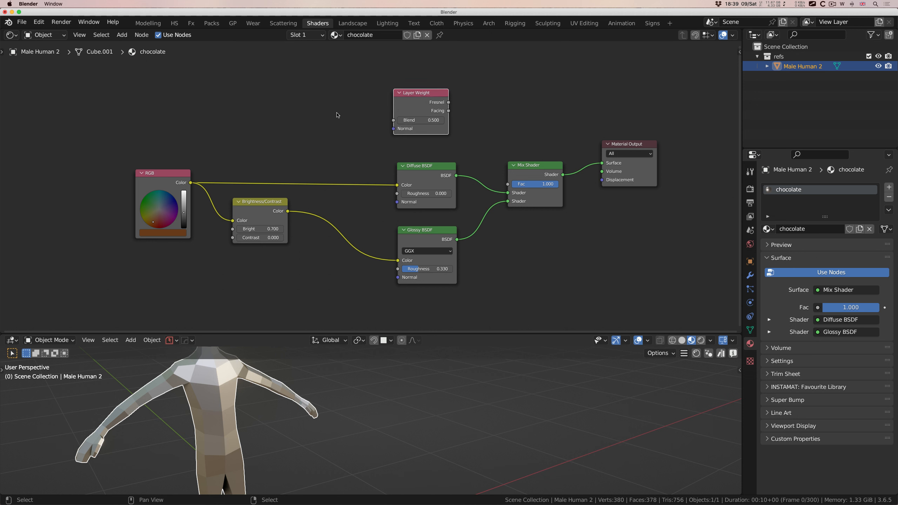
pyautogui.scroll(3, 337, 115)
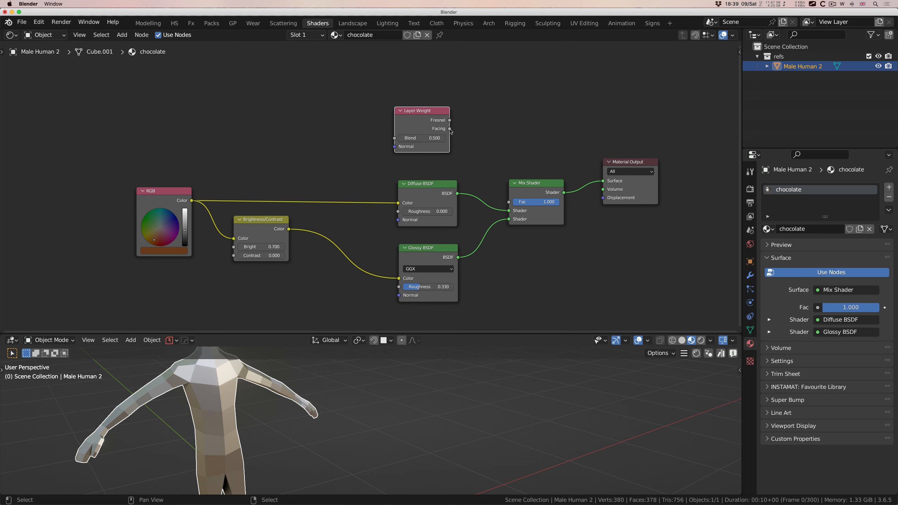
pyautogui.moveTo(450, 129); pyautogui.dragTo(509, 202)
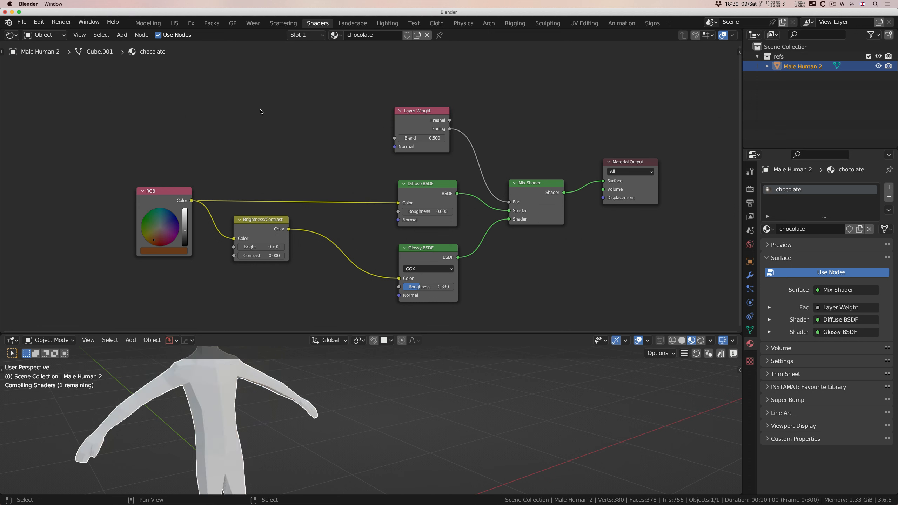
# Step: Add a Texture Coordinate node left of the Layer Weight node and link its Normal output to the Layer Weight's Normal input
pyautogui.hotkey('shift', 'a')
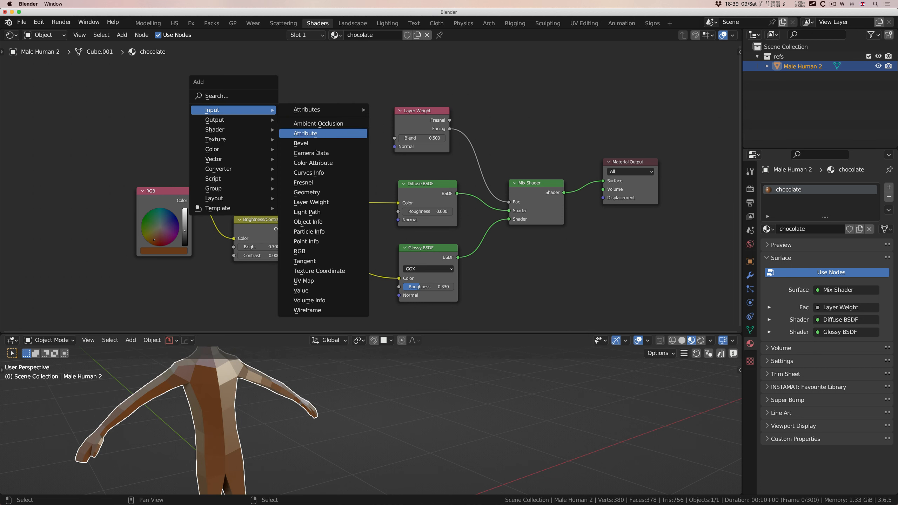
pyautogui.click(320, 271)
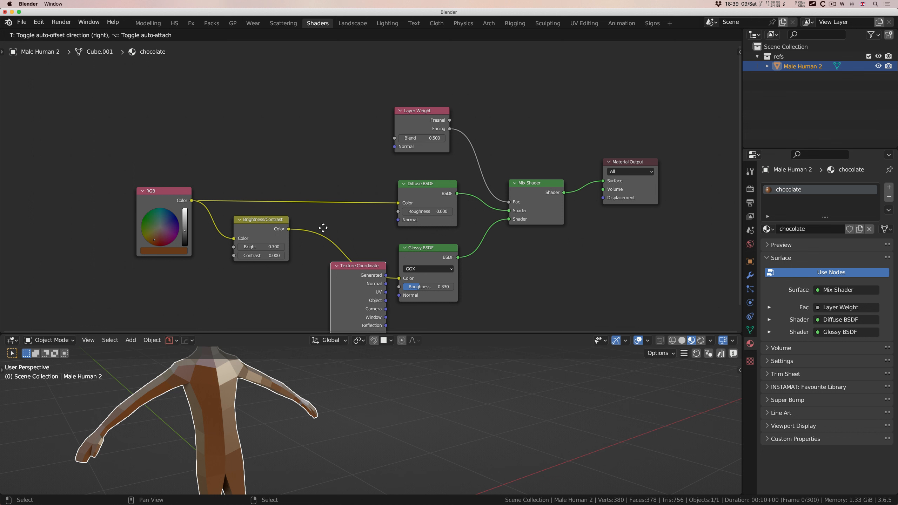
pyautogui.click(251, 91)
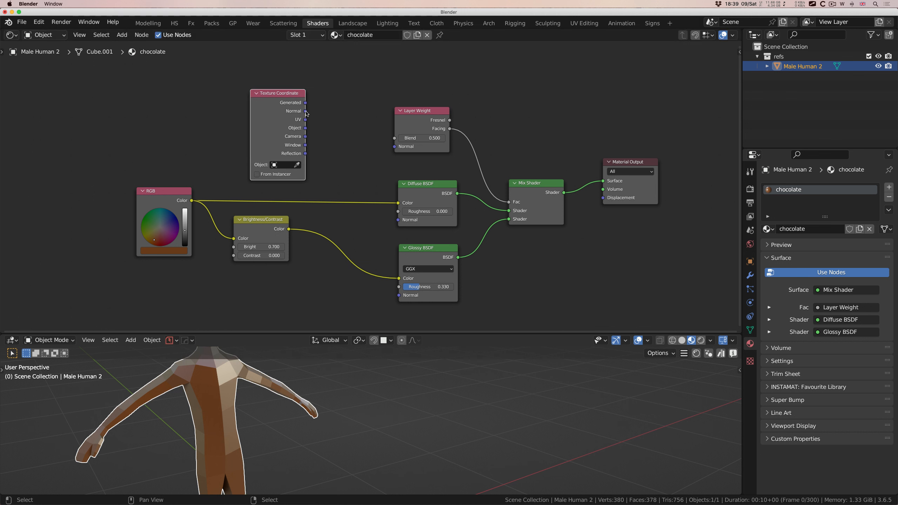
pyautogui.moveTo(306, 111); pyautogui.dragTo(395, 147)
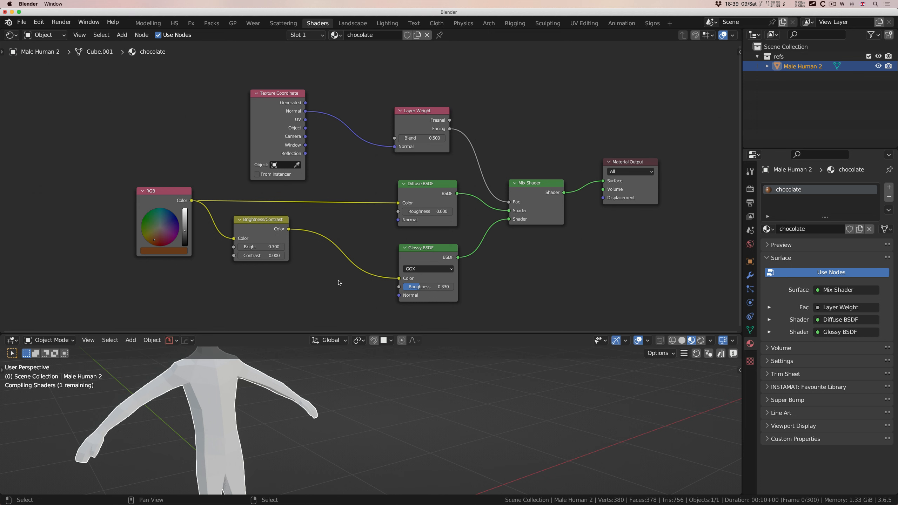
# Step: Try the Layer Weight's Fresnel output as the Mix Shader's Fac, compare the effect on the figure's torso, and relink Facing
pyautogui.hscroll(5, 237, 391)
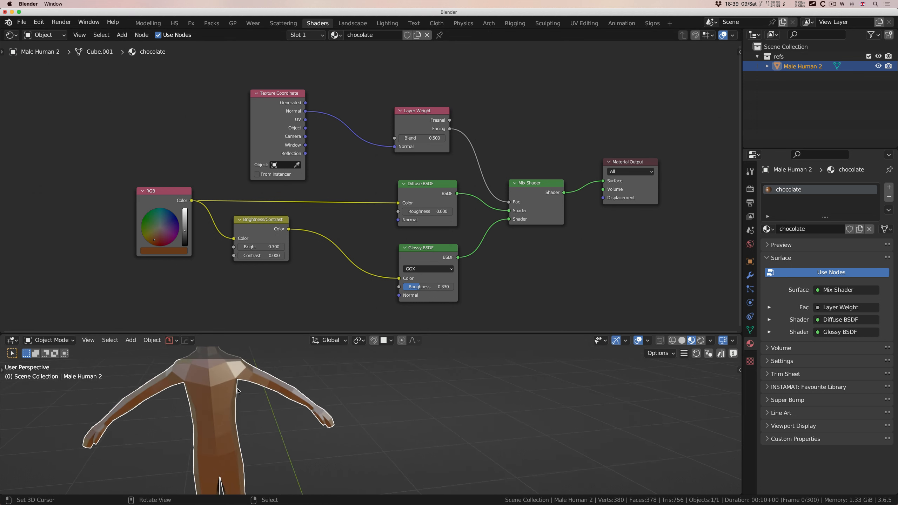
pyautogui.hscroll(-8, 238, 391)
pyautogui.hscroll(-6, 238, 392)
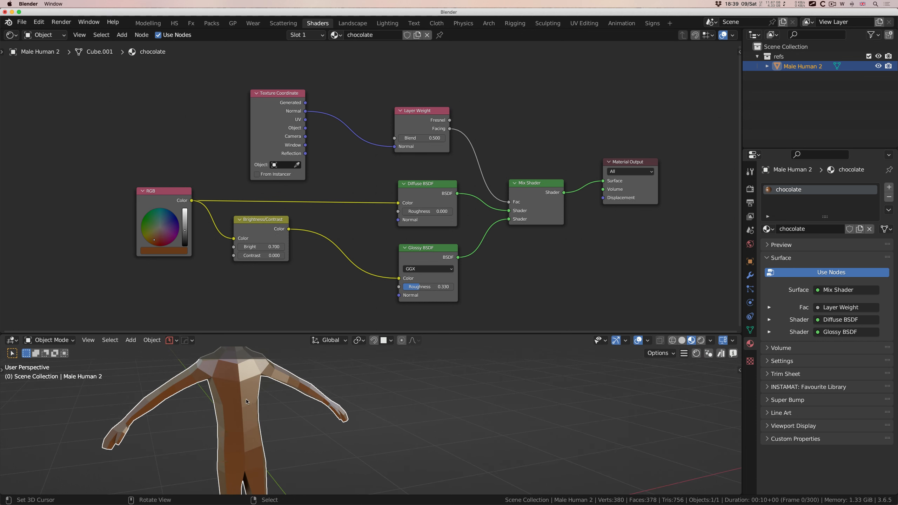
pyautogui.keyDown('ctrl'); pyautogui.scroll(5, 236, 391); pyautogui.keyUp('ctrl')
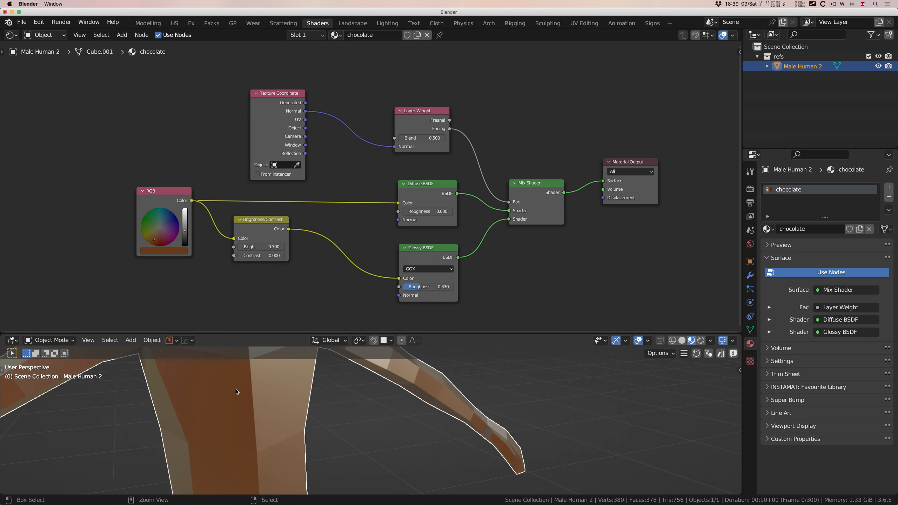
pyautogui.hscroll(2, 409, 176)
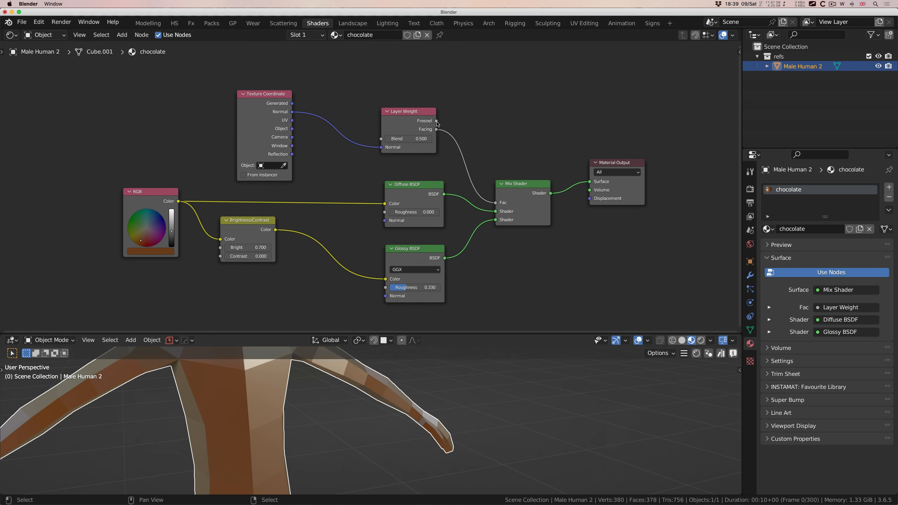
pyautogui.moveTo(436, 121); pyautogui.dragTo(494, 202)
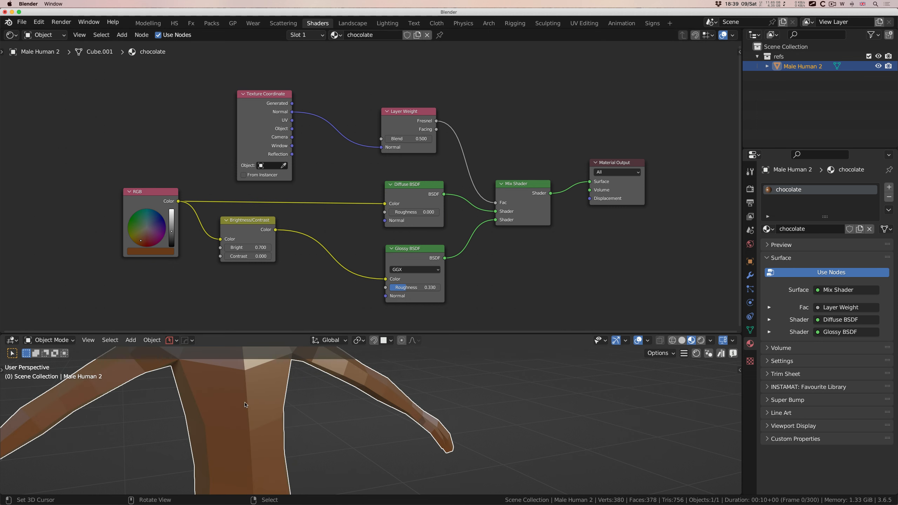
pyautogui.hscroll(5, 251, 403)
pyautogui.hscroll(-5, 251, 403)
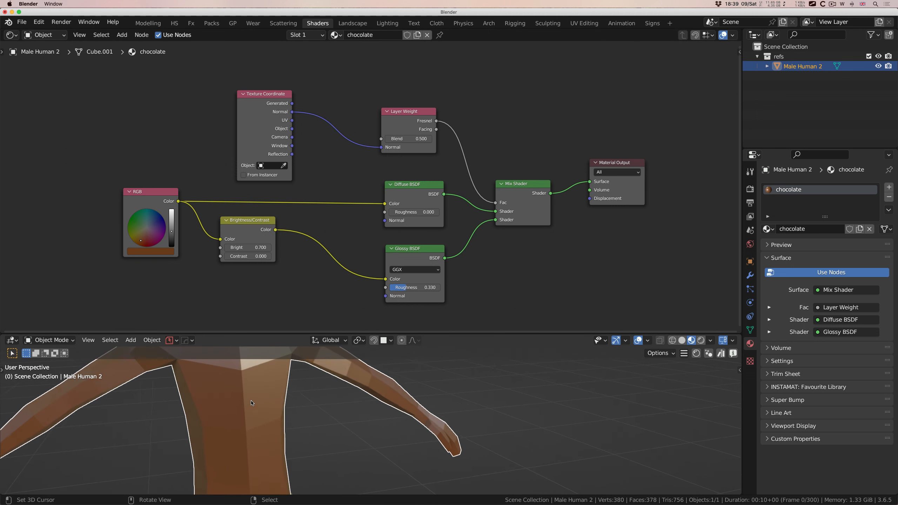
pyautogui.keyDown('ctrl'); pyautogui.scroll(-5, 251, 403); pyautogui.keyUp('ctrl')
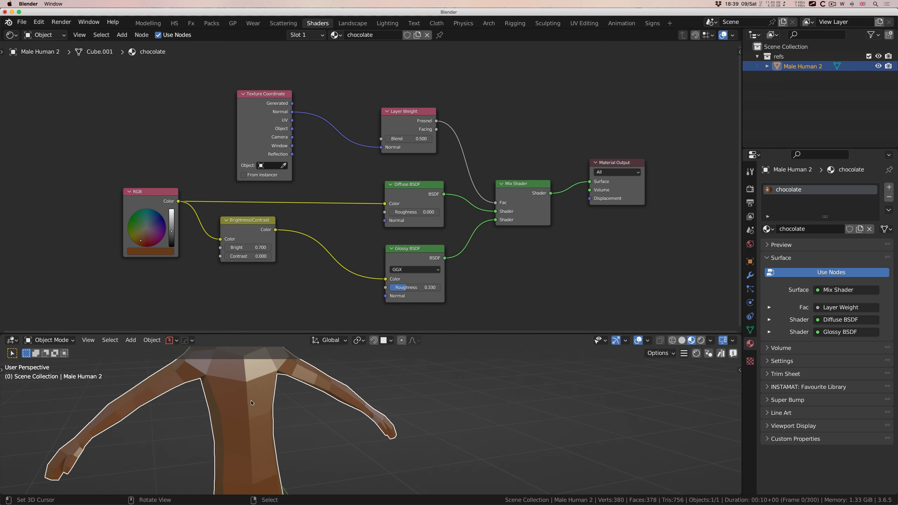
pyautogui.moveTo(436, 129); pyautogui.dragTo(495, 203)
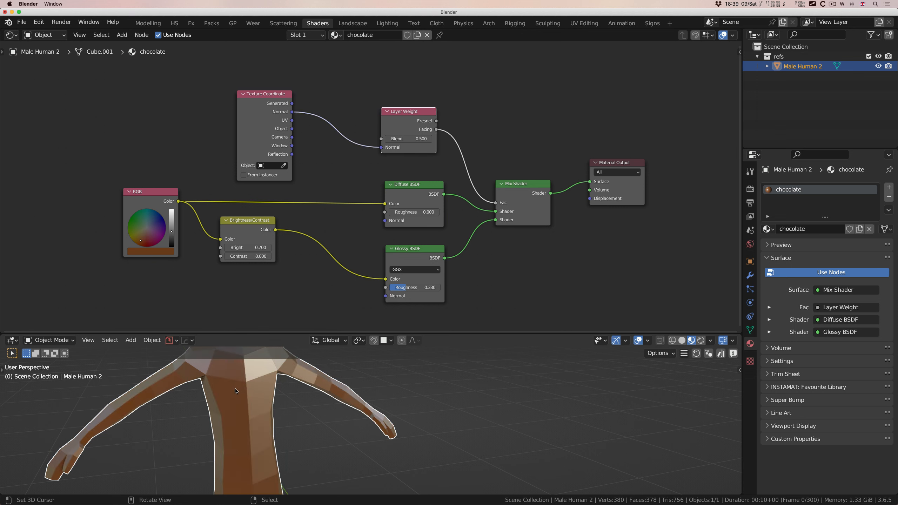
# Step: Nudge the Diffuse BSDF and Glossy BSDF nodes slightly left to line up beneath the Layer Weight node
pyautogui.scroll(3, 247, 388)
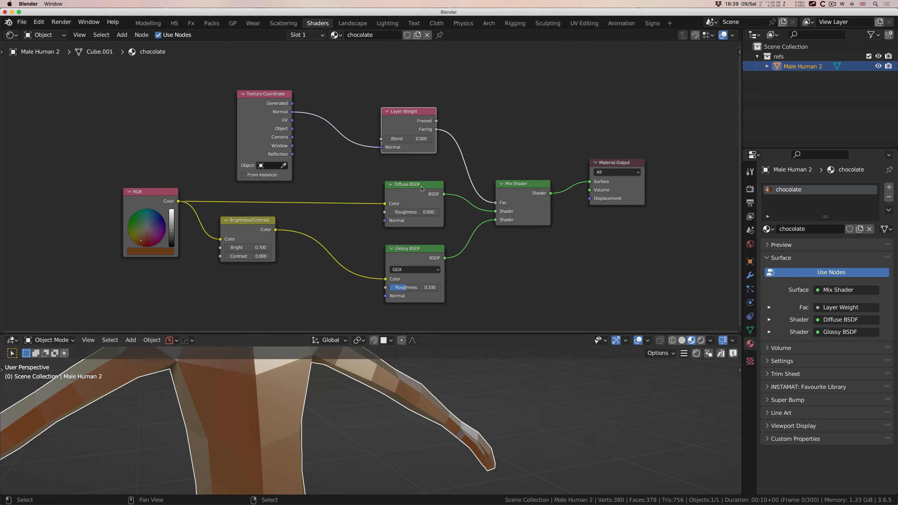
pyautogui.moveTo(413, 191); pyautogui.dragTo(410, 192)
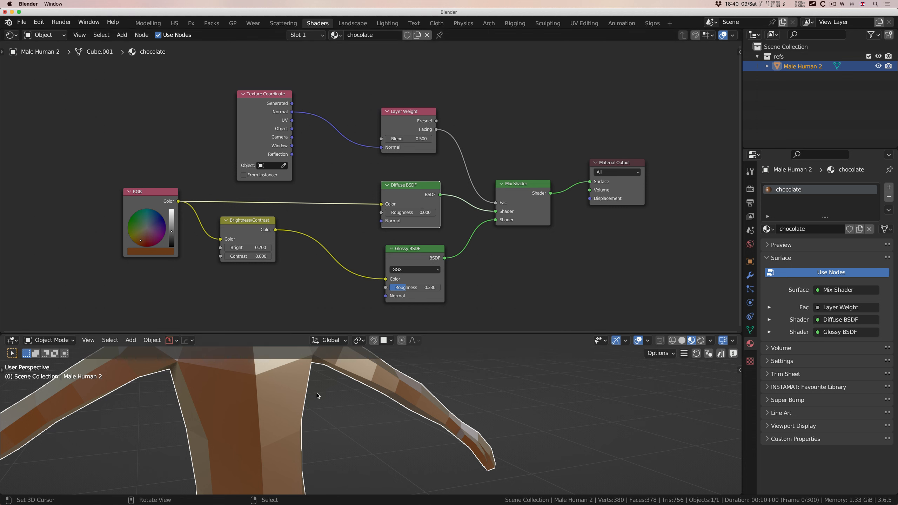
pyautogui.moveTo(405, 249); pyautogui.dragTo(403, 248)
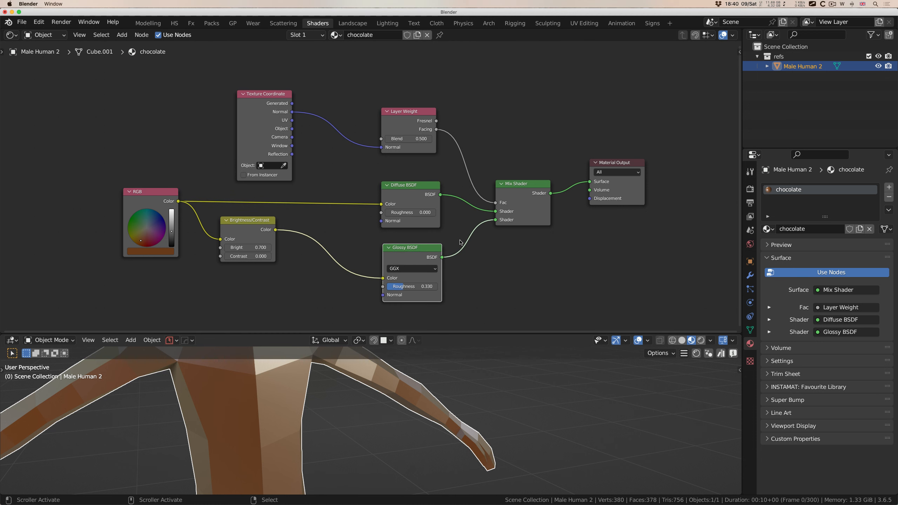
# Step: Cut the Glossy BSDF's link to the Mix Shader to compare the figure without gloss, and reconnect it to the second Shader input
pyautogui.keyDown('ctrl'); pyautogui.moveTo(460, 241); pyautogui.dragTo(471, 255, button='right'); pyautogui.keyUp('ctrl')
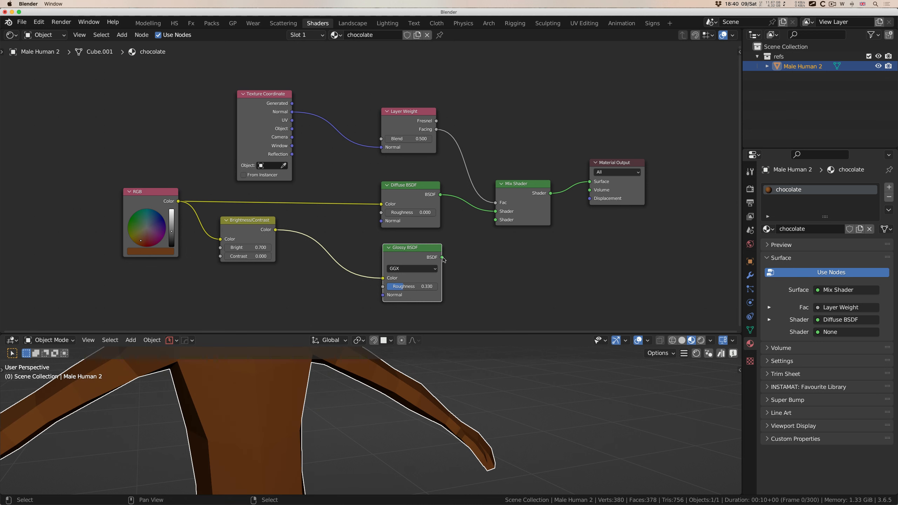
pyautogui.moveTo(442, 257); pyautogui.dragTo(495, 220)
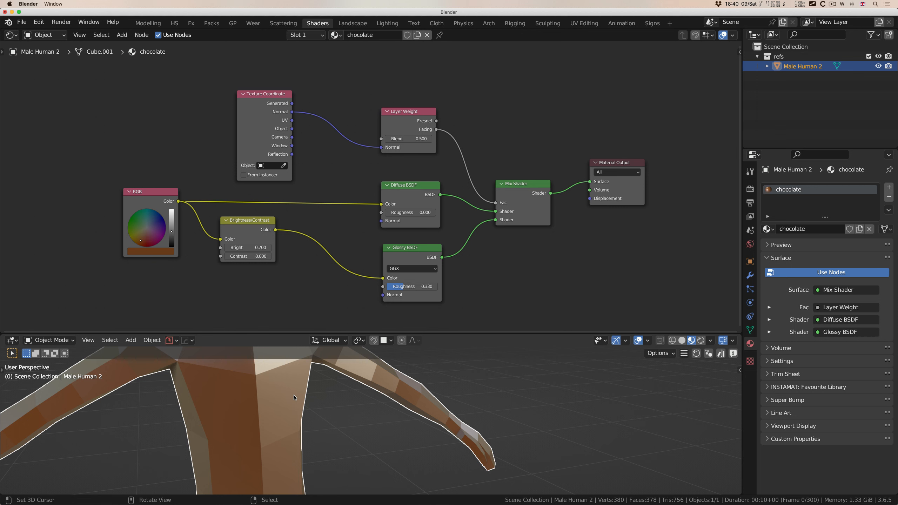
pyautogui.keyDown('ctrl'); pyautogui.scroll(-10, 341, 400); pyautogui.keyUp('ctrl')
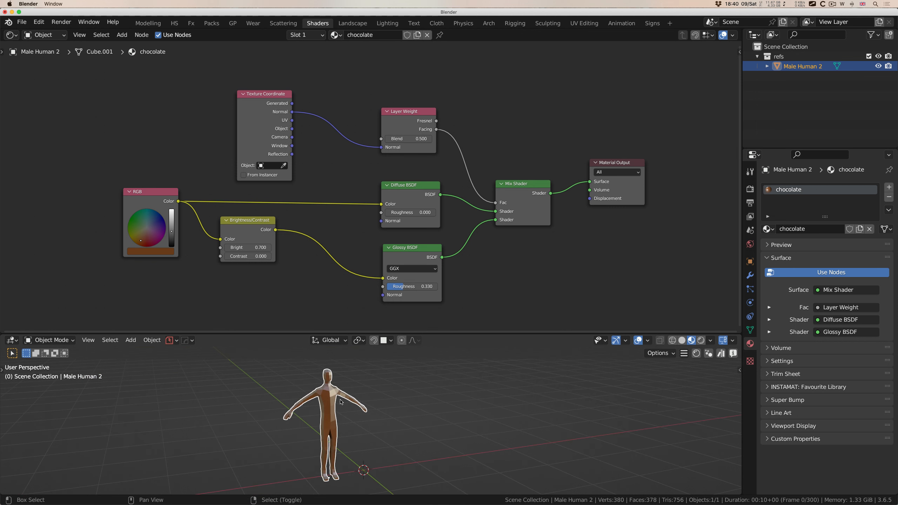
# Step: Add a Custom Brilliant diamond mesh, place it beside the human figure, and scale it down to a small gem
pyautogui.keyDown('shift'); pyautogui.hscroll(3, 341, 399); pyautogui.keyUp('shift')
pyautogui.hotkey('shift', 'a')
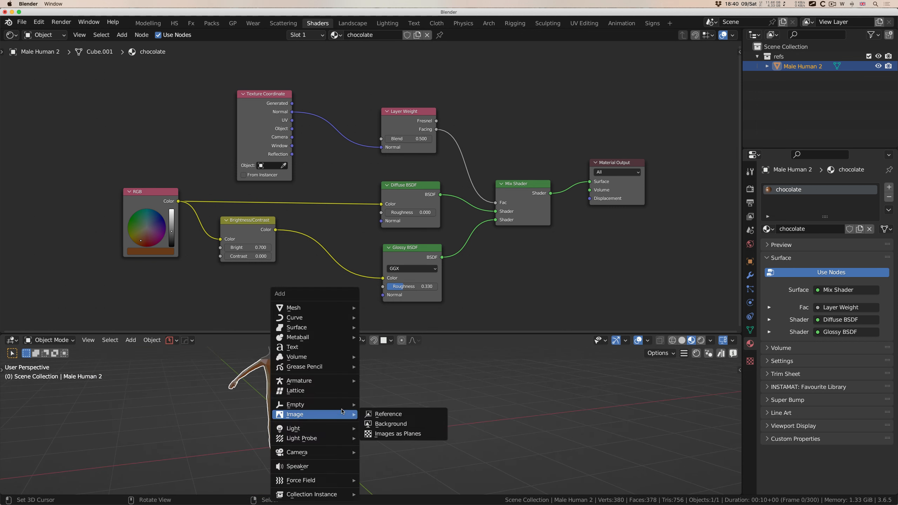
pyautogui.moveTo(320, 311)
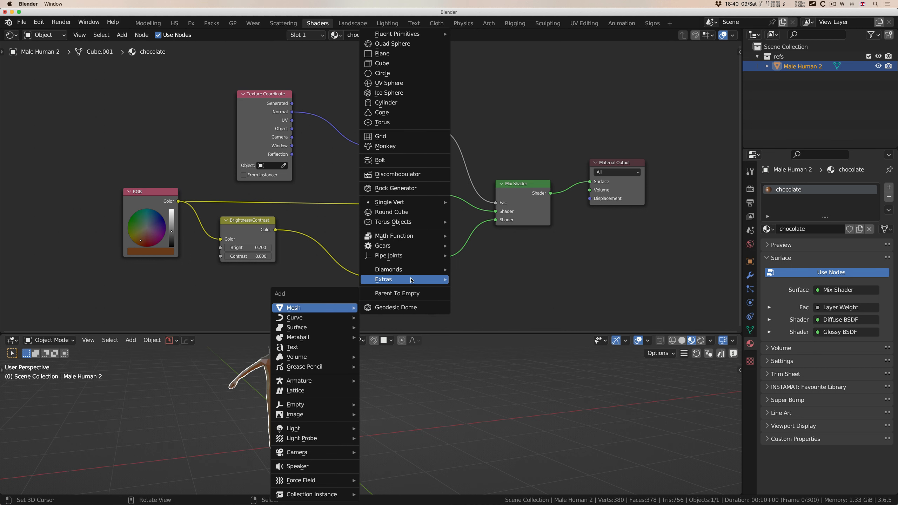
pyautogui.moveTo(412, 276)
pyautogui.click(476, 273)
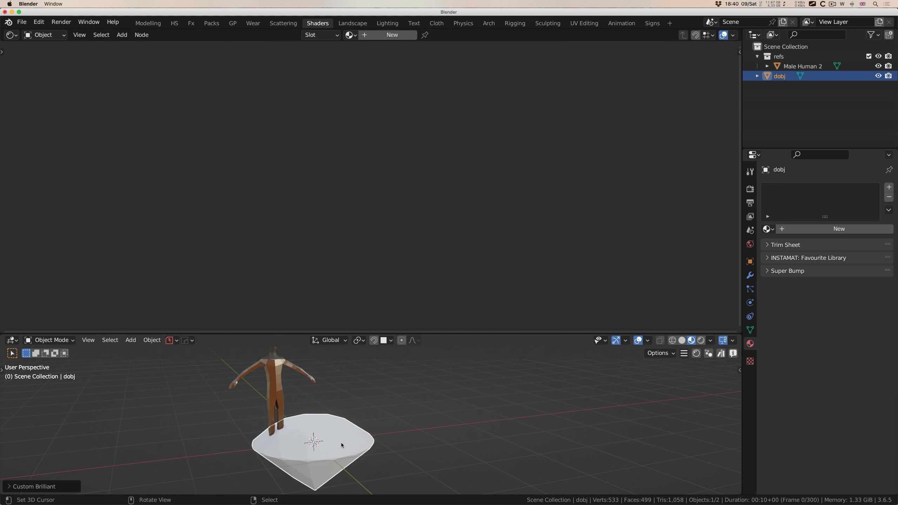
pyautogui.press('g')
pyautogui.click(373, 409)
pyautogui.press('s')
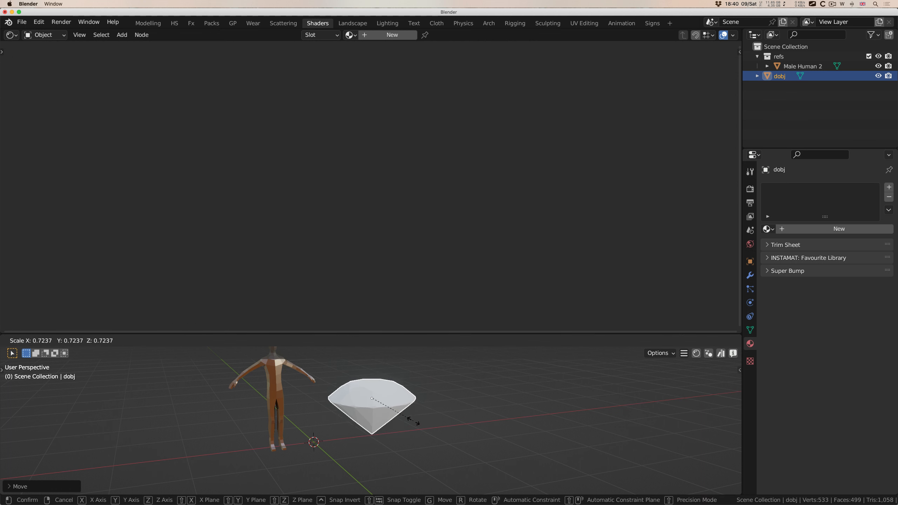
pyautogui.click(383, 416)
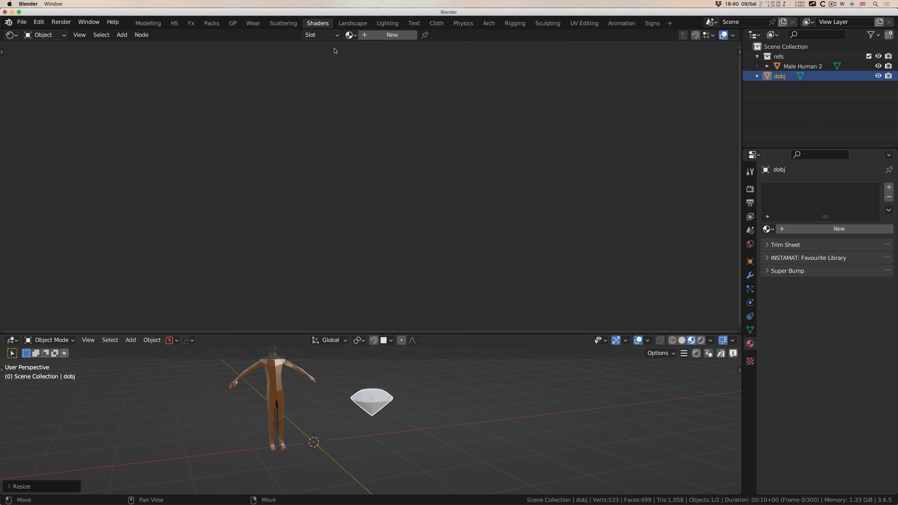
# Step: Assign the existing chocolate material to the diamond
pyautogui.click(348, 36)
pyautogui.click(354, 51)
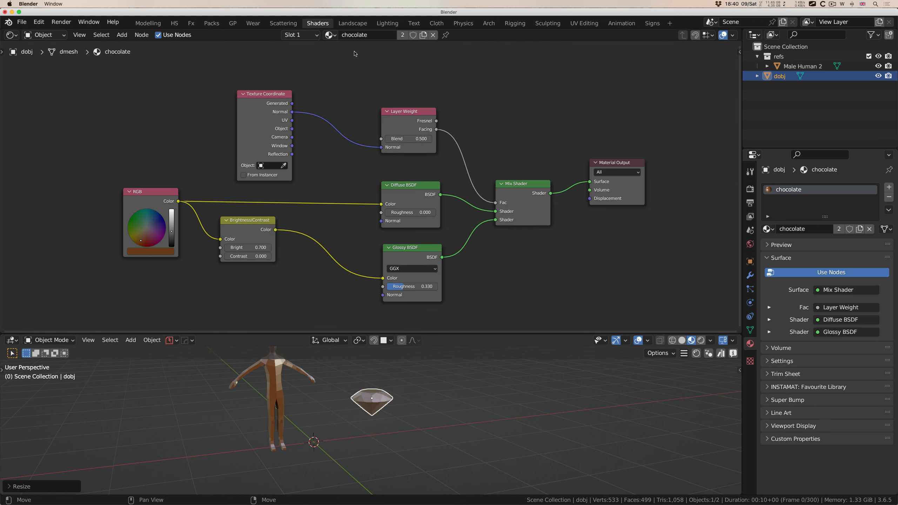
# Step: Examine how the chocolate material's gloss varies across the diamond's facets from several close angles, and return to an overview with the figure
pyautogui.scroll(4, 407, 421)
pyautogui.scroll(3, 408, 419)
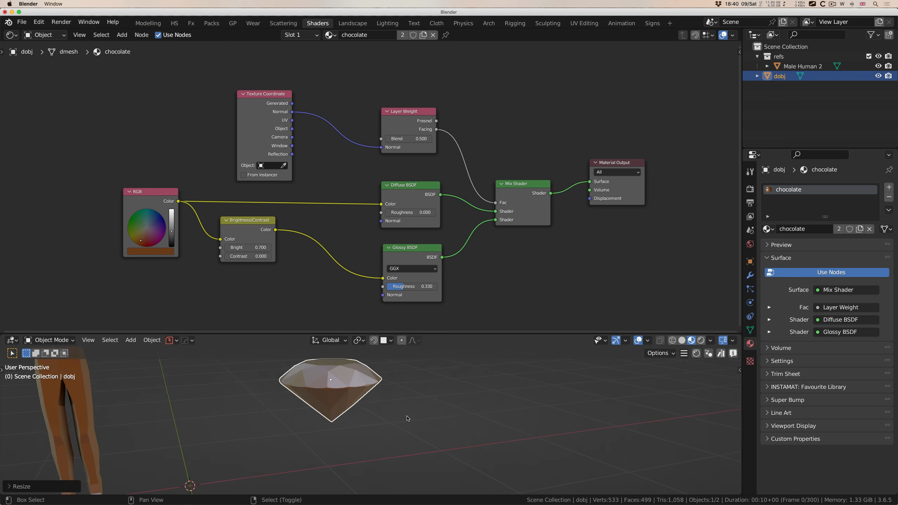
pyautogui.scroll(3, 408, 418)
pyautogui.keyDown('shift'); pyautogui.scroll(1, 408, 419); pyautogui.keyUp('shift')
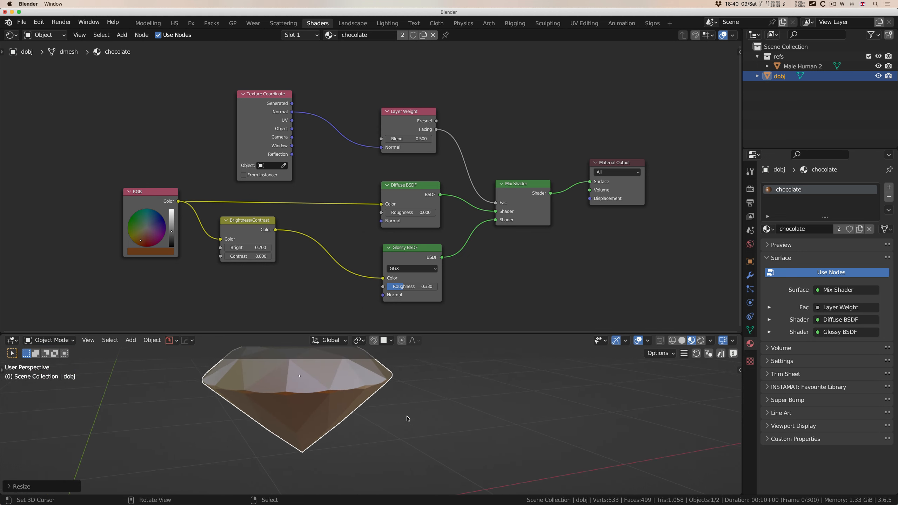
pyautogui.scroll(8, 408, 419)
pyautogui.hscroll(-6, 408, 418)
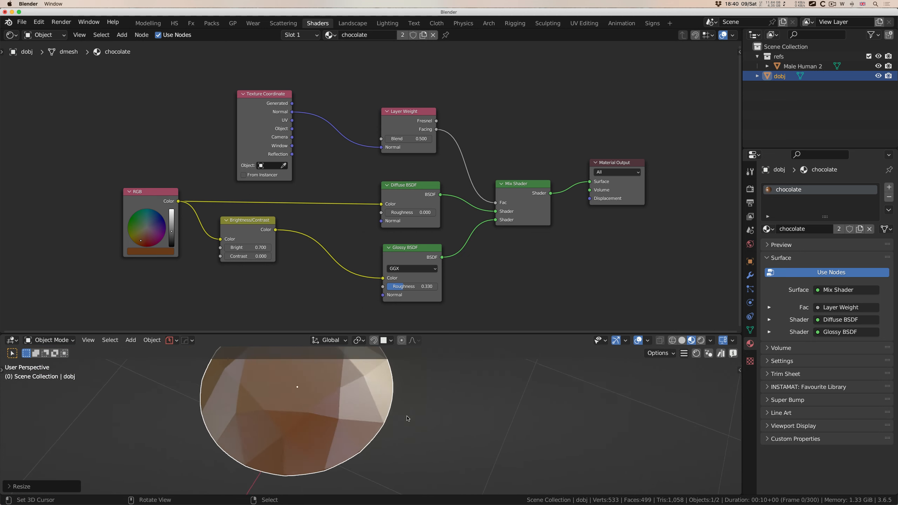
pyautogui.hscroll(-2, 408, 419)
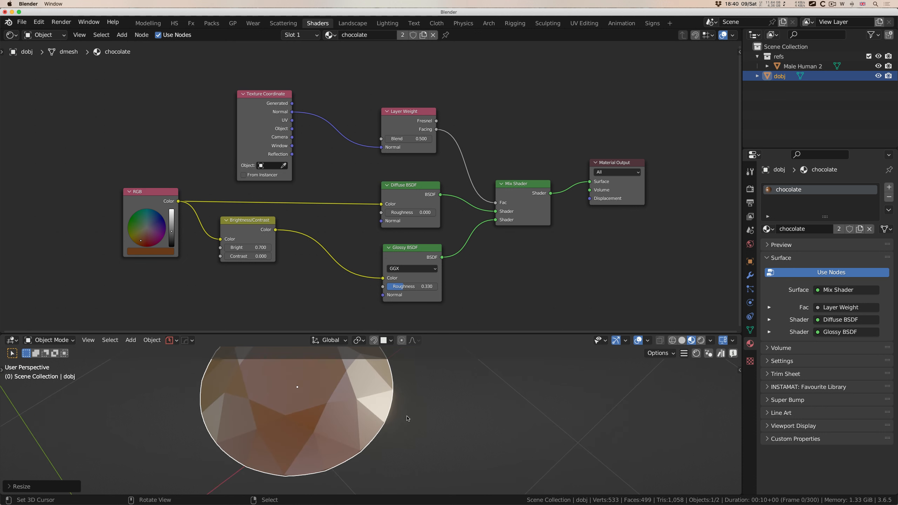
pyautogui.hscroll(-3, 333, 412)
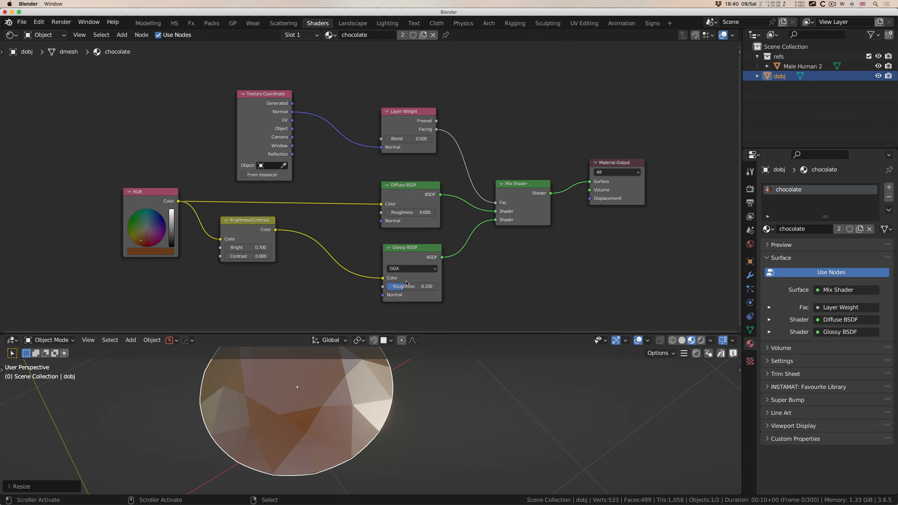
pyautogui.moveTo(317, 423); pyautogui.dragTo(316, 405, button='middle')
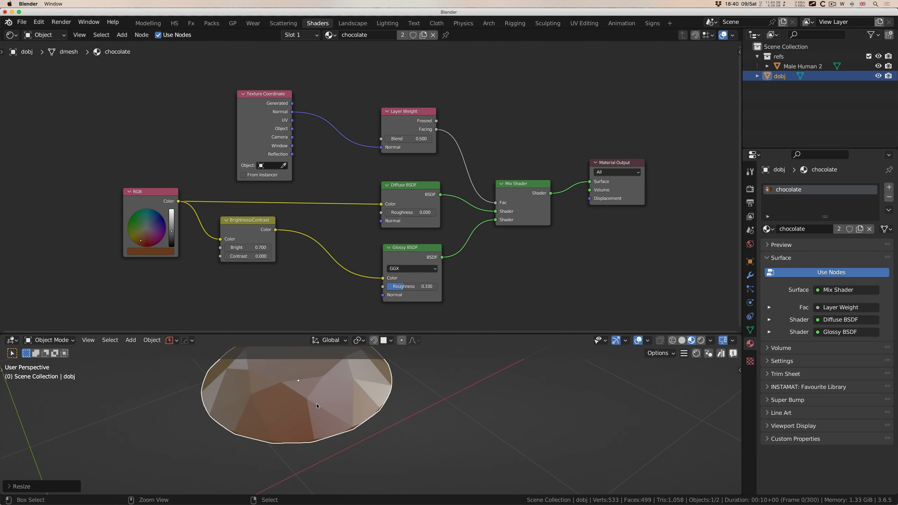
pyautogui.keyDown('ctrl'); pyautogui.scroll(-7, 317, 407); pyautogui.keyUp('ctrl')
pyautogui.scroll(-5, 317, 406)
pyautogui.keyDown('shift'); pyautogui.hscroll(-5, 317, 406); pyautogui.keyUp('shift')
pyautogui.scroll(2, 317, 406)
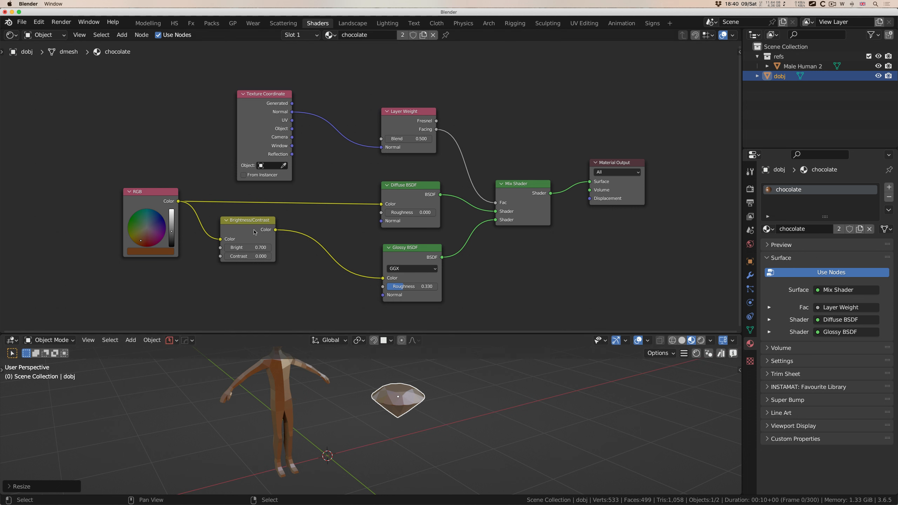
# Step: Nudge the Brightness/Contrast node slightly right and the Glossy BSDF node slightly left and up
pyautogui.moveTo(252, 227); pyautogui.dragTo(260, 226)
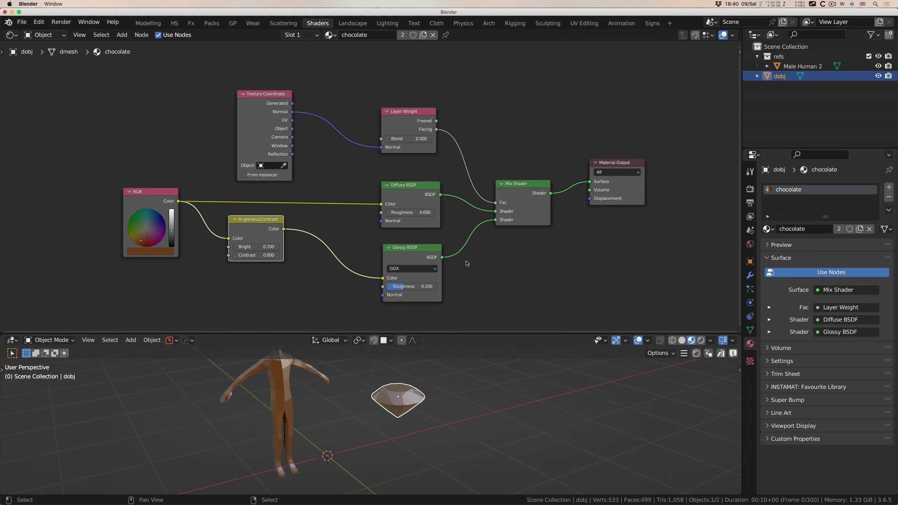
pyautogui.scroll(-1, 470, 263)
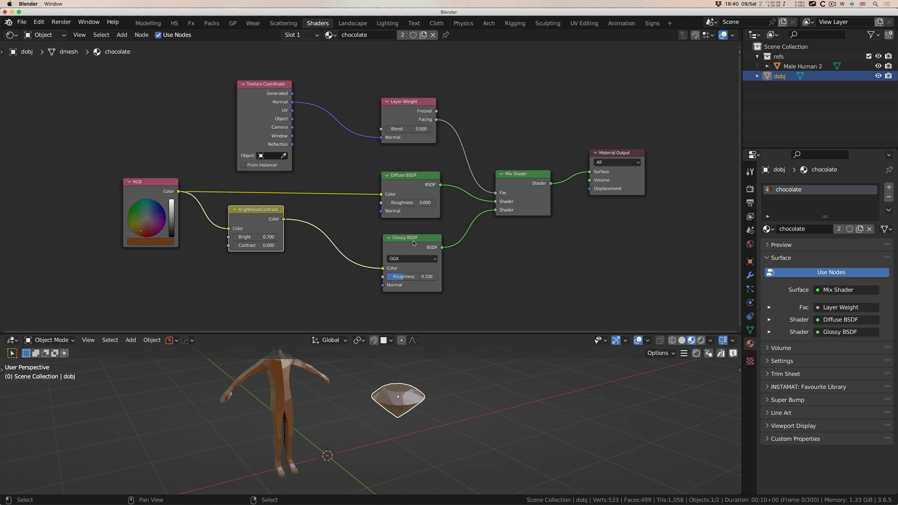
pyautogui.moveTo(413, 243); pyautogui.dragTo(402, 239)
# Step: Add an Ico Sphere with 4 subdivisions at the scene origin
pyautogui.scroll(2, 283, 405)
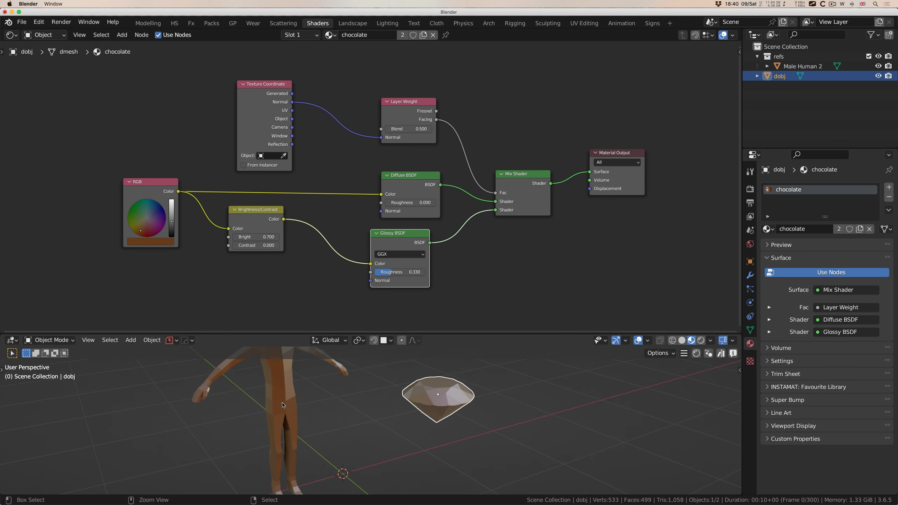
pyautogui.scroll(-2, 288, 407)
pyautogui.keyDown('shift'); pyautogui.hscroll(5, 311, 407); pyautogui.keyUp('shift')
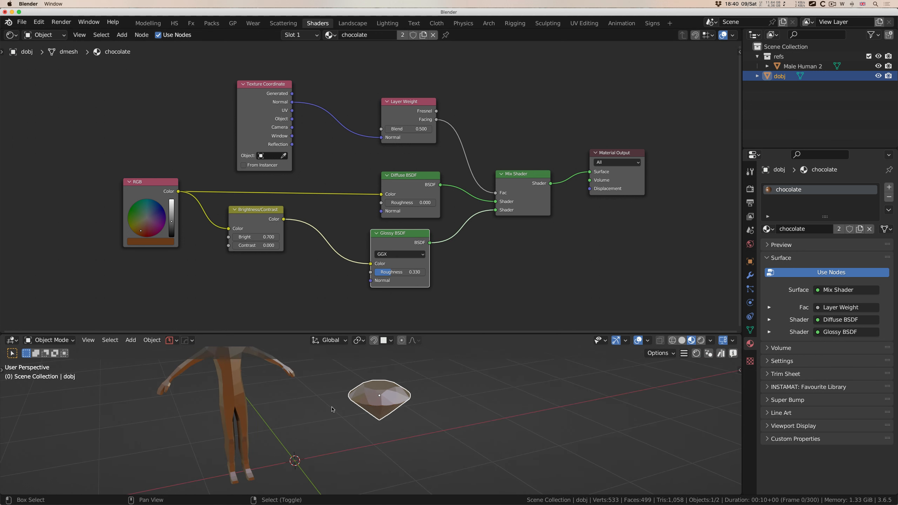
pyautogui.hotkey('shift', 'a')
pyautogui.moveTo(304, 308)
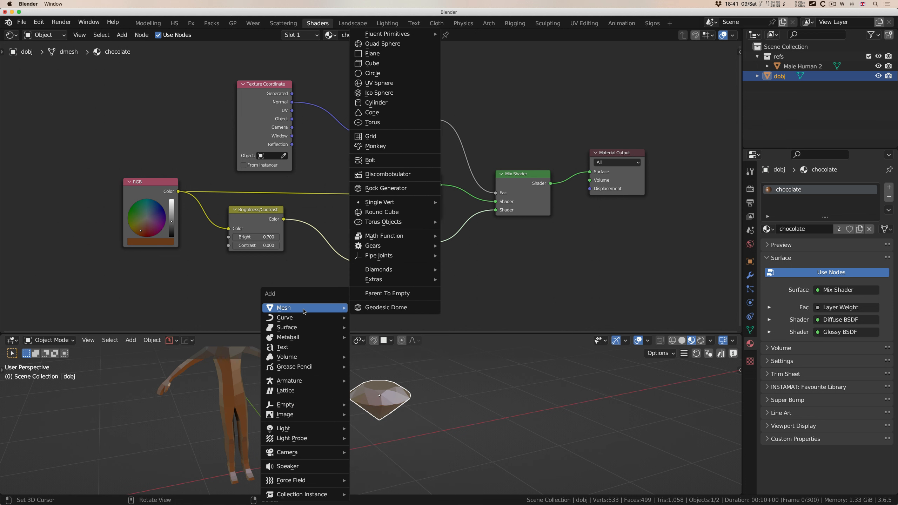
pyautogui.click(402, 95)
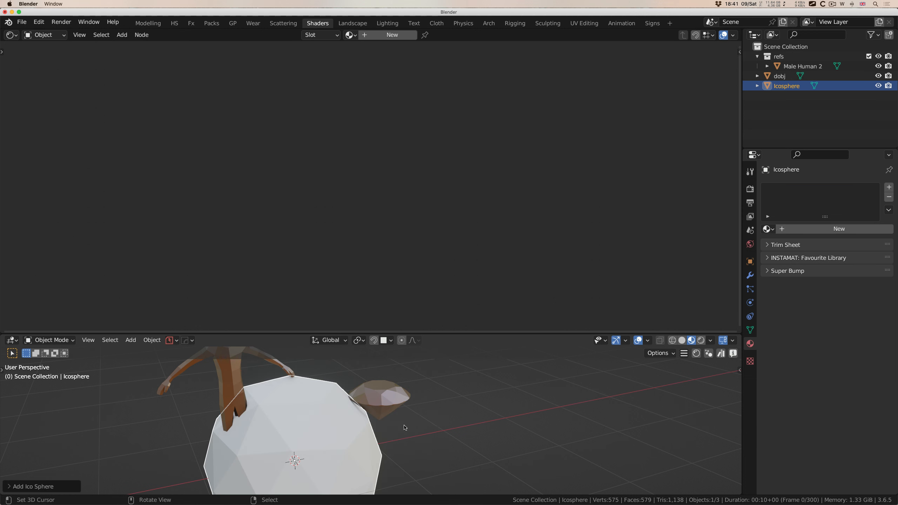
pyautogui.click(13, 488)
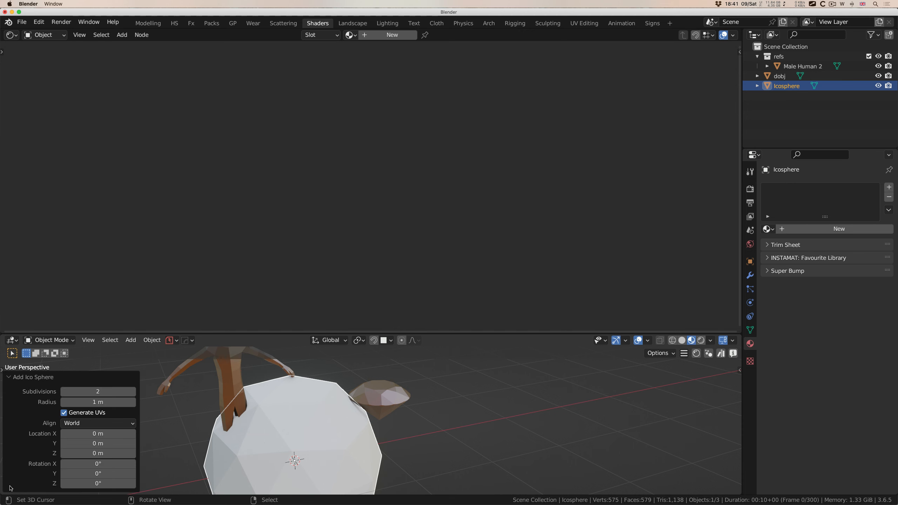
pyautogui.moveTo(126, 392); pyautogui.dragTo(155, 393)
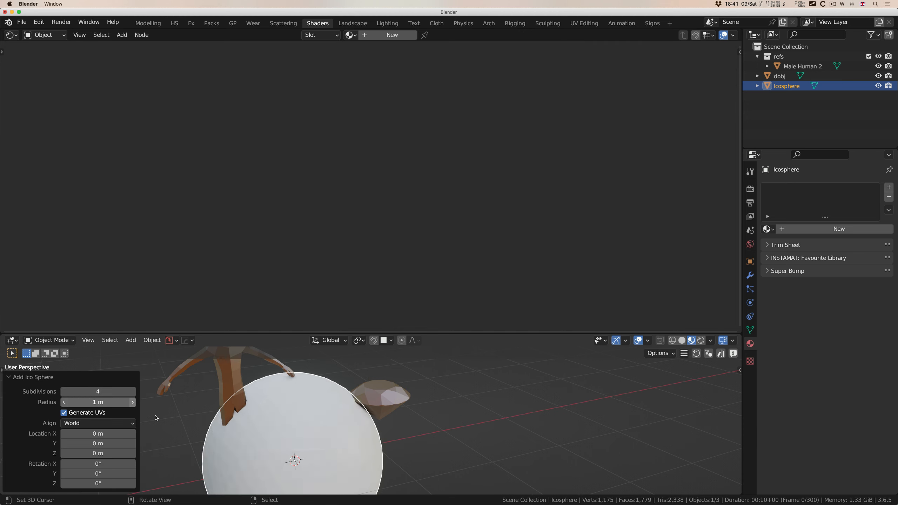
# Step: Apply Shade Smooth to the ico sphere
pyautogui.rightClick(281, 435)
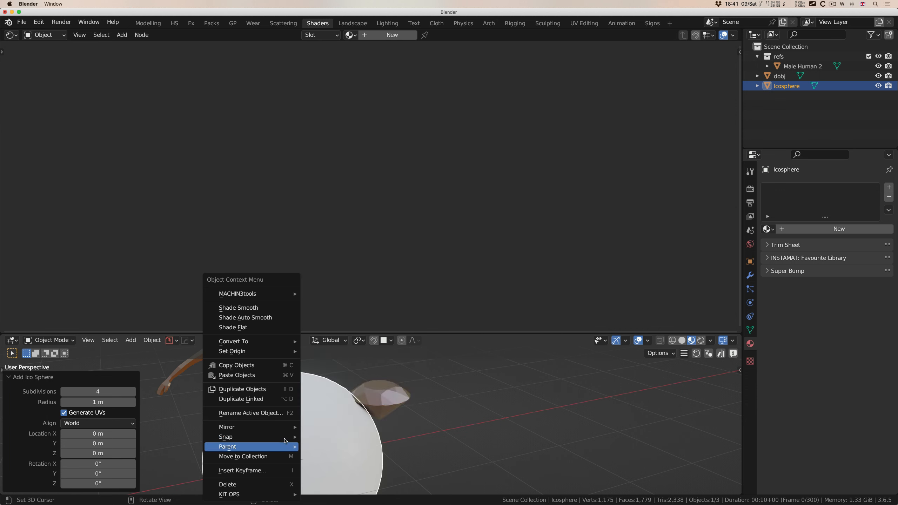
pyautogui.moveTo(271, 339)
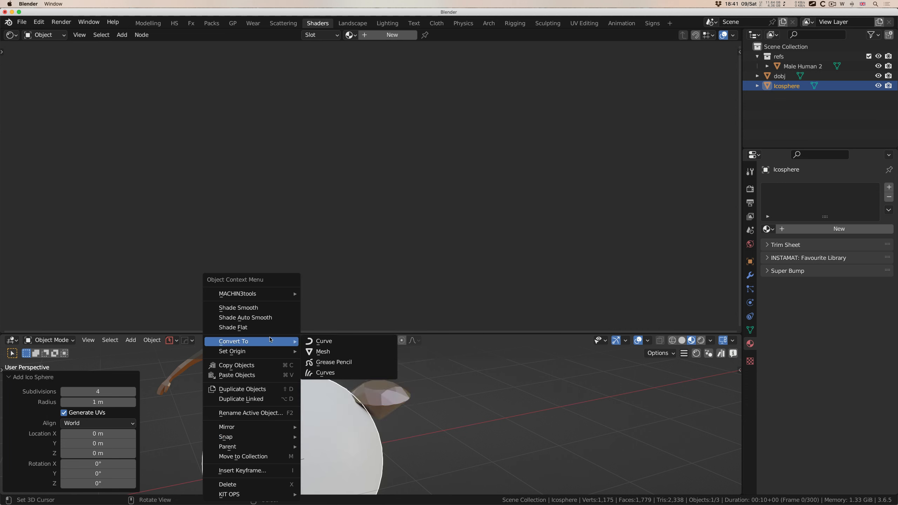
pyautogui.click(267, 308)
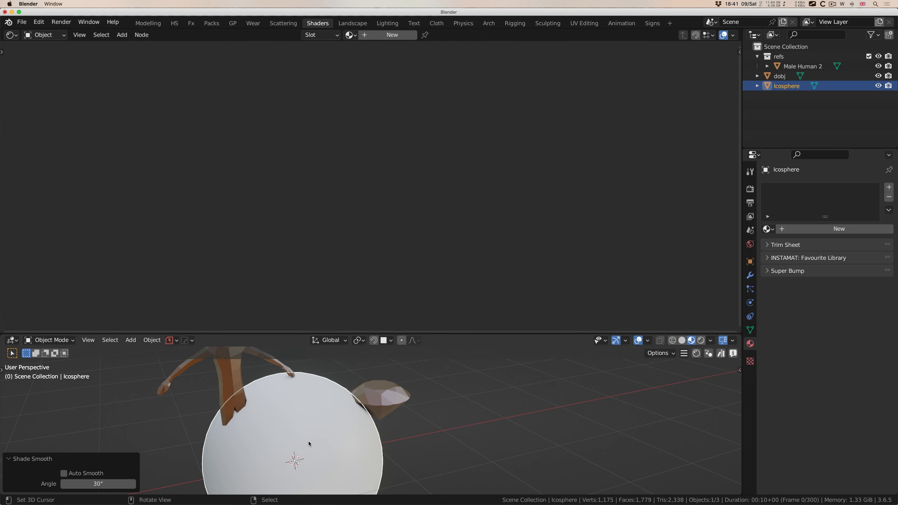
# Step: Move the ico sphere about 3 m along the X axis and scale it to about 0.361
pyautogui.press('g')
pyautogui.press('x')
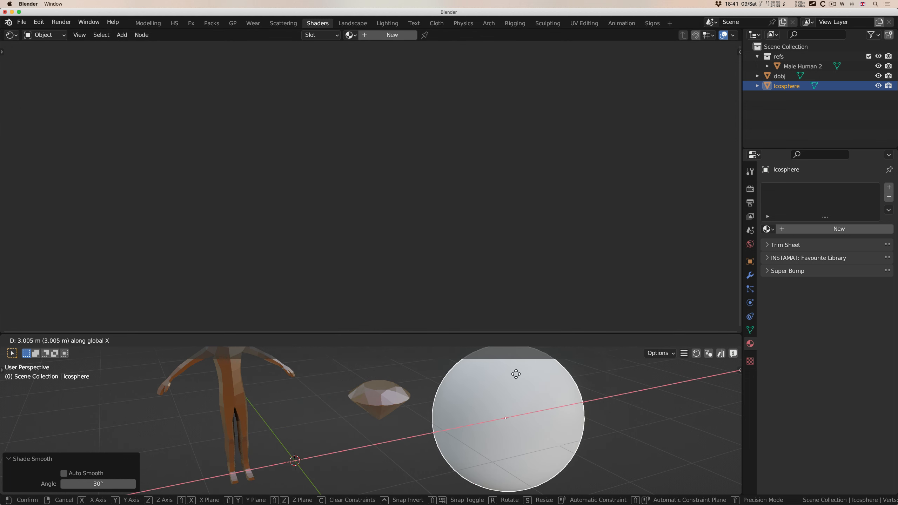
pyautogui.click(515, 374)
pyautogui.press('s')
pyautogui.click(514, 399)
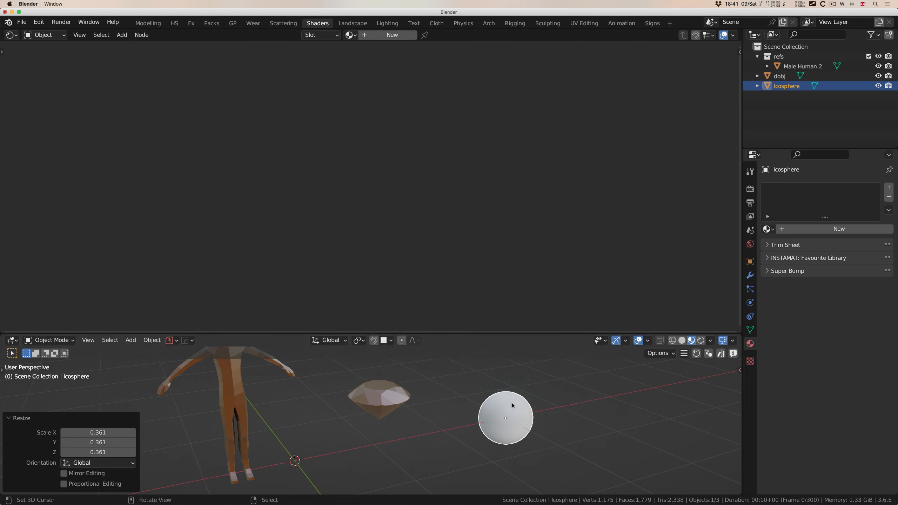
# Step: Reposition the ico sphere between the figure and the diamond, adjusting its depth along Y and raising it above the floor
pyautogui.press('g')
pyautogui.click(304, 405)
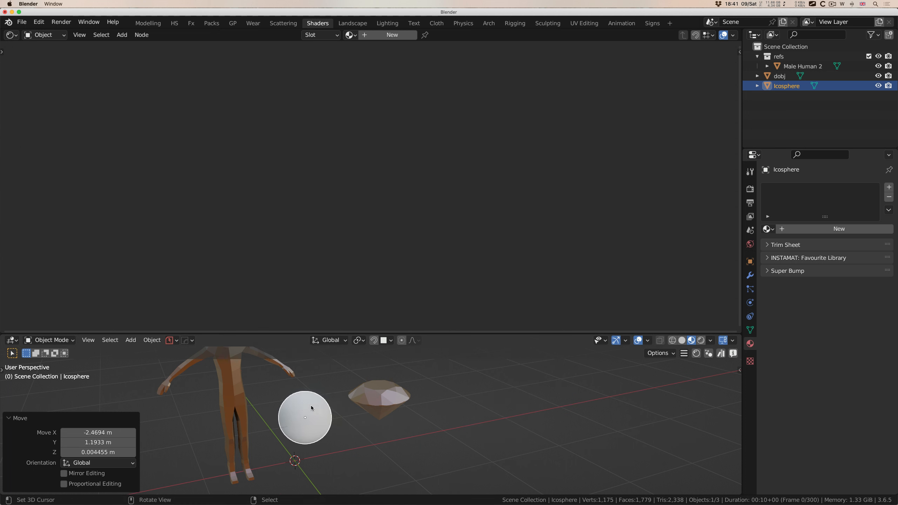
pyautogui.moveTo(305, 405); pyautogui.dragTo(311, 406, button='middle')
pyautogui.press('g')
pyautogui.press('y')
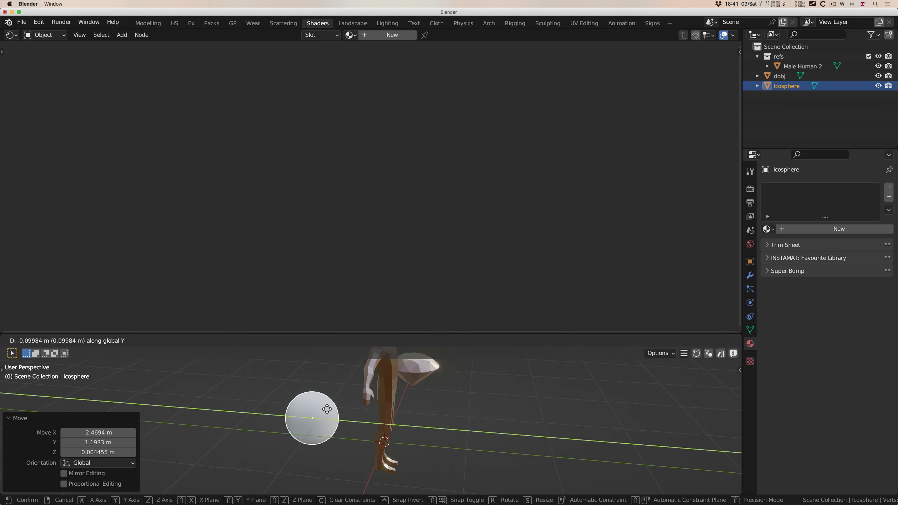
pyautogui.click(407, 410)
pyautogui.moveTo(407, 409); pyautogui.dragTo(406, 409, button='middle')
pyautogui.press('g')
pyautogui.click(371, 366)
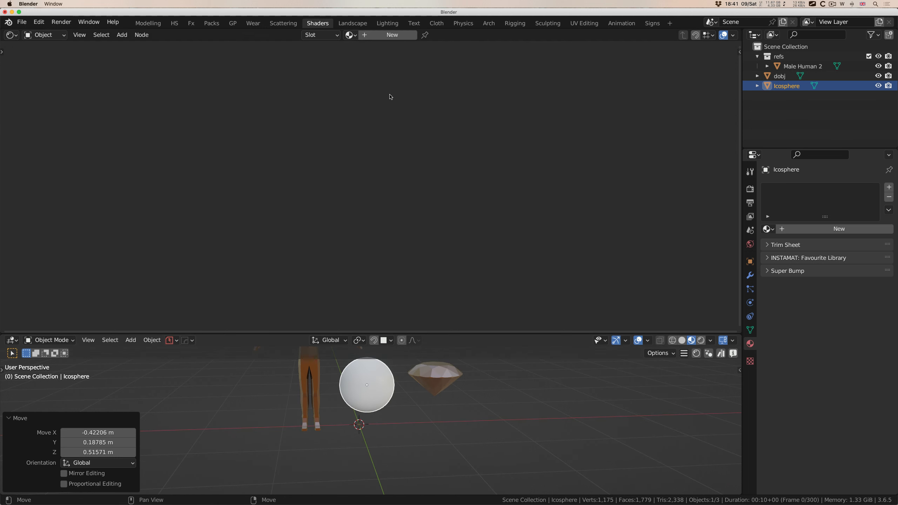
# Step: Assign the existing chocolate material to the ico sphere
pyautogui.click(350, 34)
pyautogui.click(359, 50)
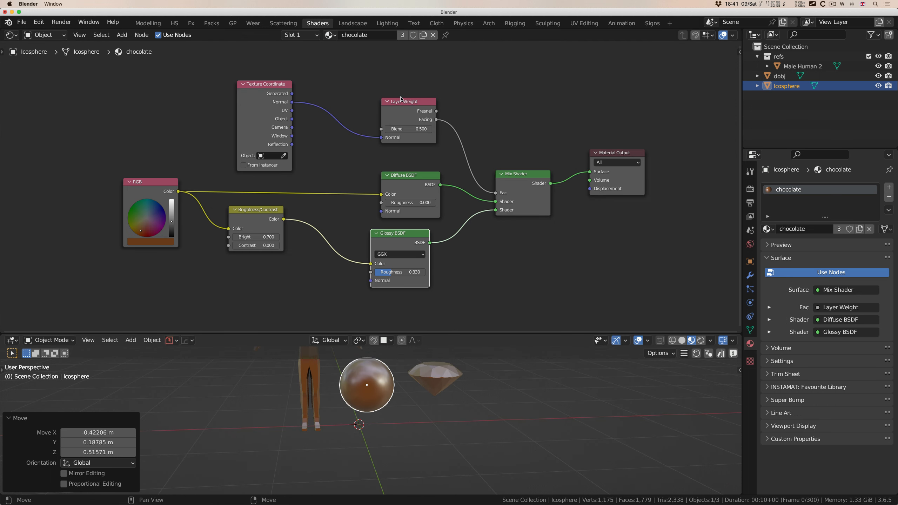
# Step: Examine the chocolate material's reflections on the smooth sphere from several close angles, comparing them with the faceted diamond
pyautogui.scroll(5, 379, 387)
pyautogui.keyDown('shift'); pyautogui.scroll(3, 378, 388); pyautogui.keyUp('shift')
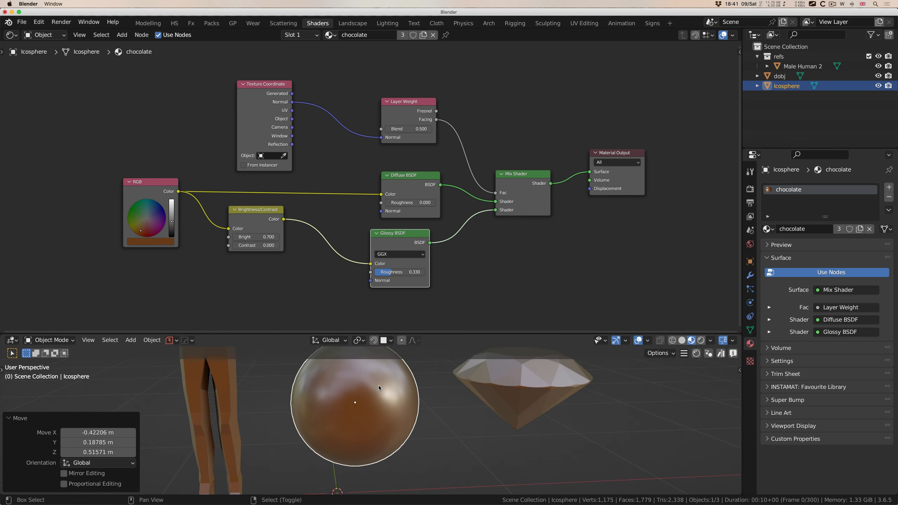
pyautogui.scroll(5, 379, 388)
pyautogui.scroll(3, 380, 400)
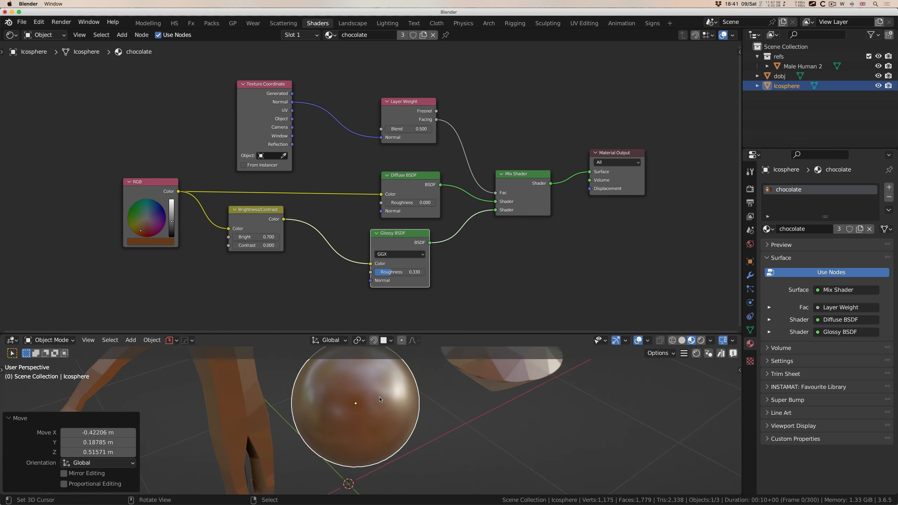
pyautogui.scroll(-3, 380, 400)
pyautogui.scroll(5, 379, 397)
pyautogui.scroll(-5, 379, 397)
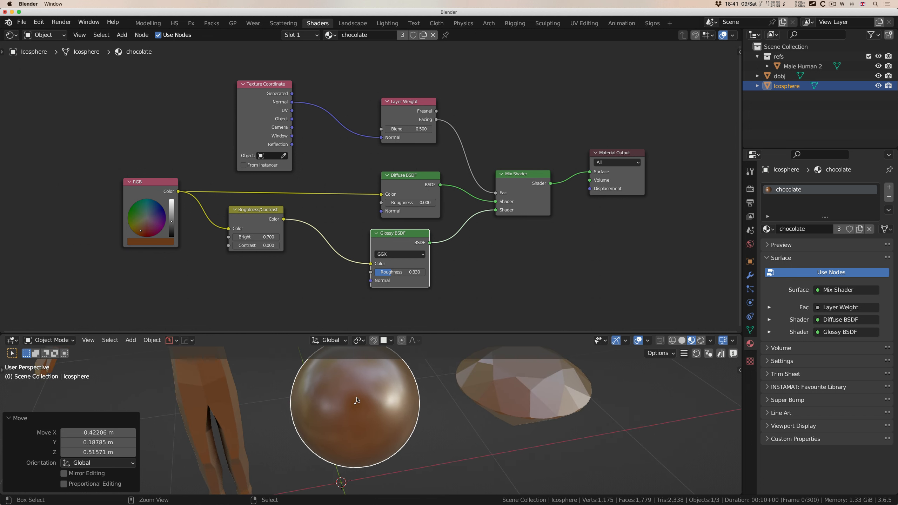
# Step: Set the Layer Weight node's Blend to 1.000 with the sphere in close view
pyautogui.scroll(3, 368, 398)
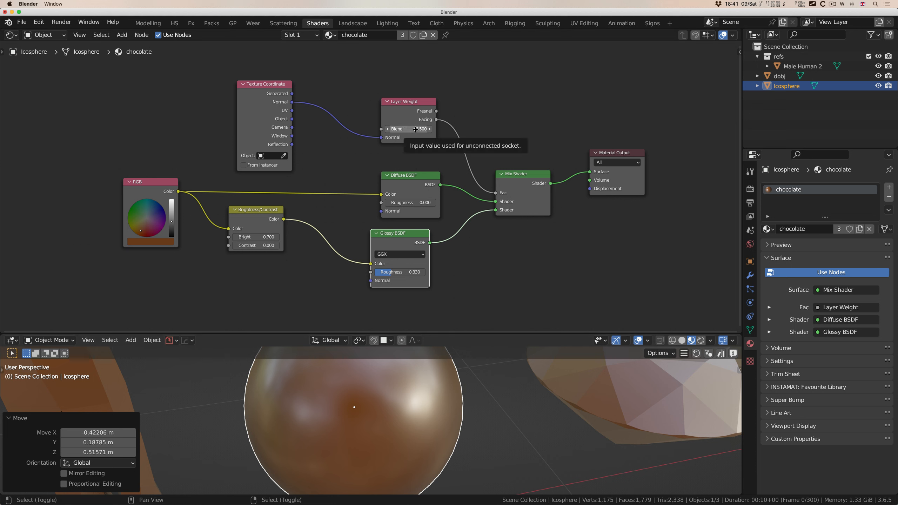
pyautogui.moveTo(416, 129); pyautogui.dragTo(435, 129)
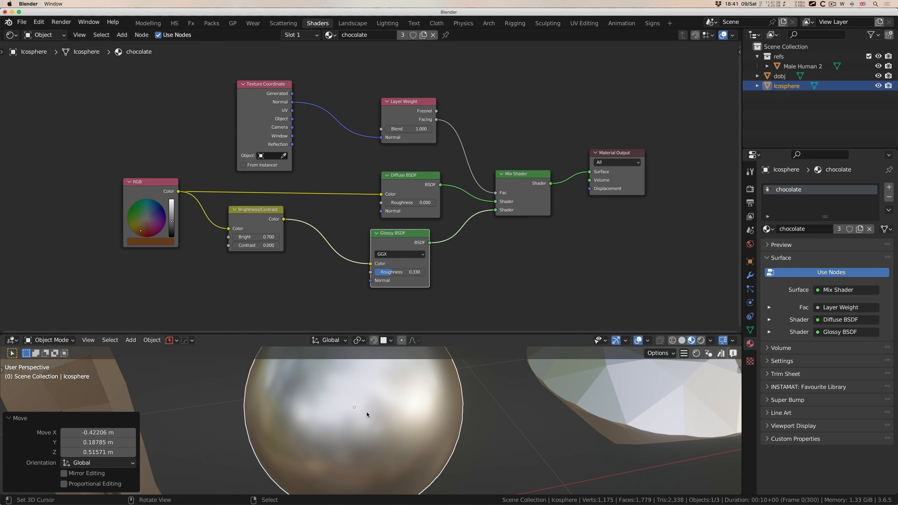
# Step: Nudge the Diffuse BSDF node slightly away from the Mix Shader and set the Layer Weight node's Blend to 0.140
pyautogui.moveTo(401, 176); pyautogui.dragTo(396, 176)
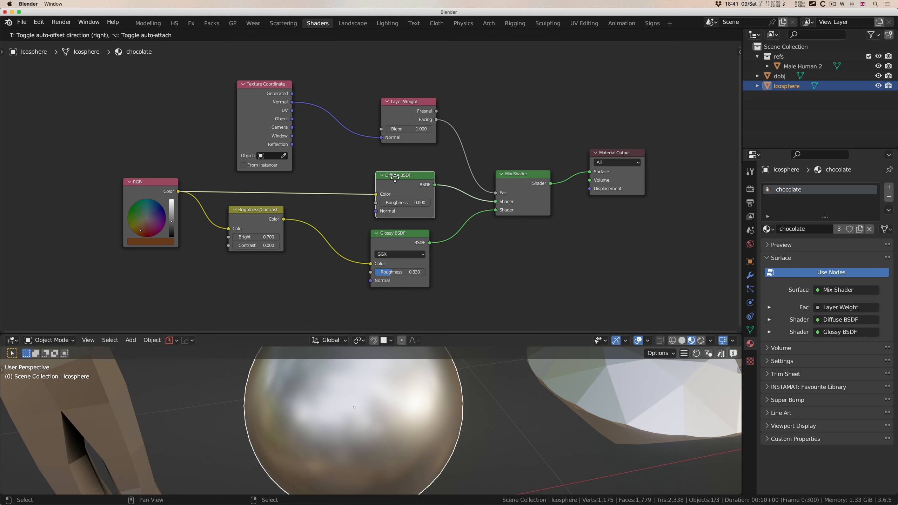
pyautogui.keyDown('shift'); pyautogui.moveTo(411, 129); pyautogui.dragTo(393, 129); pyautogui.keyUp('shift')
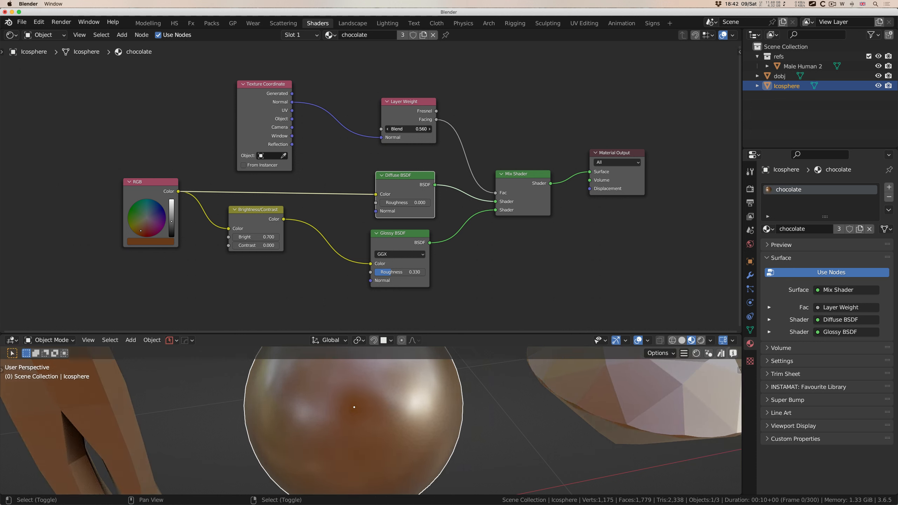
pyautogui.keyDown('shift'); pyautogui.moveTo(393, 129); pyautogui.dragTo(376, 129); pyautogui.keyUp('shift')
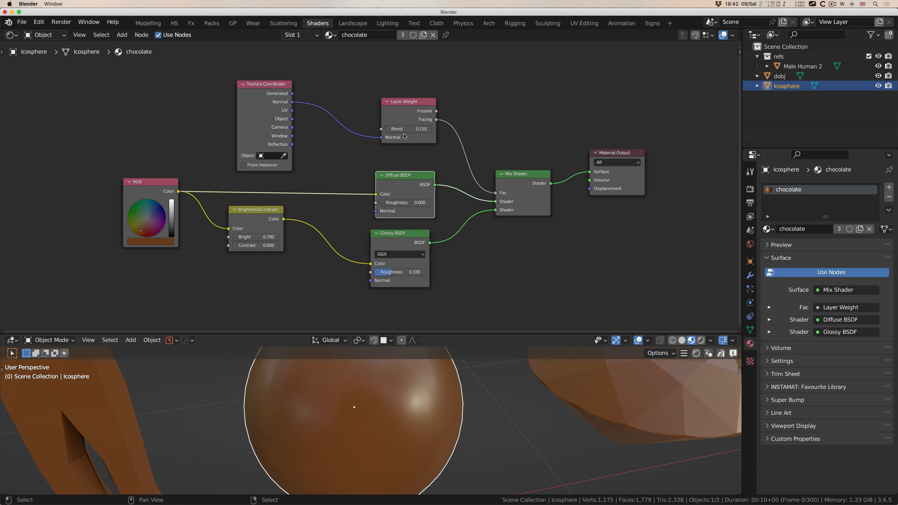
pyautogui.moveTo(407, 129)
pyautogui.mouseDown()
pyautogui.moveTo(382, 128)
pyautogui.moveTo(470, 128)
pyautogui.moveTo(403, 129)
pyautogui.moveTo(414, 128)
pyautogui.mouseUp()
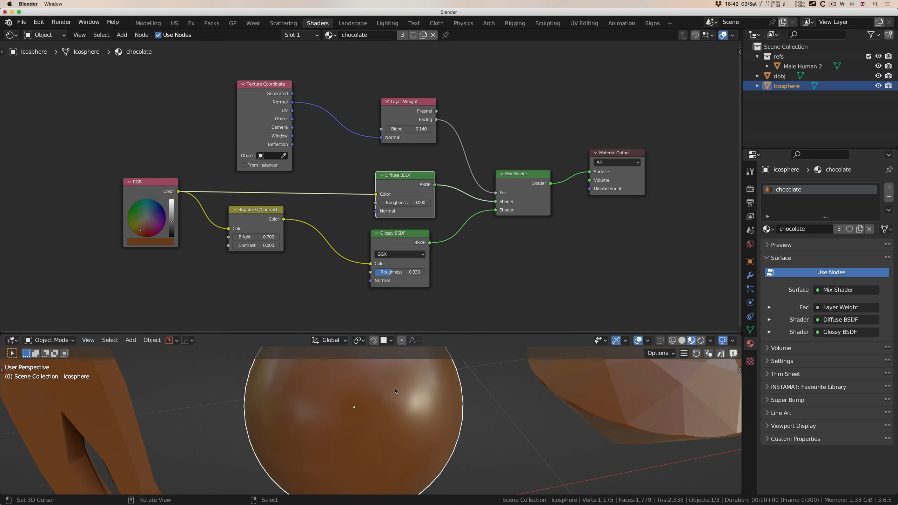
pyautogui.scroll(-8, 395, 390)
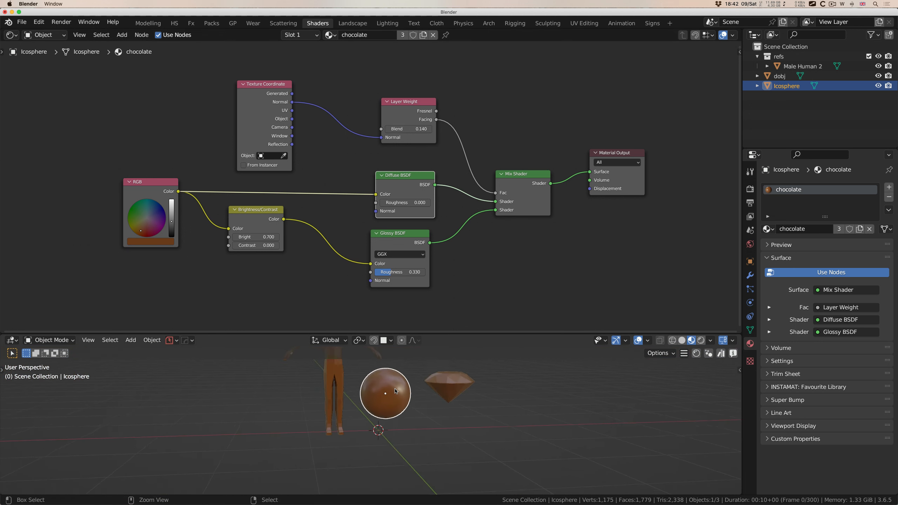
pyautogui.scroll(8, 396, 391)
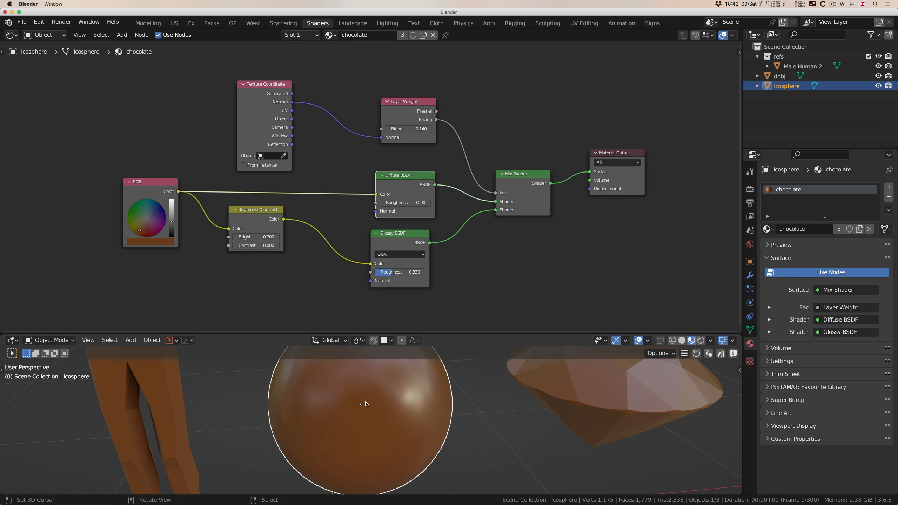
pyautogui.scroll(-5, 362, 401)
pyautogui.keyDown('ctrl'); pyautogui.moveTo(361, 398); pyautogui.dragTo(398, 441, button='middle'); pyautogui.keyUp('ctrl')
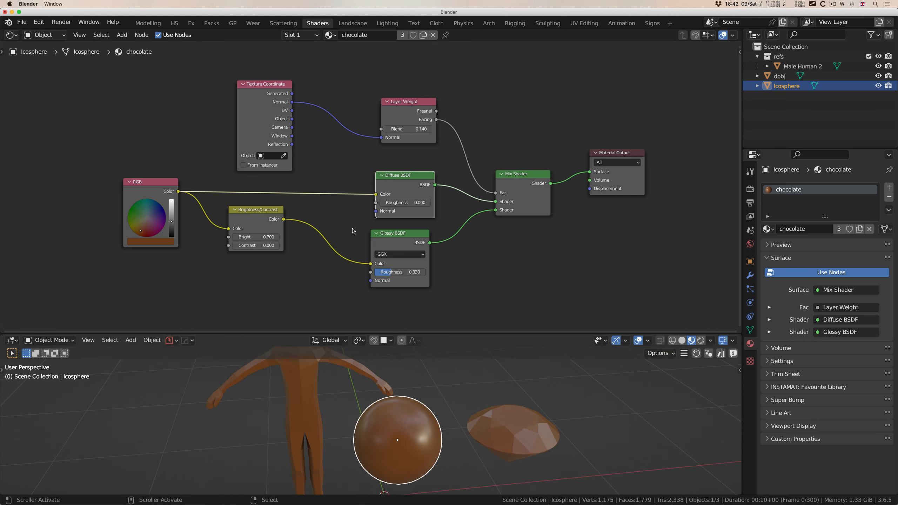
# Step: Add a Bump vector node in the free space below the Brightness/Contrast node
pyautogui.moveTo(309, 263); pyautogui.dragTo(355, 232, button='middle')
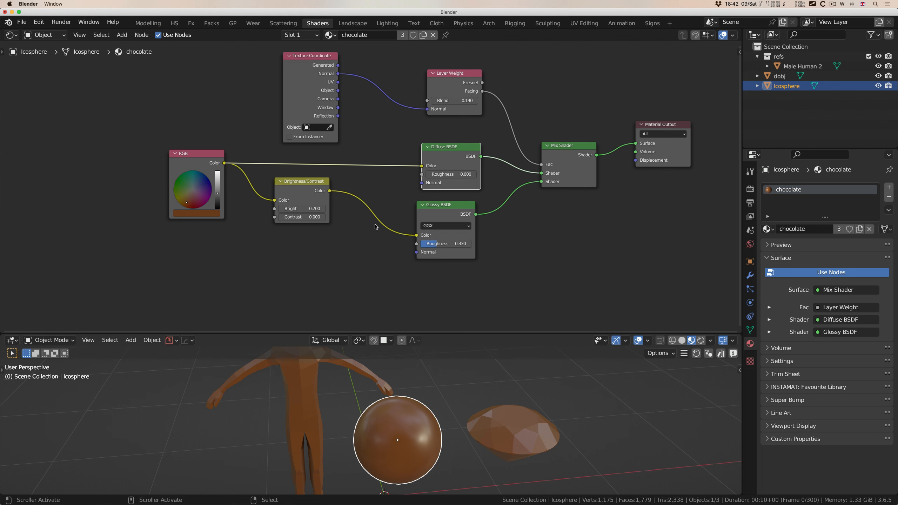
pyautogui.scroll(-3, 418, 180)
pyautogui.hscroll(-2, 418, 179)
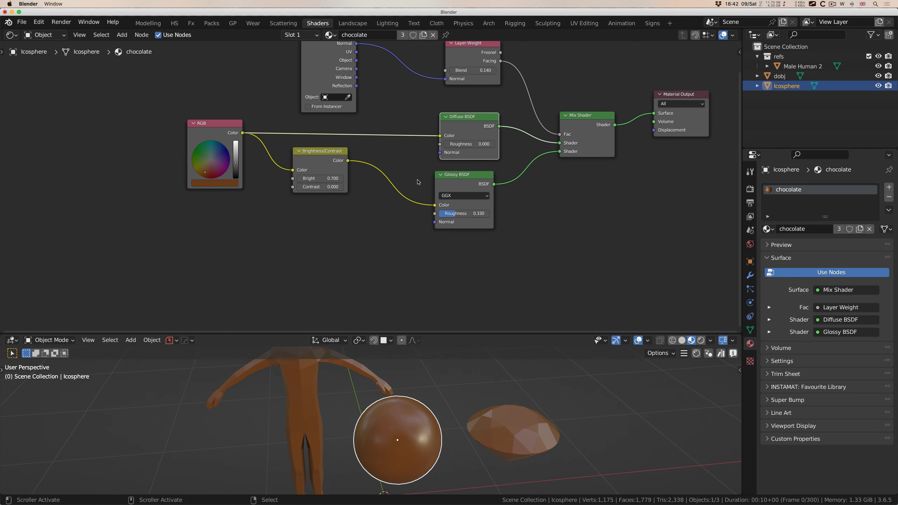
pyautogui.hscroll(-3, 365, 232)
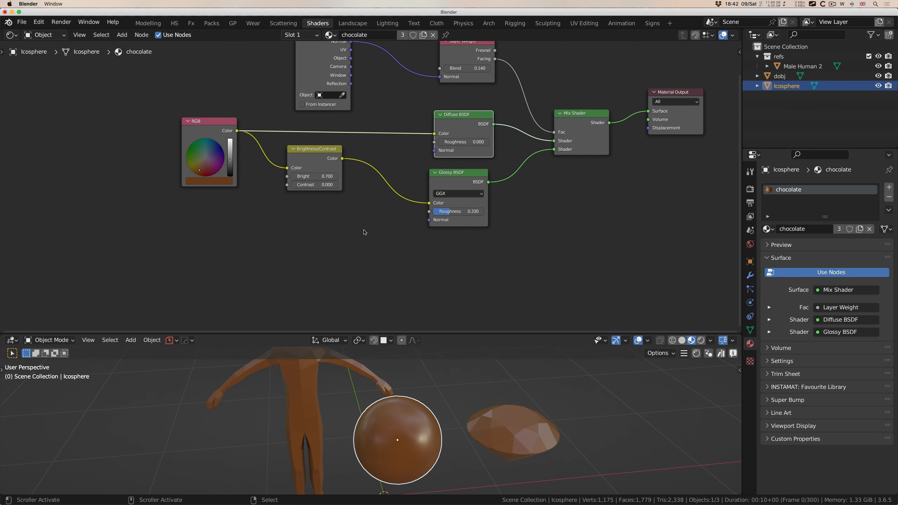
pyautogui.hscroll(-2, 365, 232)
pyautogui.scroll(1, 365, 232)
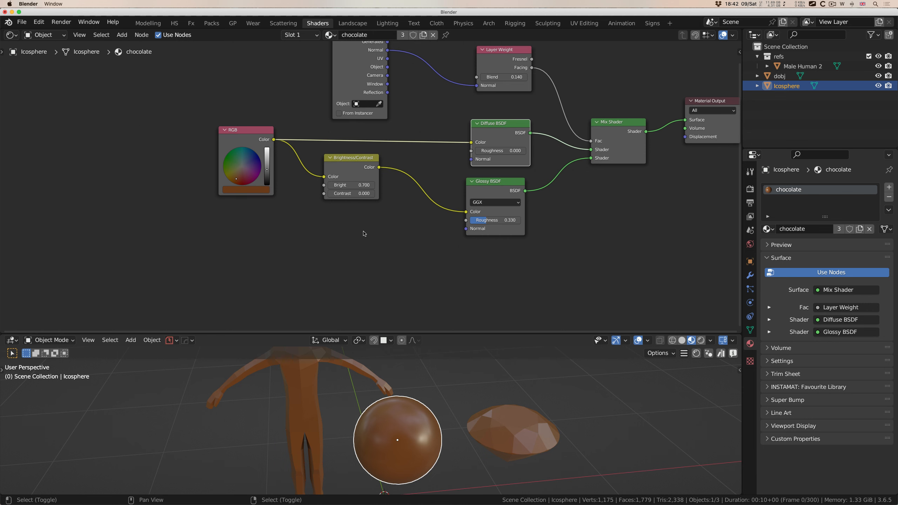
pyautogui.hotkey('shift', 'a')
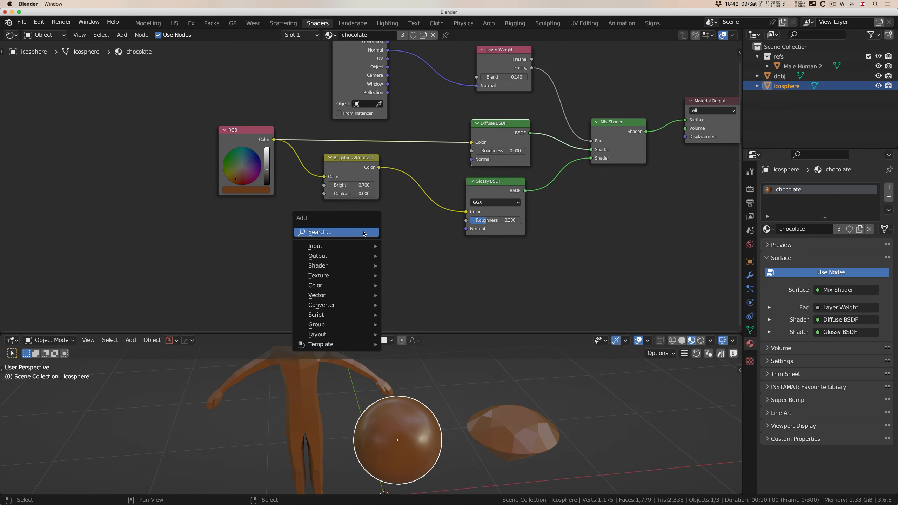
pyautogui.moveTo(343, 299)
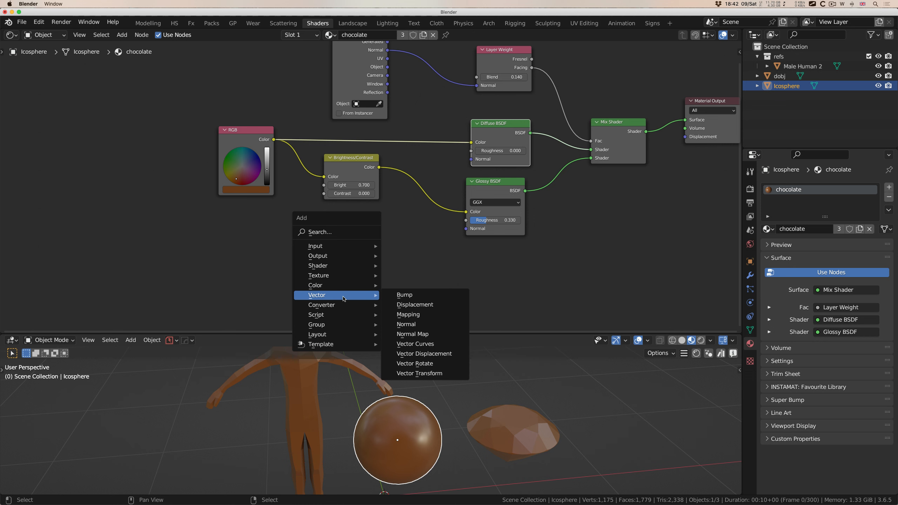
pyautogui.click(409, 298)
pyautogui.click(401, 250)
# Step: Connect the Bump node's Normal output to the Normal inputs of both Diffuse BSDF and Glossy BSDF, and shift it closer to them
pyautogui.moveTo(386, 241); pyautogui.dragTo(470, 159)
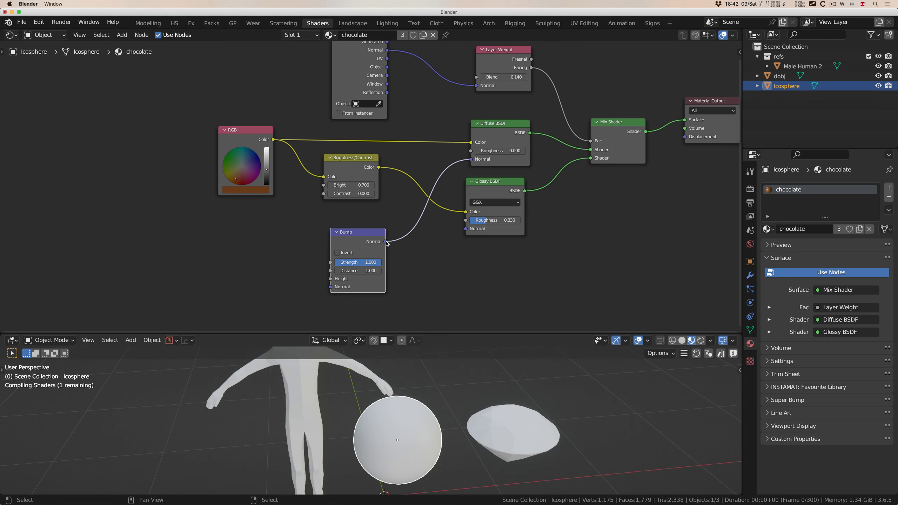
pyautogui.moveTo(466, 229); pyautogui.dragTo(466, 229)
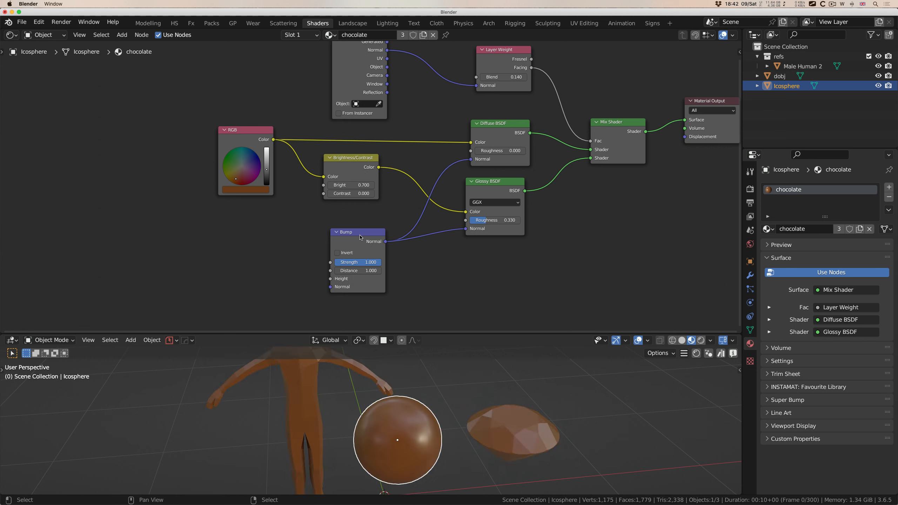
pyautogui.moveTo(358, 235); pyautogui.dragTo(375, 237)
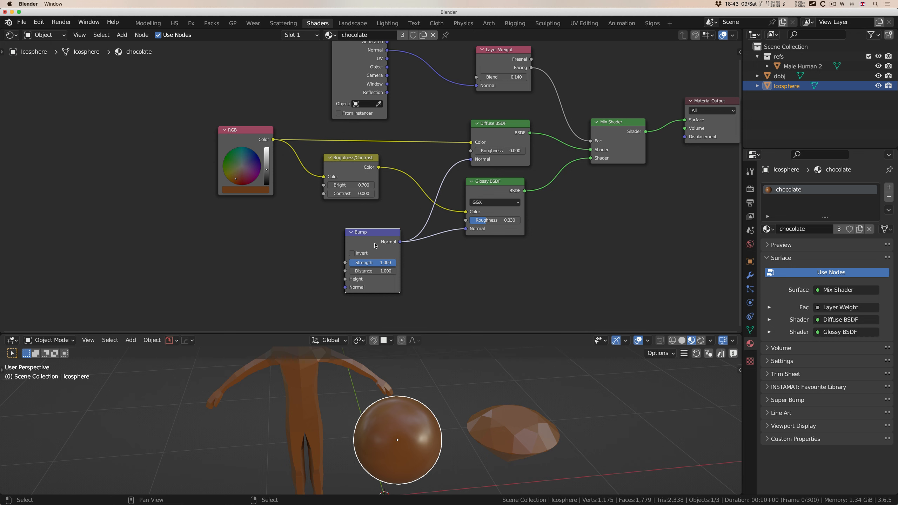
# Step: Add a Noise Texture node ahead of the Bump node, leaving room for another node between them
pyautogui.hscroll(-10, 306, 254)
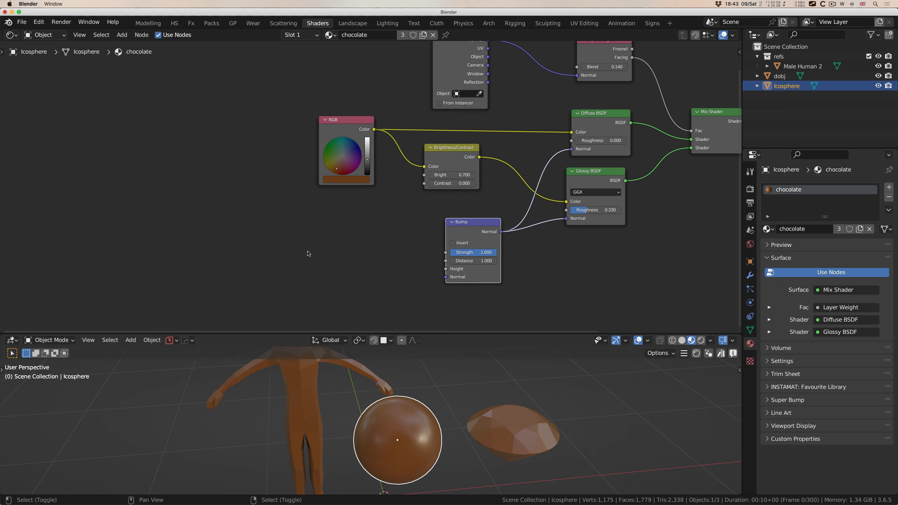
pyautogui.hotkey('shift', 'a')
pyautogui.moveTo(308, 253)
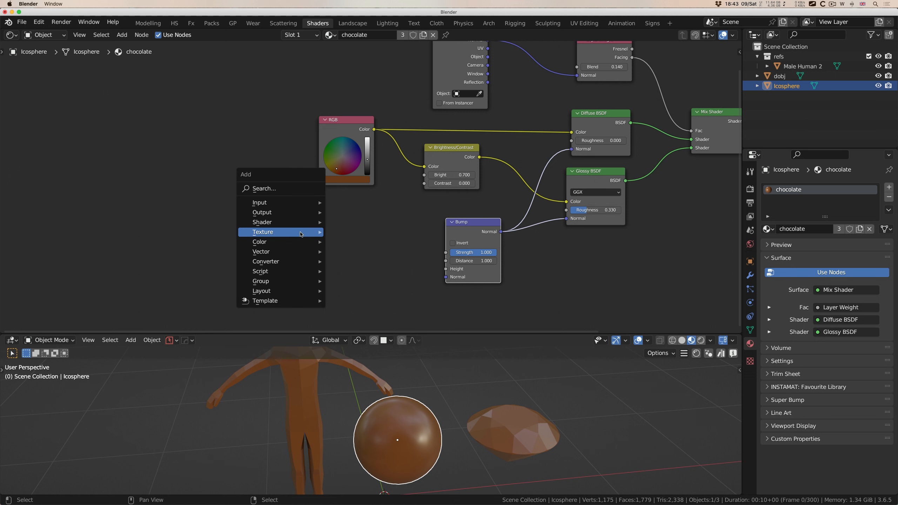
pyautogui.moveTo(301, 234)
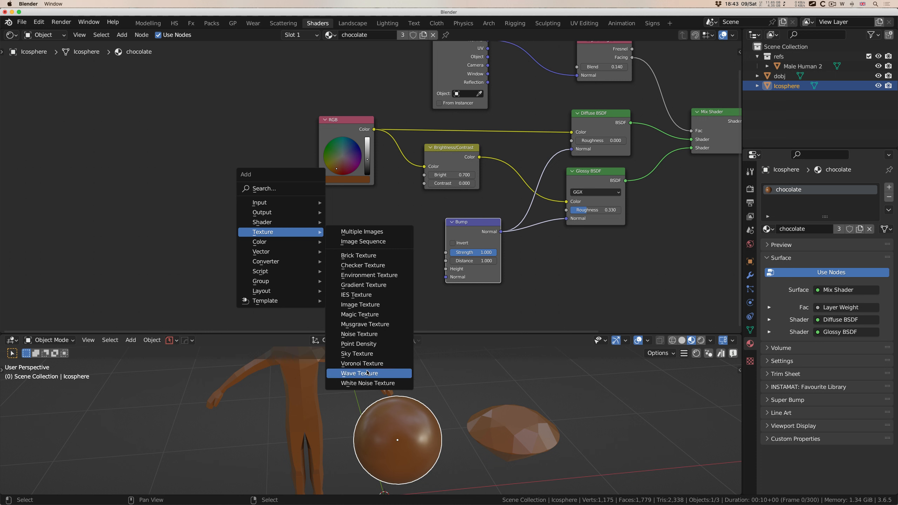
pyautogui.click(375, 335)
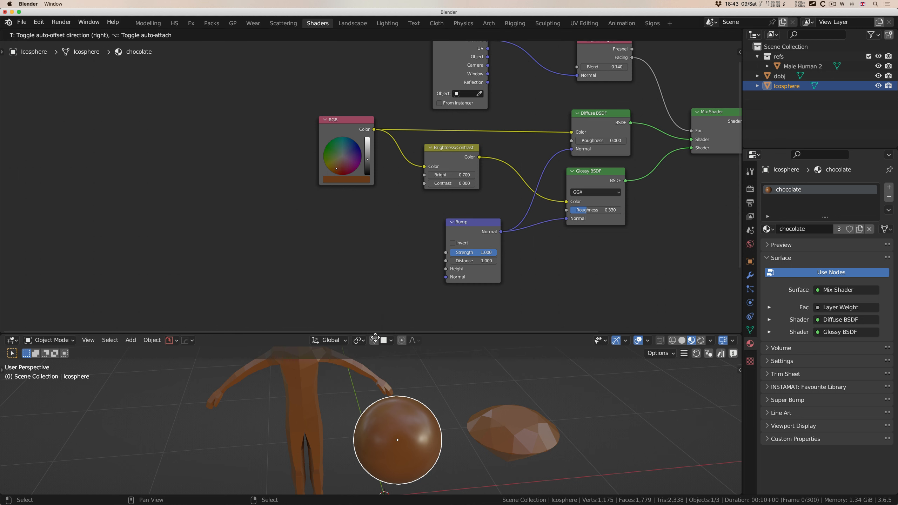
pyautogui.click(246, 227)
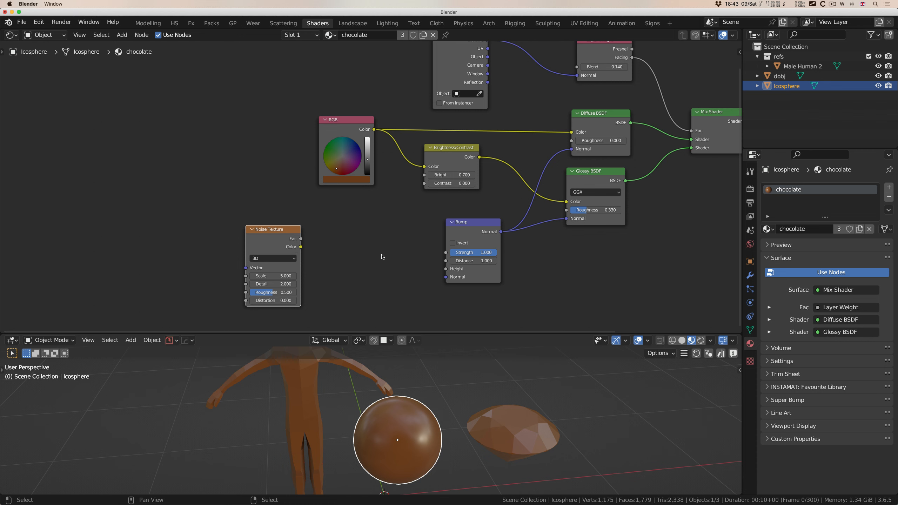
# Step: Add an RGB to BW node between Noise Texture and Bump, routing the noise Color through it into the Bump's Height
pyautogui.hotkey('shift', 'a')
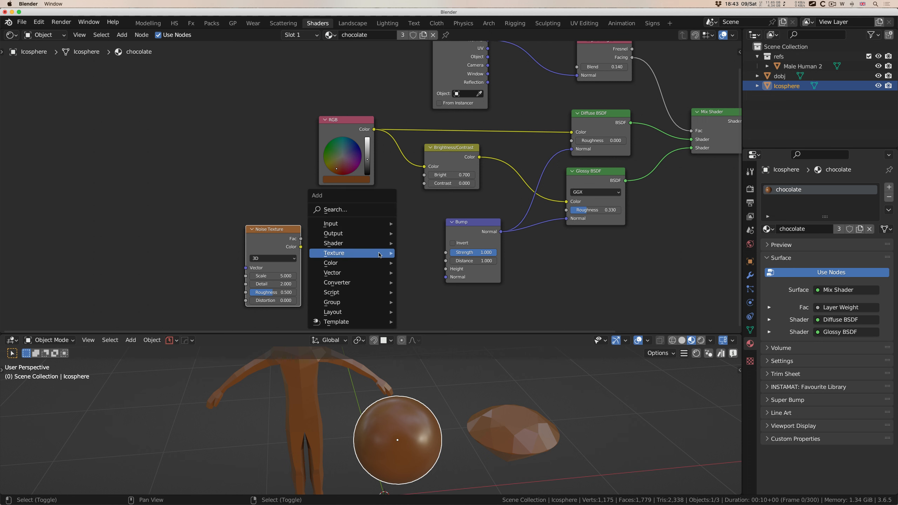
pyautogui.moveTo(366, 282)
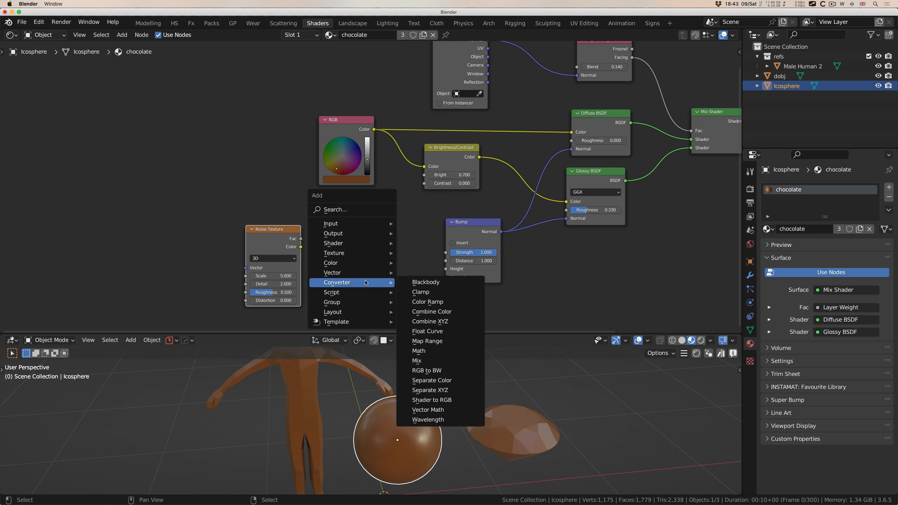
pyautogui.click(445, 371)
pyautogui.click(335, 245)
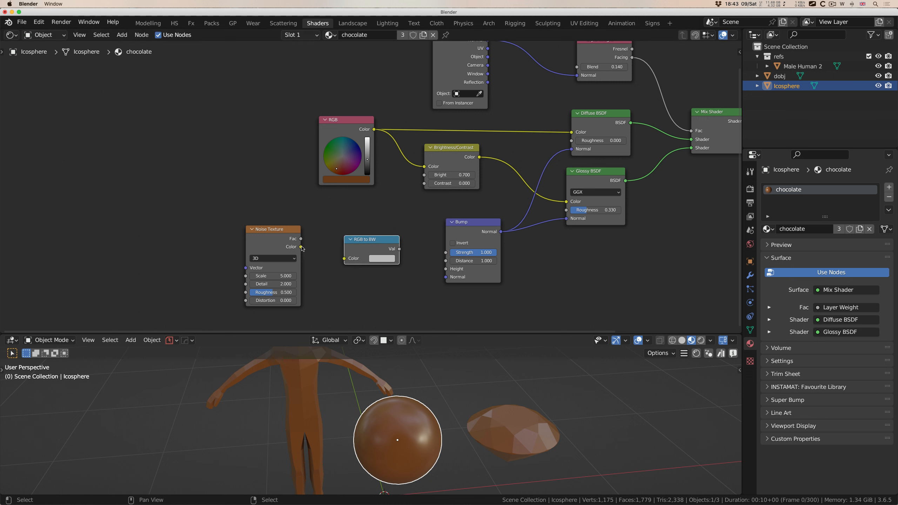
pyautogui.moveTo(300, 247); pyautogui.dragTo(345, 258)
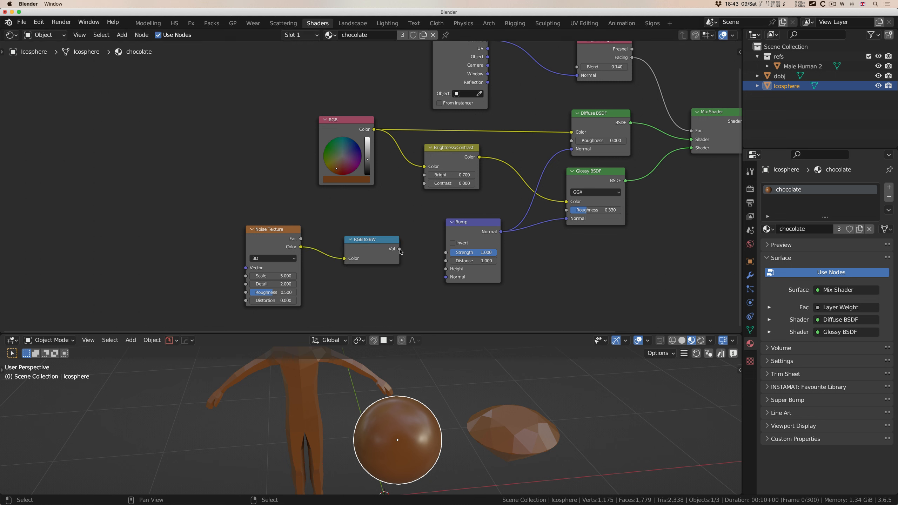
pyautogui.moveTo(399, 249); pyautogui.dragTo(445, 269)
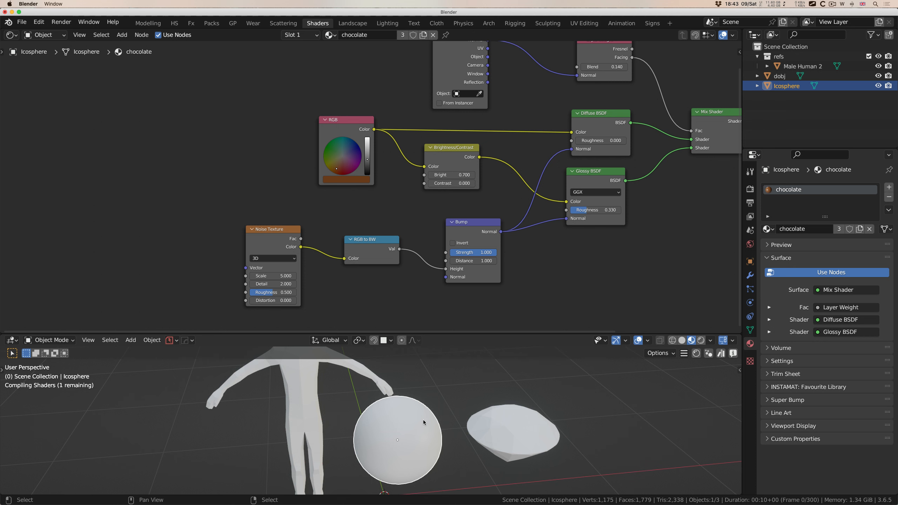
# Step: Examine the noise bump on the sphere, diamond and figure at close and far distances and from different angles
pyautogui.scroll(5, 423, 423)
pyautogui.scroll(-5, 423, 422)
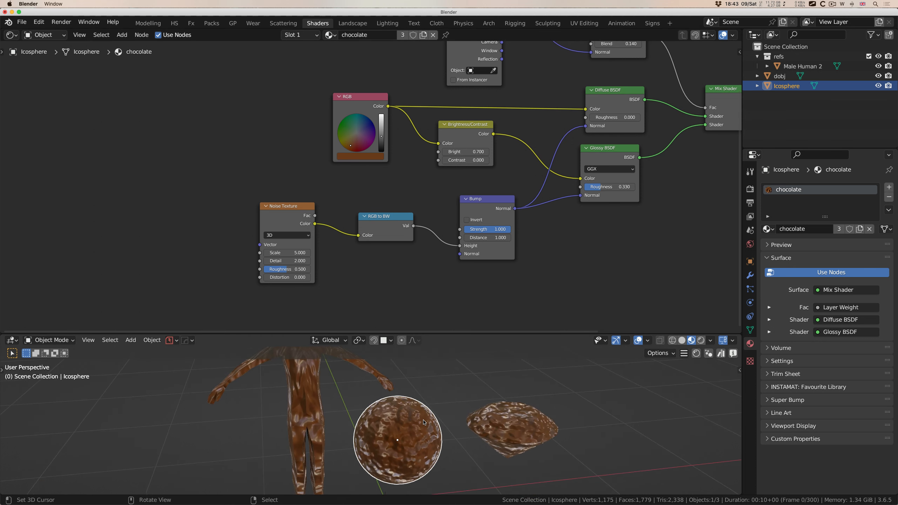
pyautogui.keyDown('shift'); pyautogui.scroll(-2, 423, 422); pyautogui.keyUp('shift')
pyautogui.scroll(6, 423, 422)
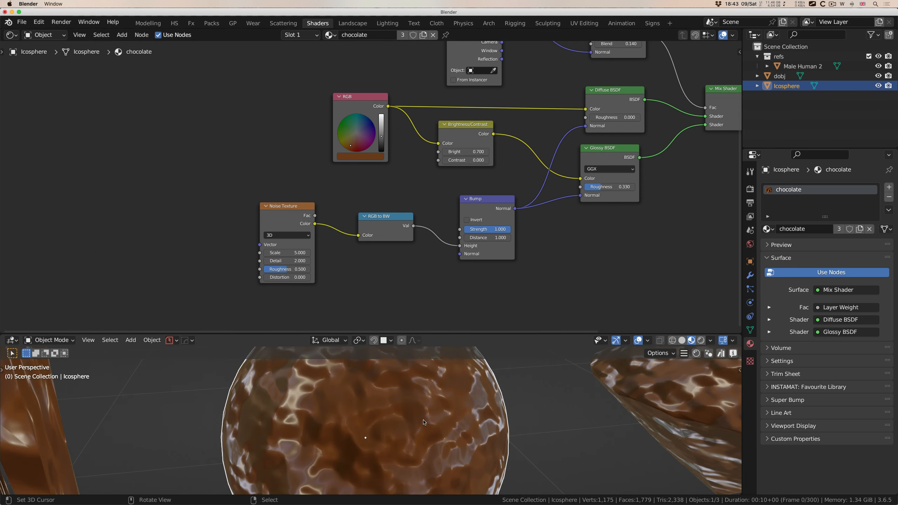
pyautogui.keyDown('ctrl'); pyautogui.scroll(-5, 423, 422); pyautogui.keyUp('ctrl')
pyautogui.keyDown('ctrl'); pyautogui.scroll(1, 424, 422); pyautogui.keyUp('ctrl')
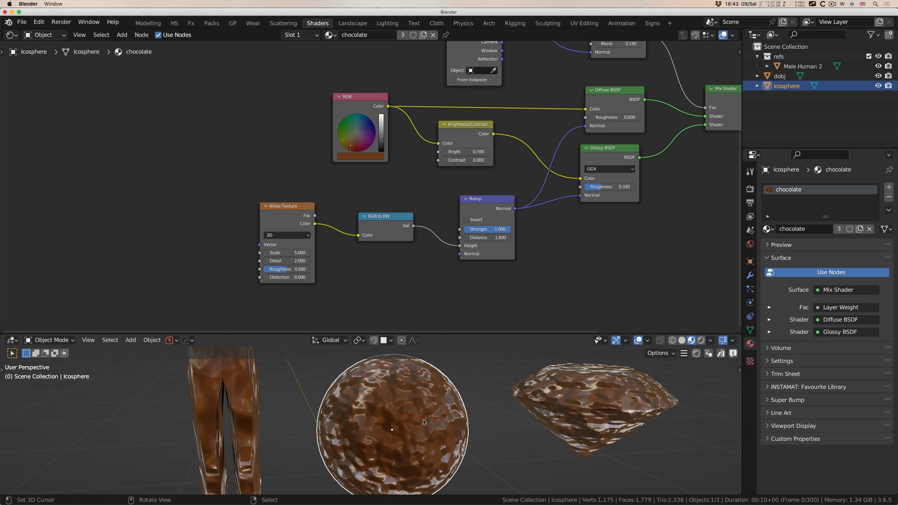
pyautogui.hscroll(3, 423, 423)
pyautogui.hscroll(-3, 423, 422)
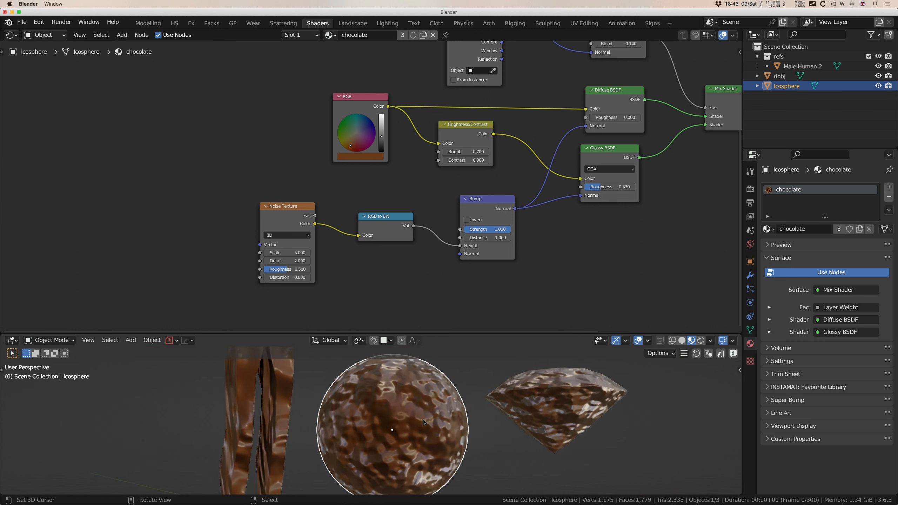
pyautogui.scroll(-4, 424, 422)
pyautogui.scroll(3, 424, 422)
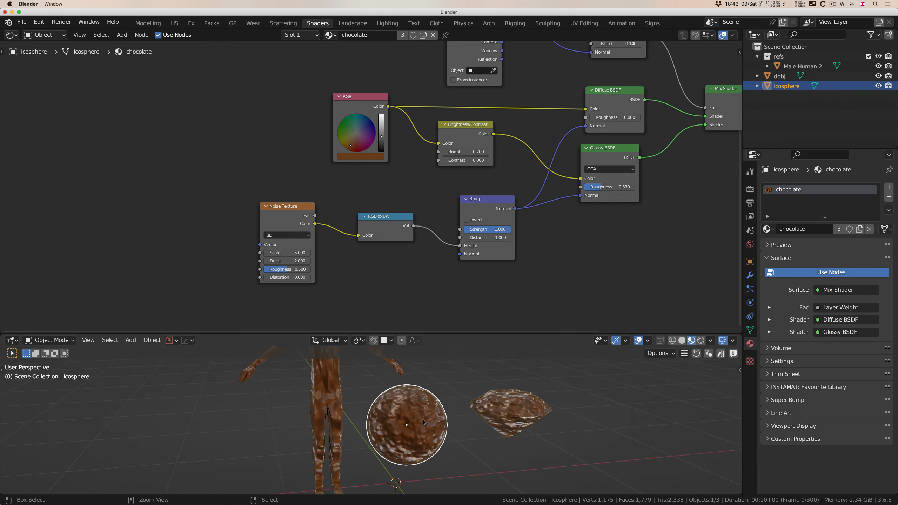
pyautogui.keyDown('shift'); pyautogui.hscroll(-1, 423, 423); pyautogui.keyUp('shift')
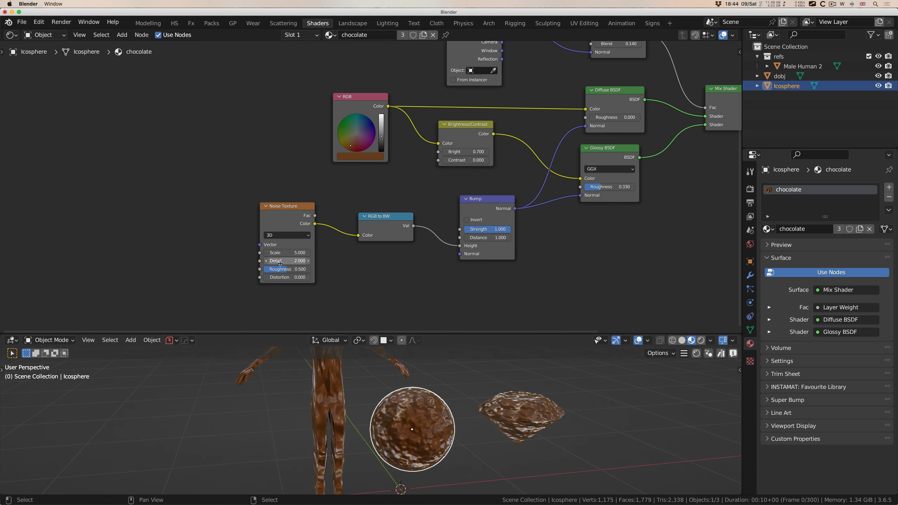
# Step: Set the Noise Texture's Scale to 1.090 and check the larger bumps on the objects from several angles
pyautogui.scroll(1, 281, 269)
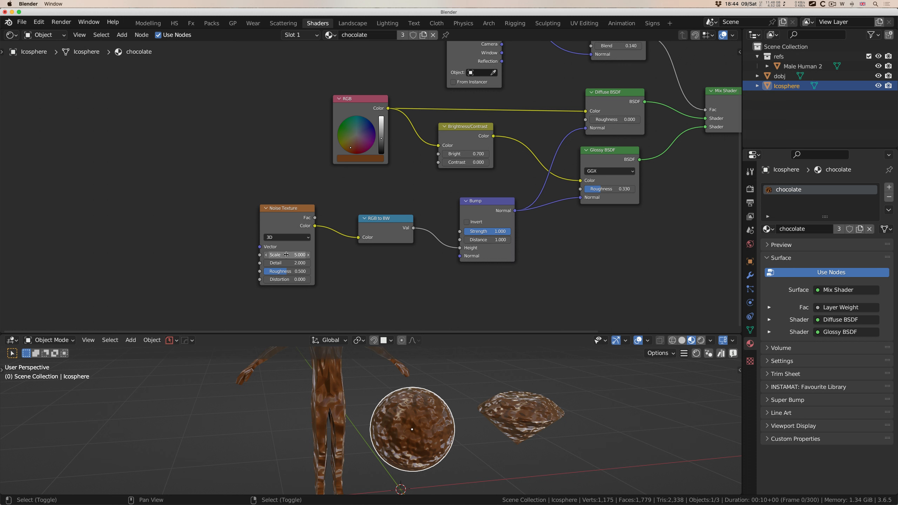
pyautogui.moveTo(287, 255); pyautogui.dragTo(236, 254)
pyautogui.scroll(5, 503, 465)
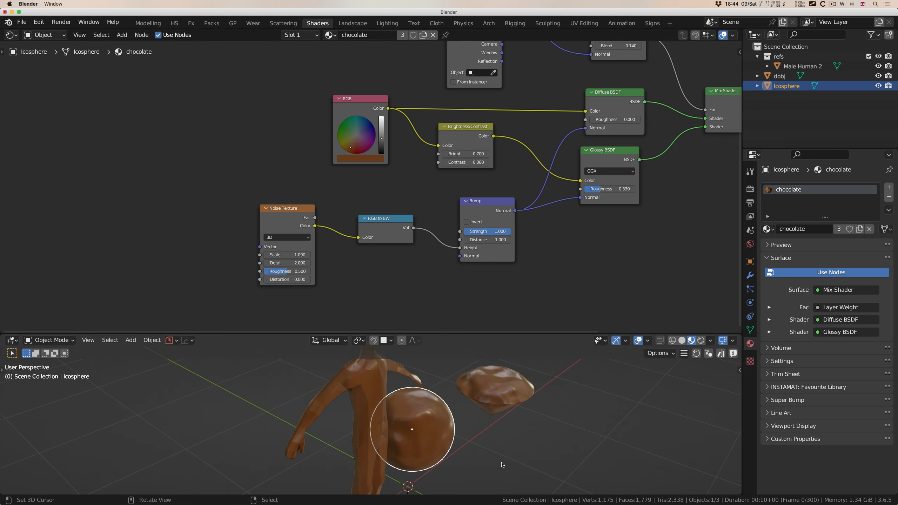
pyautogui.scroll(-8, 503, 465)
pyautogui.scroll(-10, 503, 465)
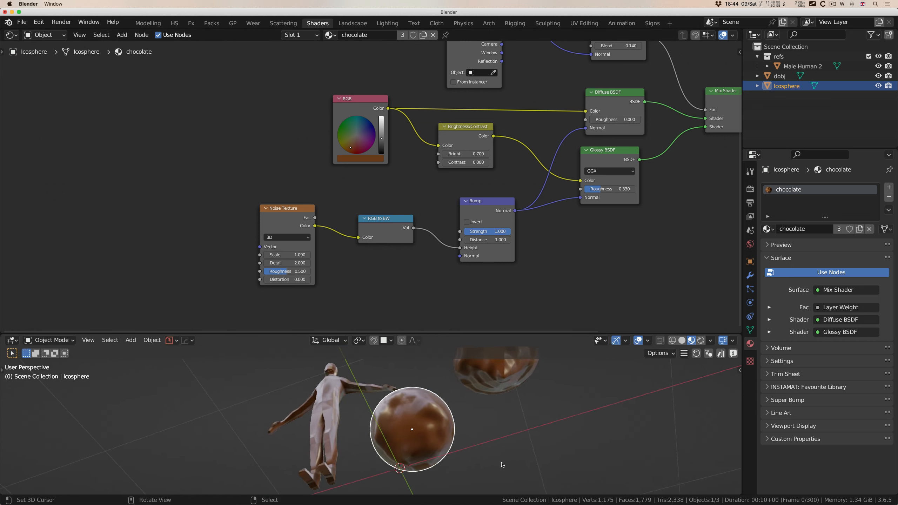
# Step: Try other Detail values on the Noise Texture while viewing the objects from the side, and return Detail to 2
pyautogui.scroll(-3, 503, 465)
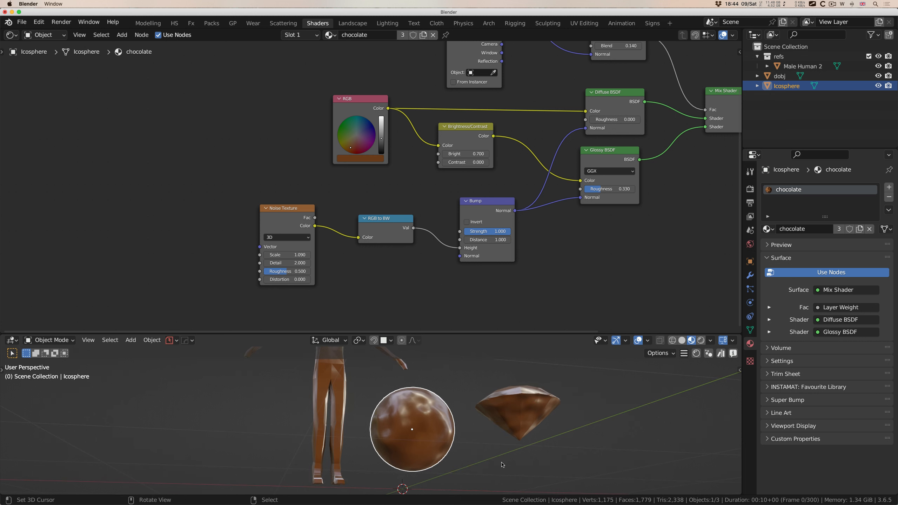
pyautogui.moveTo(287, 263)
pyautogui.mouseDown()
pyautogui.moveTo(353, 263)
pyautogui.moveTo(248, 263)
pyautogui.moveTo(280, 263)
pyautogui.mouseUp()
pyautogui.click(281, 264)
pyautogui.write('2')
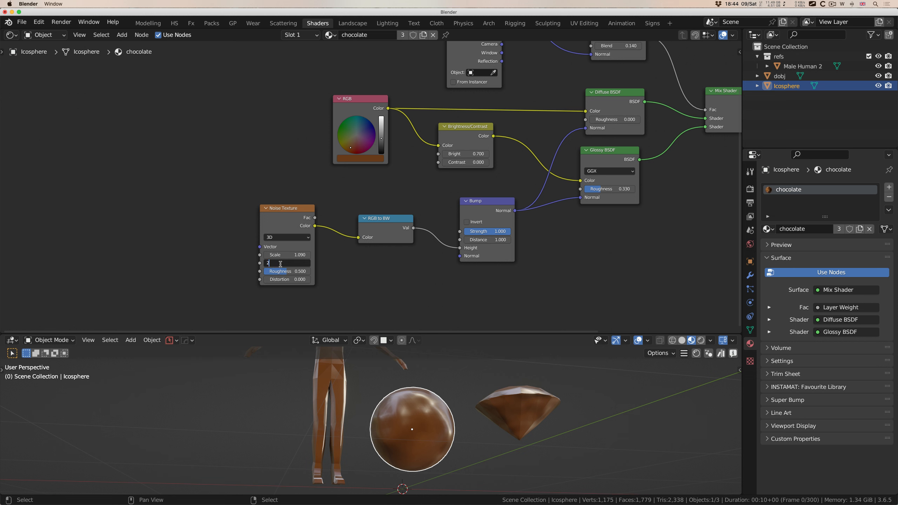
pyautogui.press('Return')
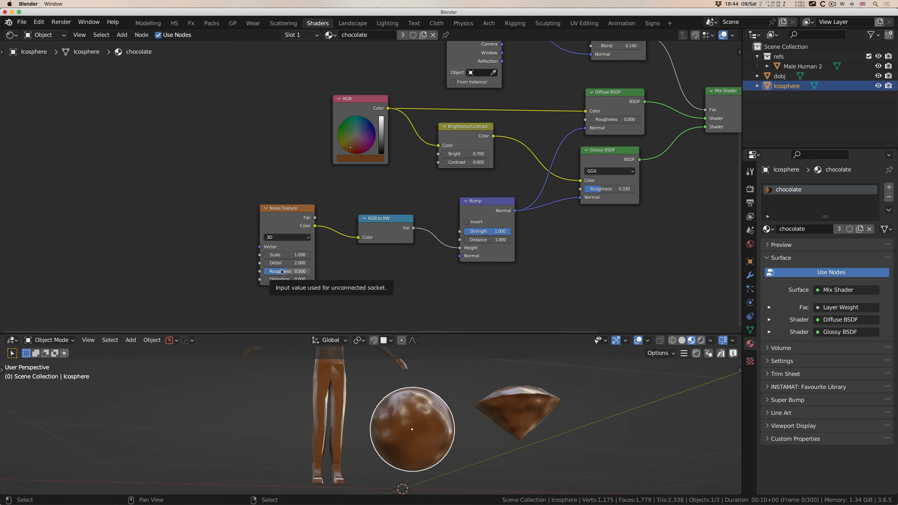
# Step: Set the Noise Texture's Roughness to about 0.397
pyautogui.moveTo(280, 271)
pyautogui.mouseDown()
pyautogui.moveTo(301, 271)
pyautogui.moveTo(283, 271)
pyautogui.mouseUp()
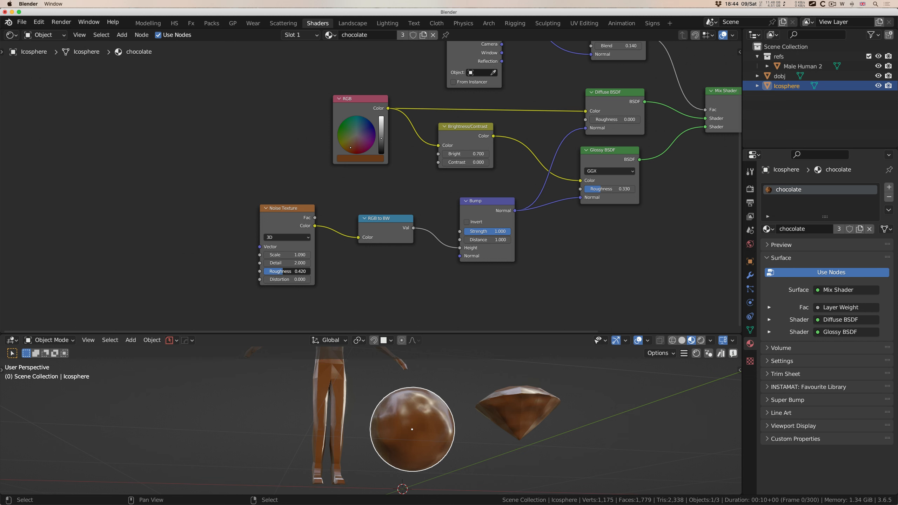
pyautogui.moveTo(283, 270); pyautogui.dragTo(282, 271, button='middle')
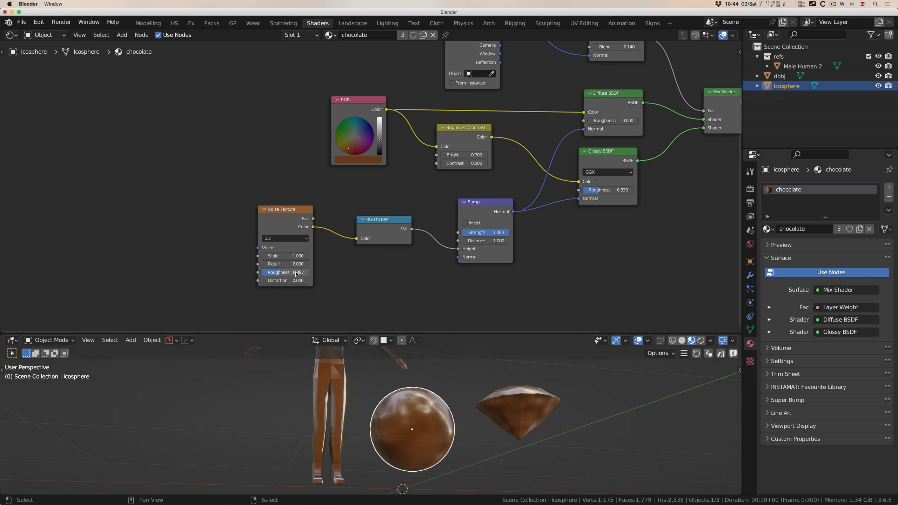
pyautogui.hscroll(-1, 290, 293)
# Step: Try a Distortion of about -0.800 on the Noise Texture and return it to 0
pyautogui.moveTo(284, 282)
pyautogui.mouseDown()
pyautogui.moveTo(307, 282)
pyautogui.moveTo(268, 282)
pyautogui.mouseUp()
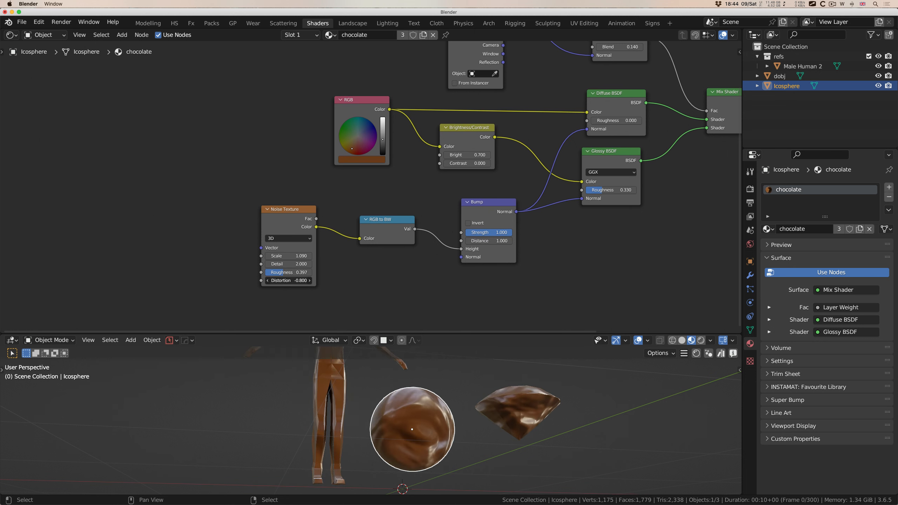
pyautogui.click(285, 282)
pyautogui.write('0')
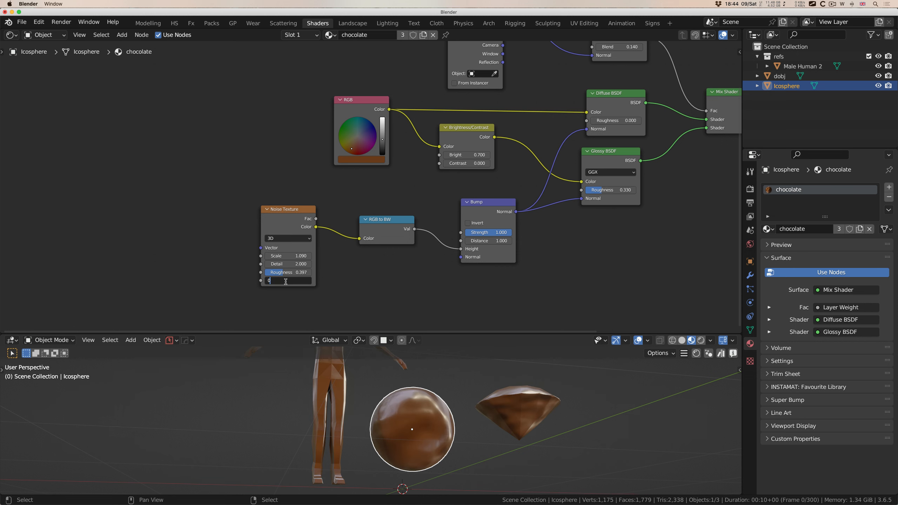
pyautogui.press('Return')
# Step: Enlarge the node editor area and adjust the positions of the Mix Shader, Diffuse BSDF and Glossy BSDF nodes
pyautogui.hscroll(5, 594, 242)
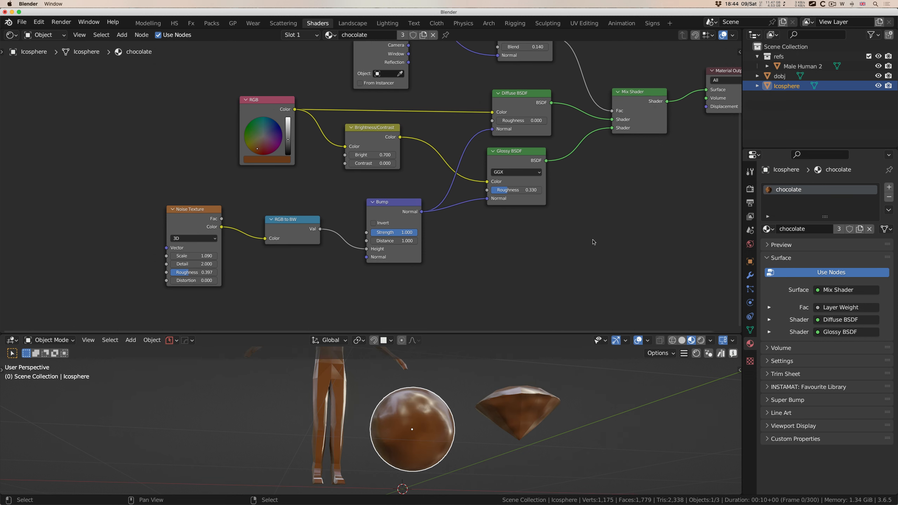
pyautogui.scroll(2, 594, 242)
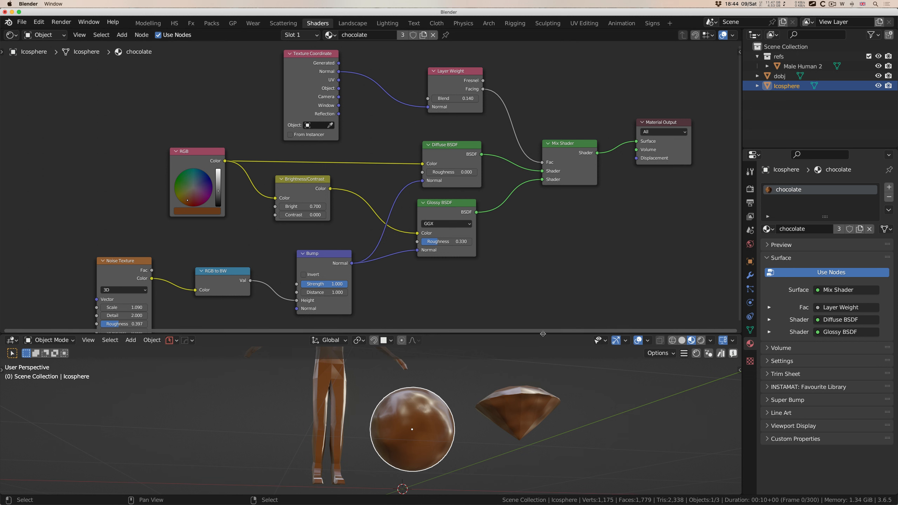
pyautogui.moveTo(541, 334); pyautogui.dragTo(540, 357)
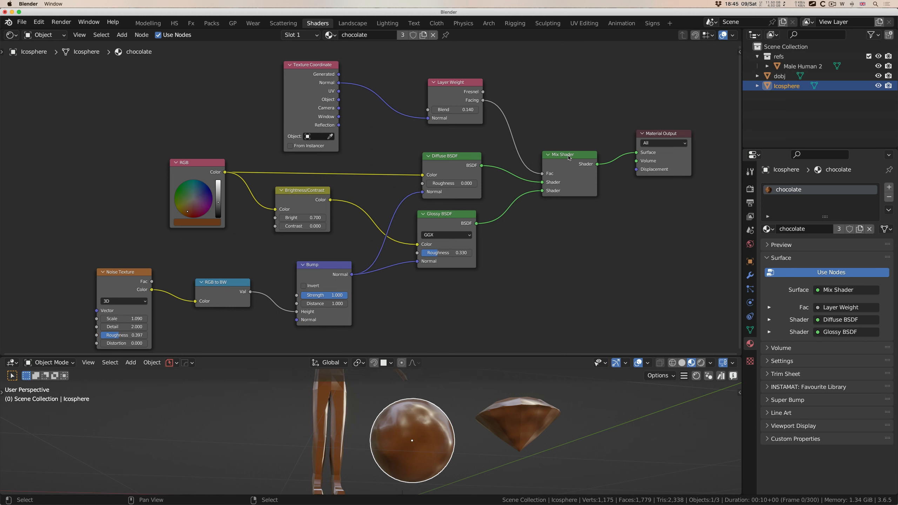
pyautogui.moveTo(569, 155); pyautogui.dragTo(575, 152)
pyautogui.moveTo(449, 160); pyautogui.dragTo(447, 164)
pyautogui.moveTo(445, 223); pyautogui.dragTo(453, 221)
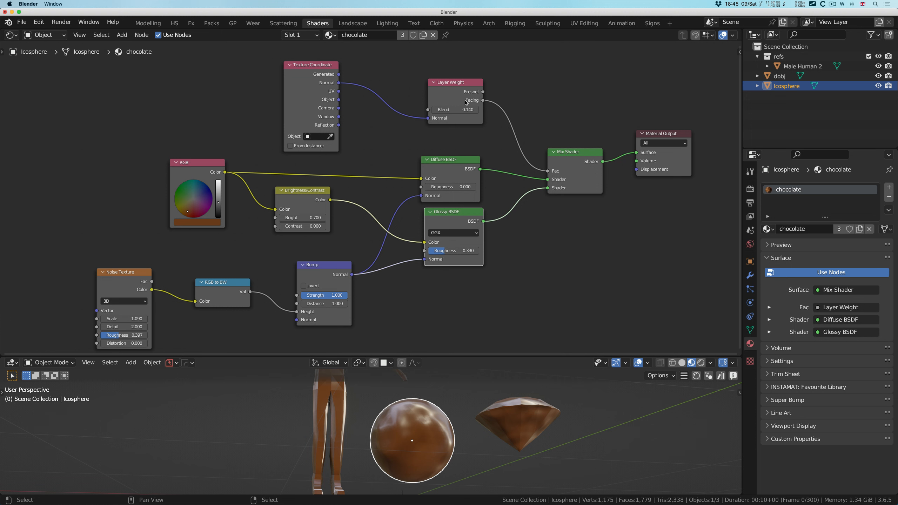
# Step: Tidy the layout by nudging the Layer Weight, Diffuse, Glossy, Texture Coordinate, RGB and Brightness/Contrast nodes slightly
pyautogui.moveTo(457, 85); pyautogui.dragTo(450, 90)
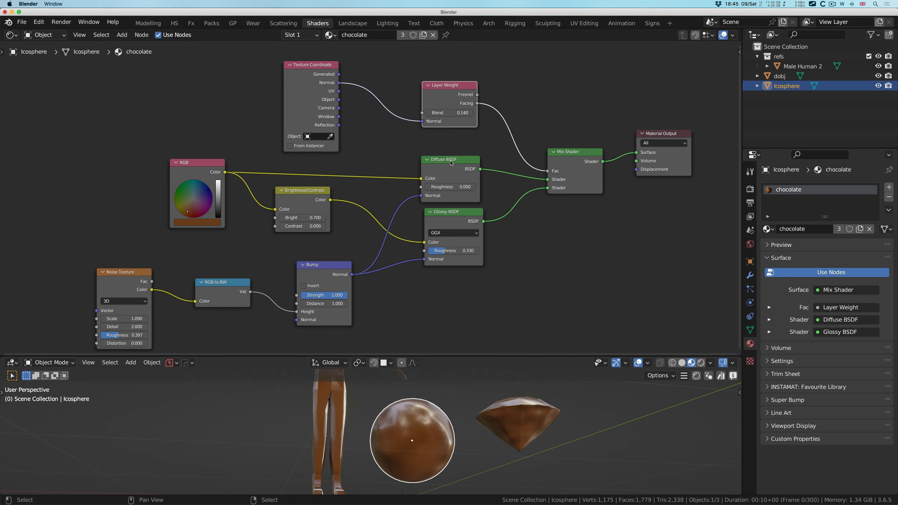
pyautogui.moveTo(451, 163); pyautogui.dragTo(449, 165)
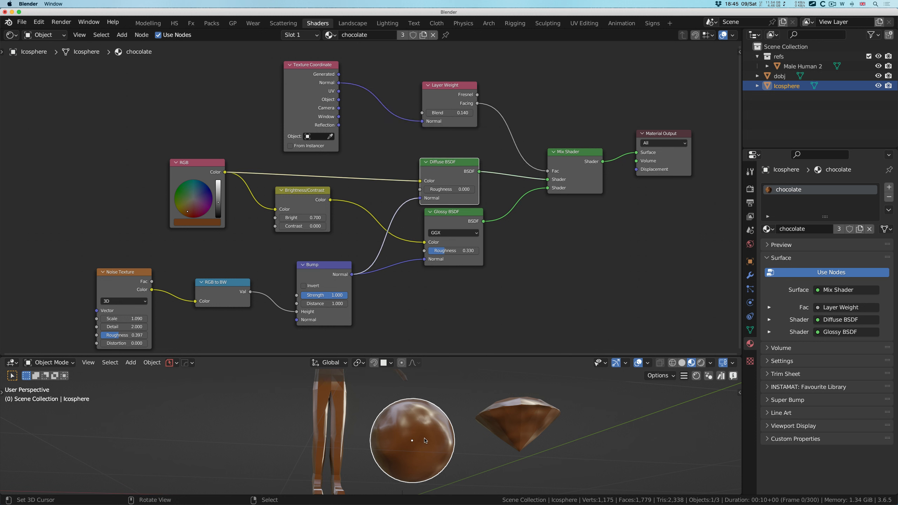
pyautogui.moveTo(456, 215); pyautogui.dragTo(455, 220)
pyautogui.moveTo(455, 220); pyautogui.dragTo(453, 222, button='middle')
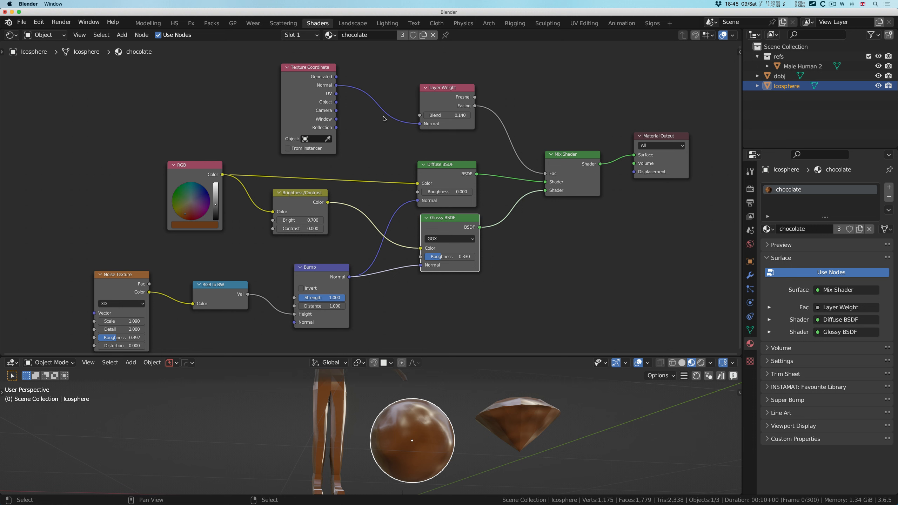
pyautogui.moveTo(303, 79); pyautogui.dragTo(305, 83)
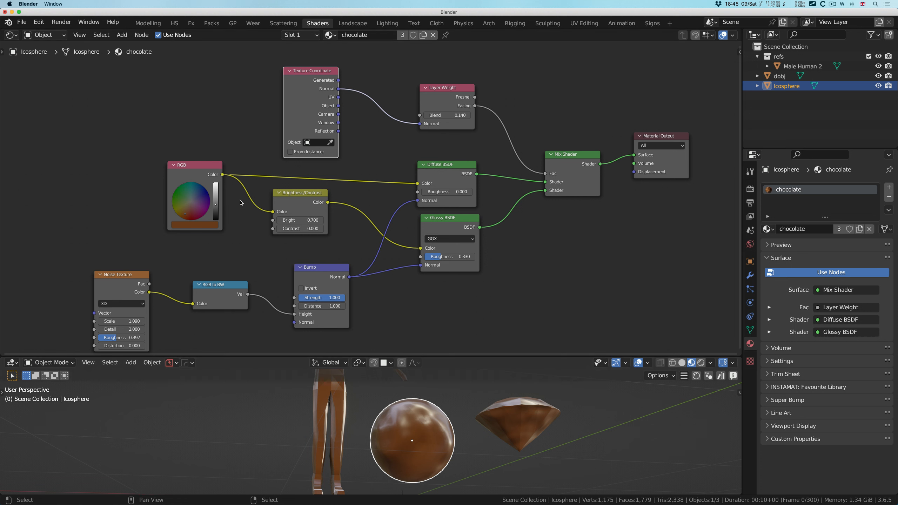
pyautogui.moveTo(195, 166); pyautogui.dragTo(198, 166)
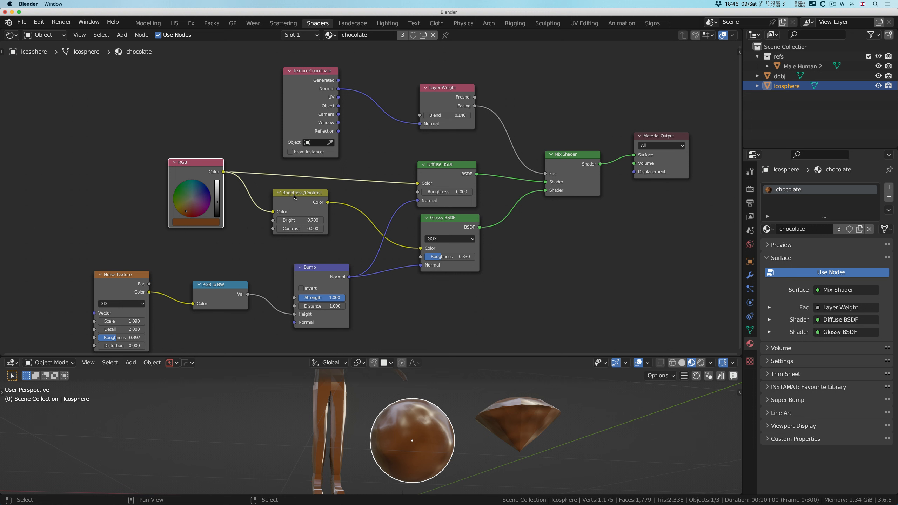
pyautogui.moveTo(295, 196); pyautogui.dragTo(286, 199)
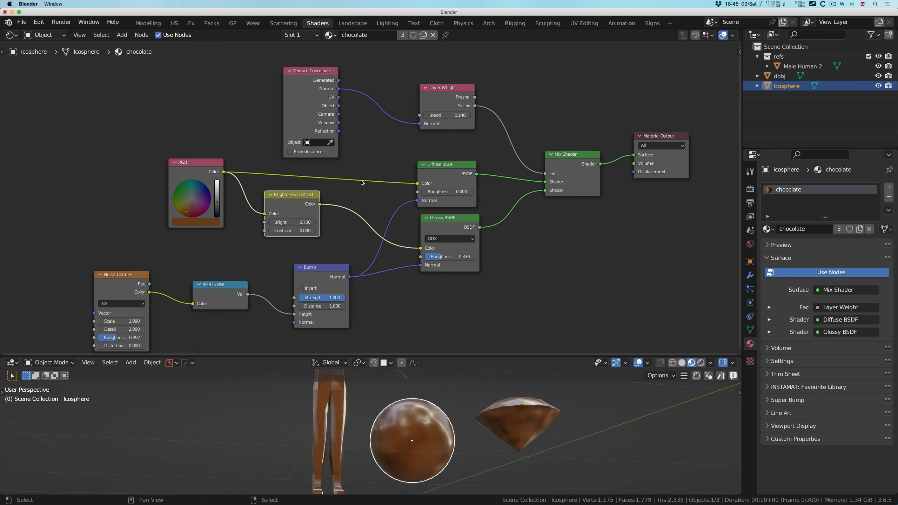
pyautogui.hotkey('shift', 'a')
pyautogui.moveTo(108, 155)
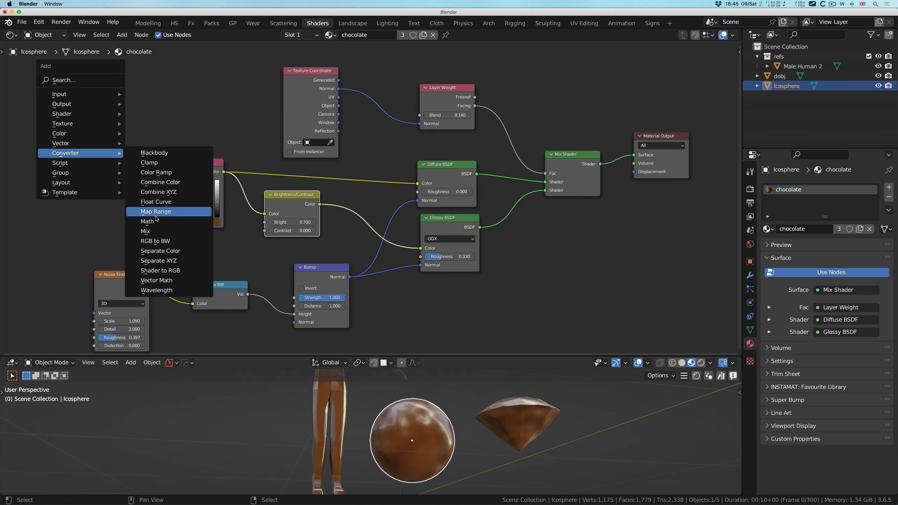
pyautogui.click(161, 175)
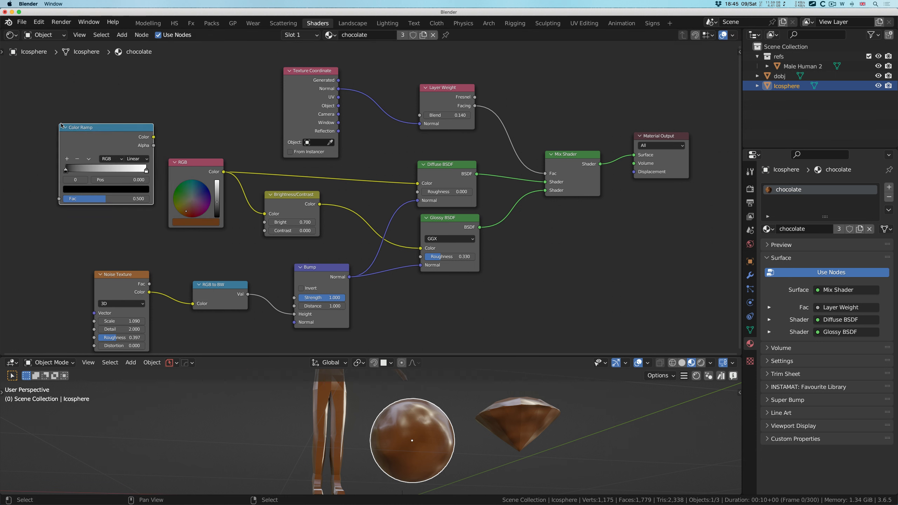
pyautogui.click(117, 125)
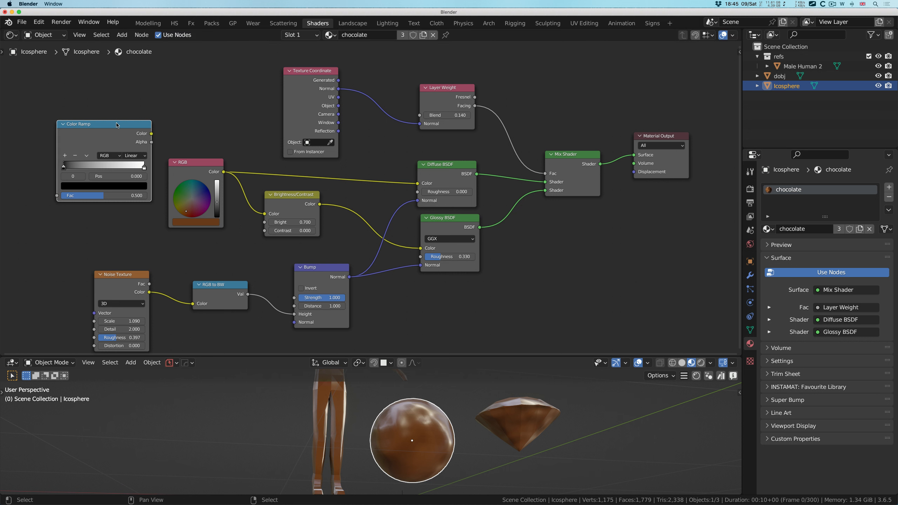
pyautogui.hotkey('ctrl', 'z')
# Step: Find the RGB Curves node by searching for "cu" and place it in the empty space beside the RGB node
pyautogui.hotkey('shift', 'a')
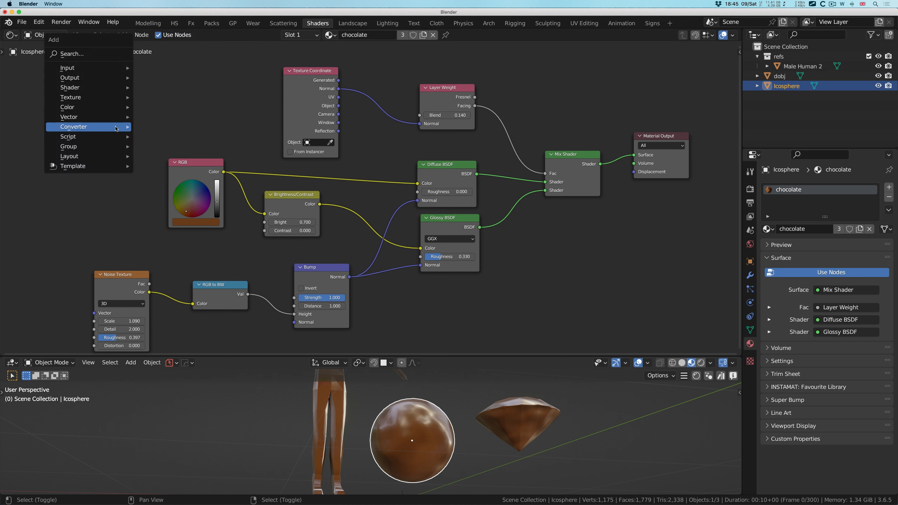
pyautogui.moveTo(116, 128)
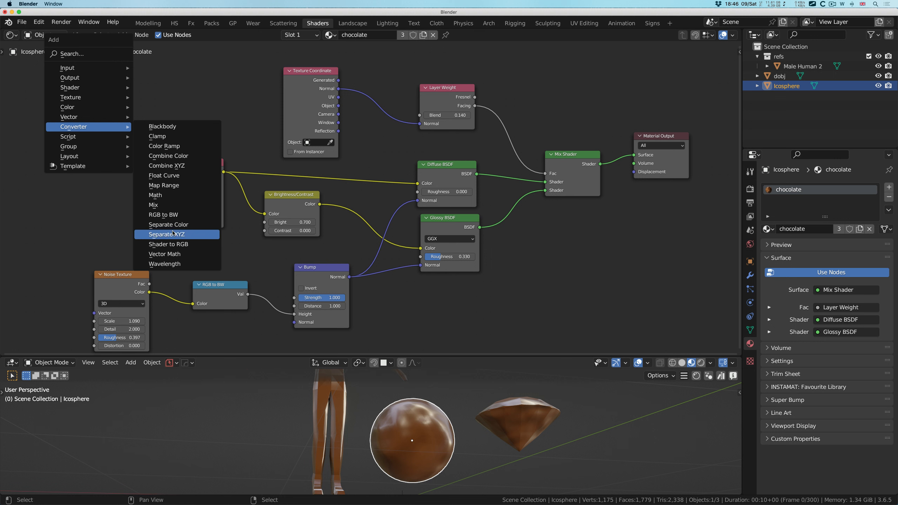
pyautogui.click(79, 56)
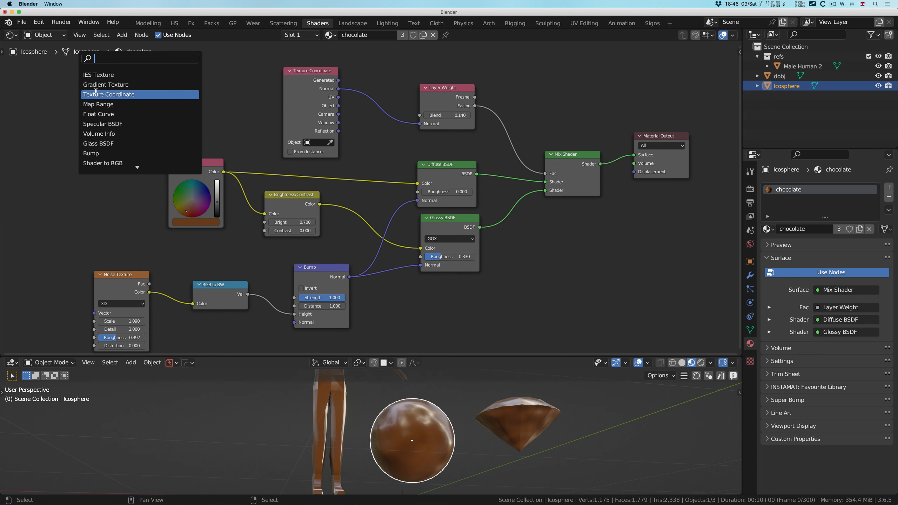
pyautogui.write('cu')
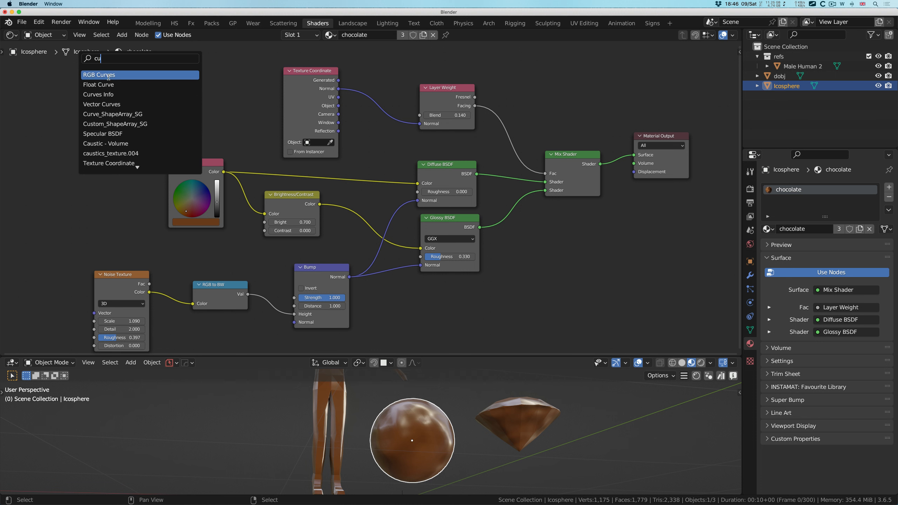
pyautogui.click(101, 74)
pyautogui.click(77, 135)
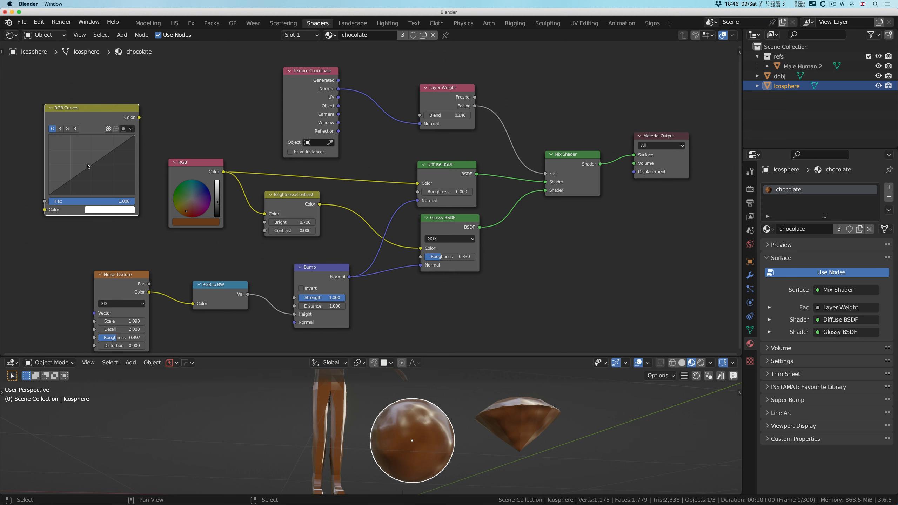
# Step: Bend the combined curve down to about 0.607, 0.388 and insert RGB Curves into the link from RGB to Diffuse BSDF
pyautogui.moveTo(88, 168); pyautogui.dragTo(101, 172)
pyautogui.moveTo(111, 115); pyautogui.dragTo(388, 153)
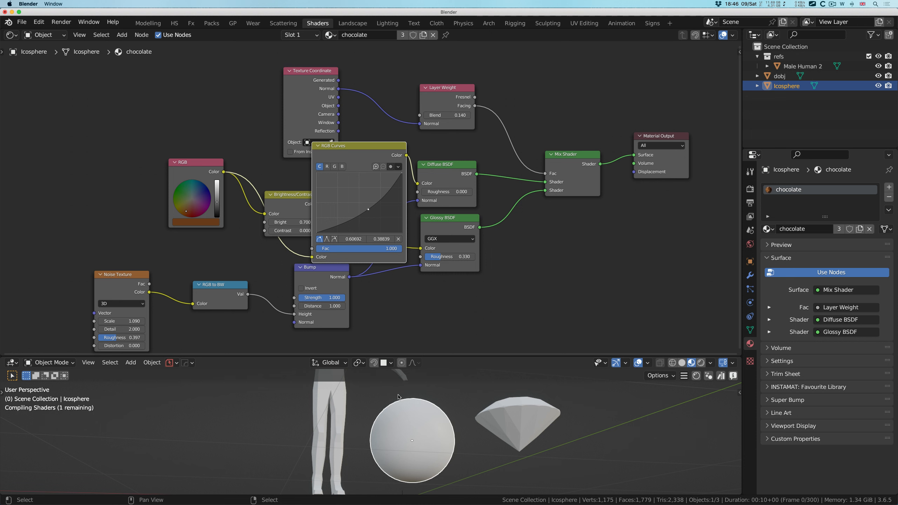
pyautogui.hotkey('ctrl', 'z')
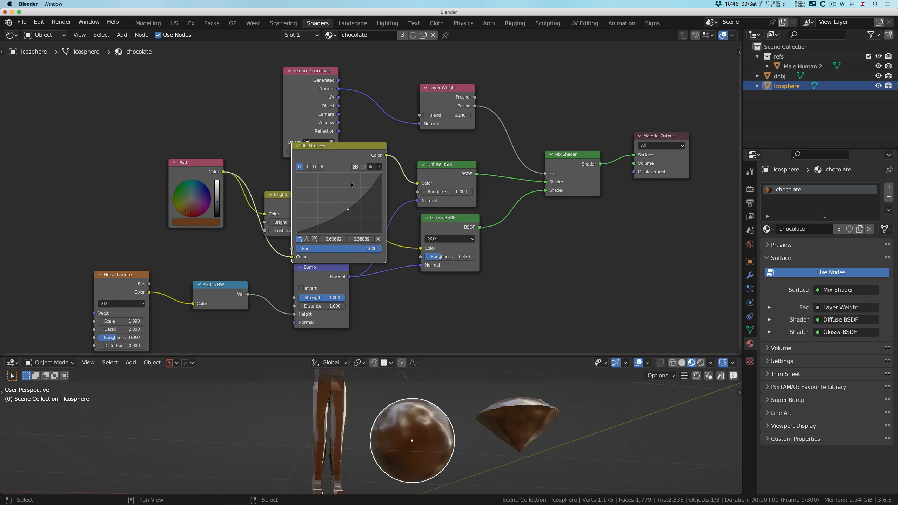
# Step: Try bending the red curve down to about 0.58, 0.36, and remove the RGB Curves node while keeping RGB linked to Diffuse BSDF
pyautogui.moveTo(348, 209); pyautogui.dragTo(339, 195)
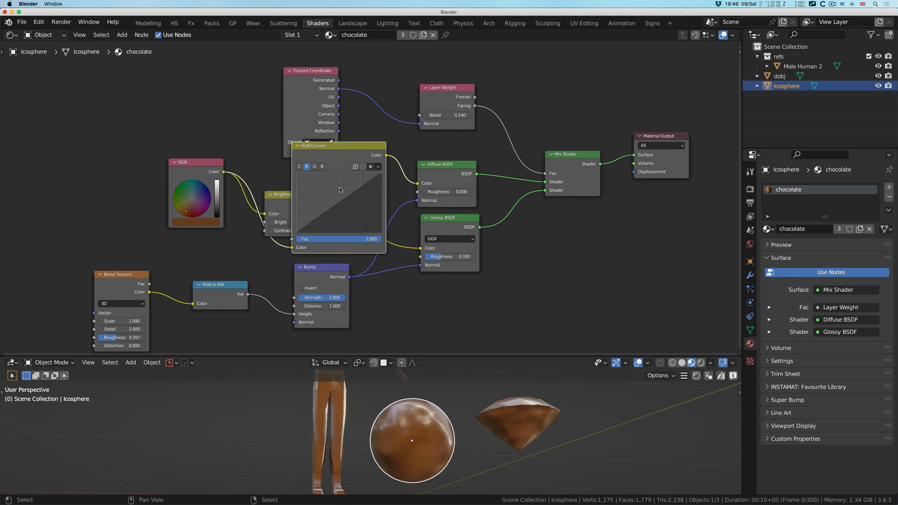
pyautogui.click(307, 167)
pyautogui.moveTo(346, 212); pyautogui.dragTo(347, 214)
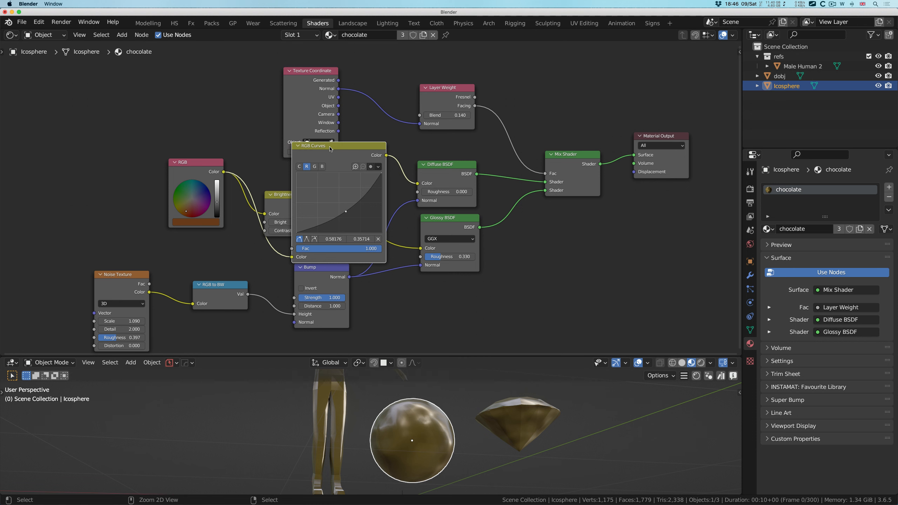
pyautogui.hotkey('ctrl', 'x')
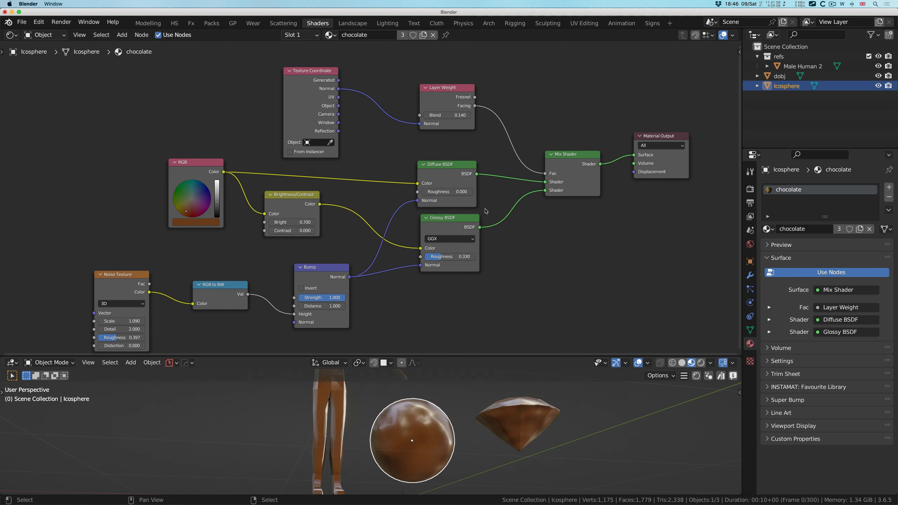
pyautogui.scroll(-3, 530, 228)
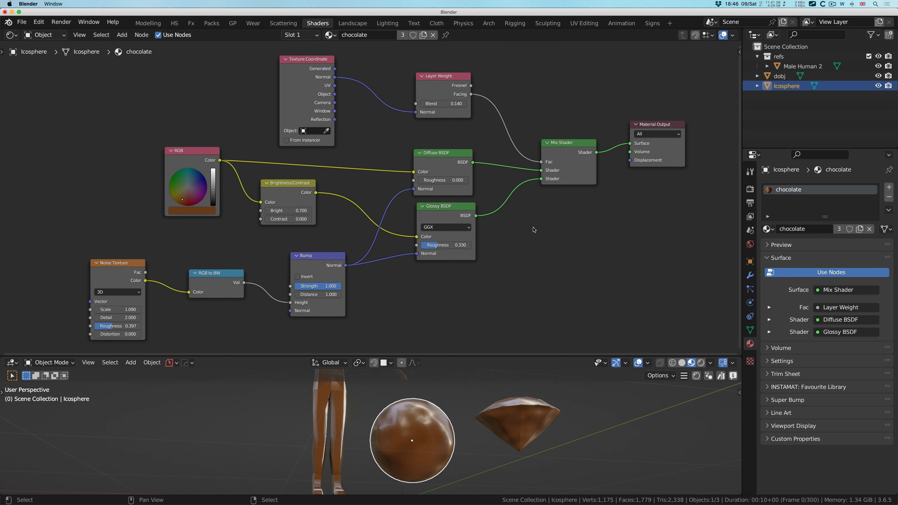